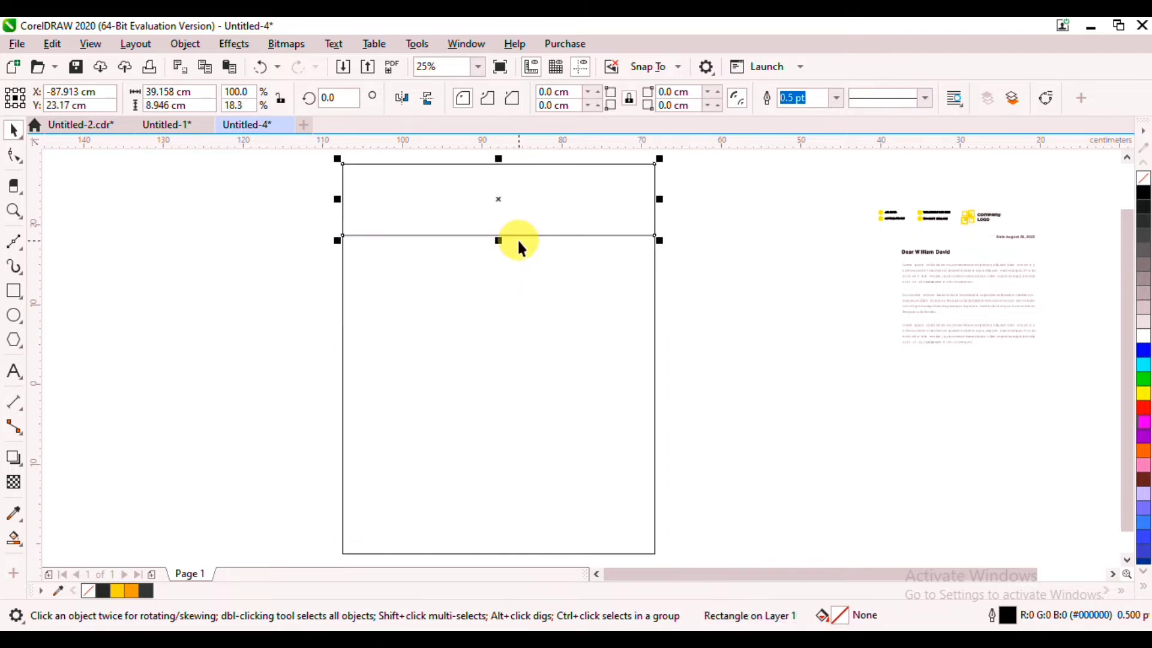
Fill the header rectangle with a horizontal dark grey gradient and remove its outline
{"action": "left_click", "coordinate": [20, 542]}
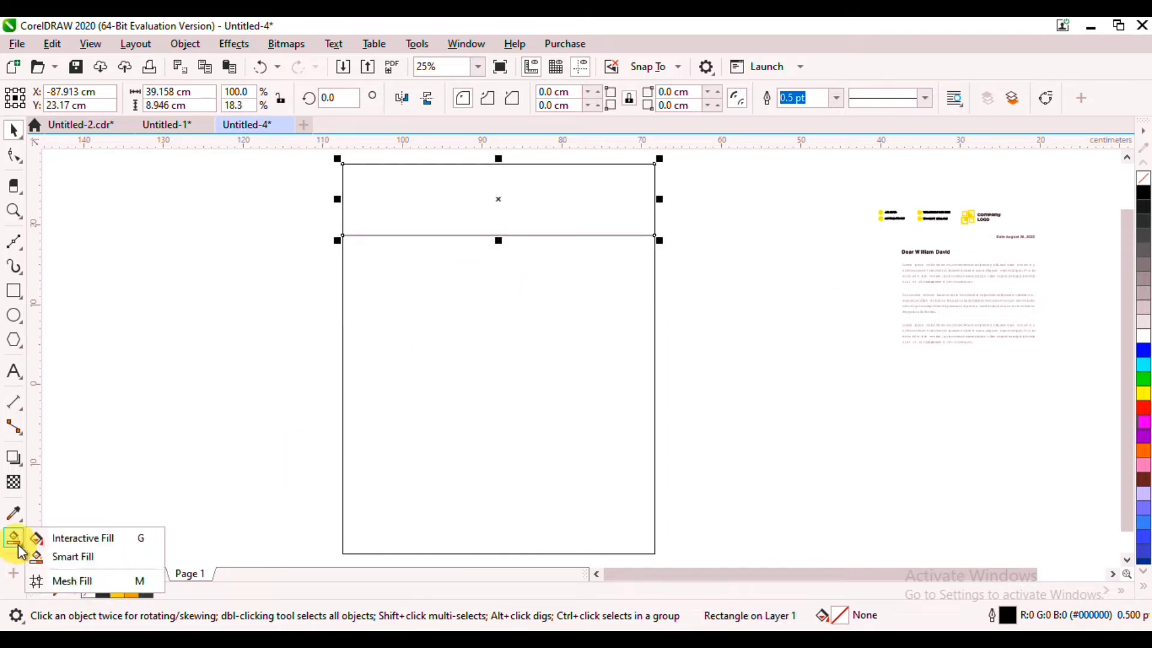
{"action": "left_click", "coordinate": [73, 544]}
{"action": "left_click_drag", "start_coordinate": [707, 187], "coordinate": [279, 187]}
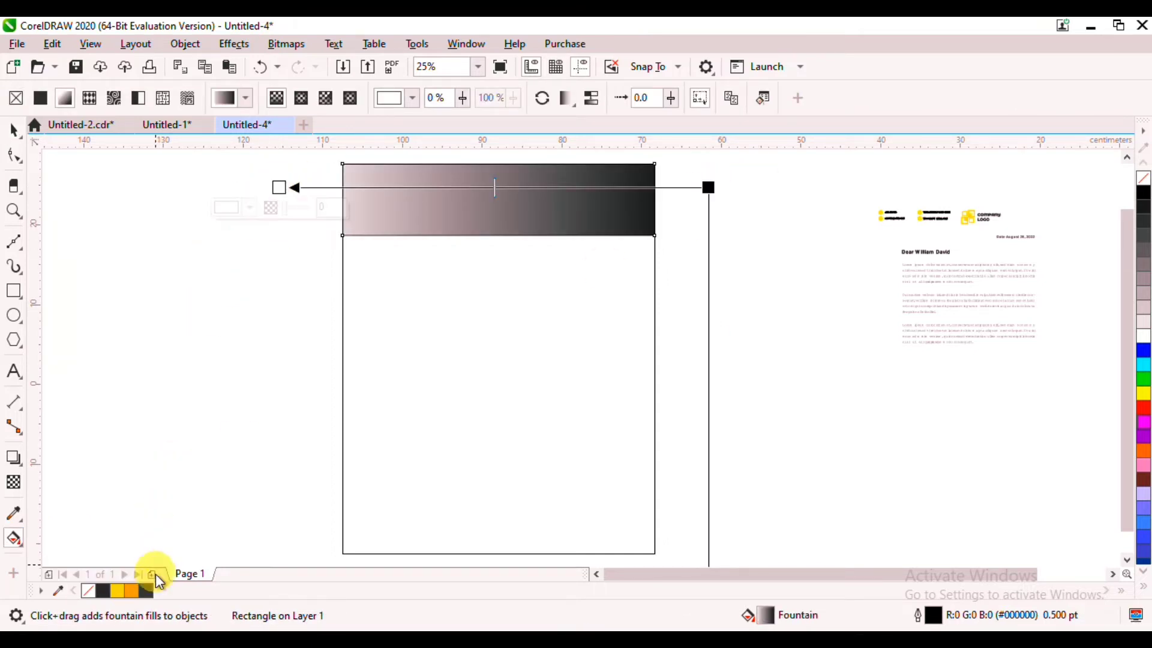
{"action": "left_click", "coordinate": [147, 589]}
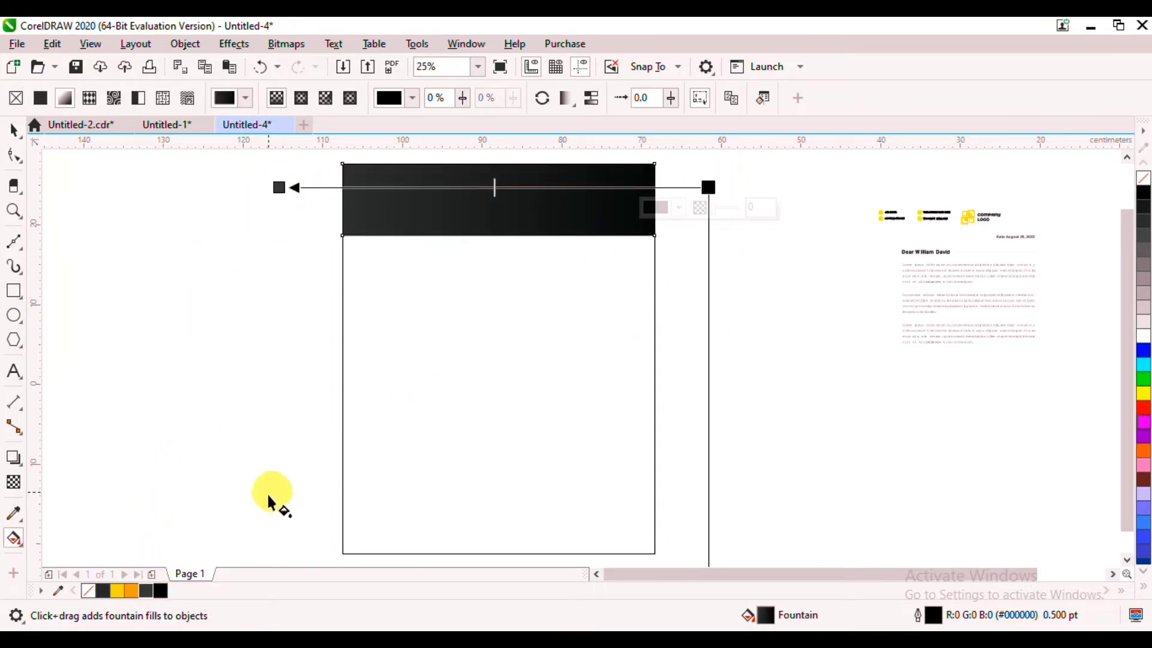
{"action": "left_click", "coordinate": [105, 591]}
{"action": "left_click", "coordinate": [15, 129]}
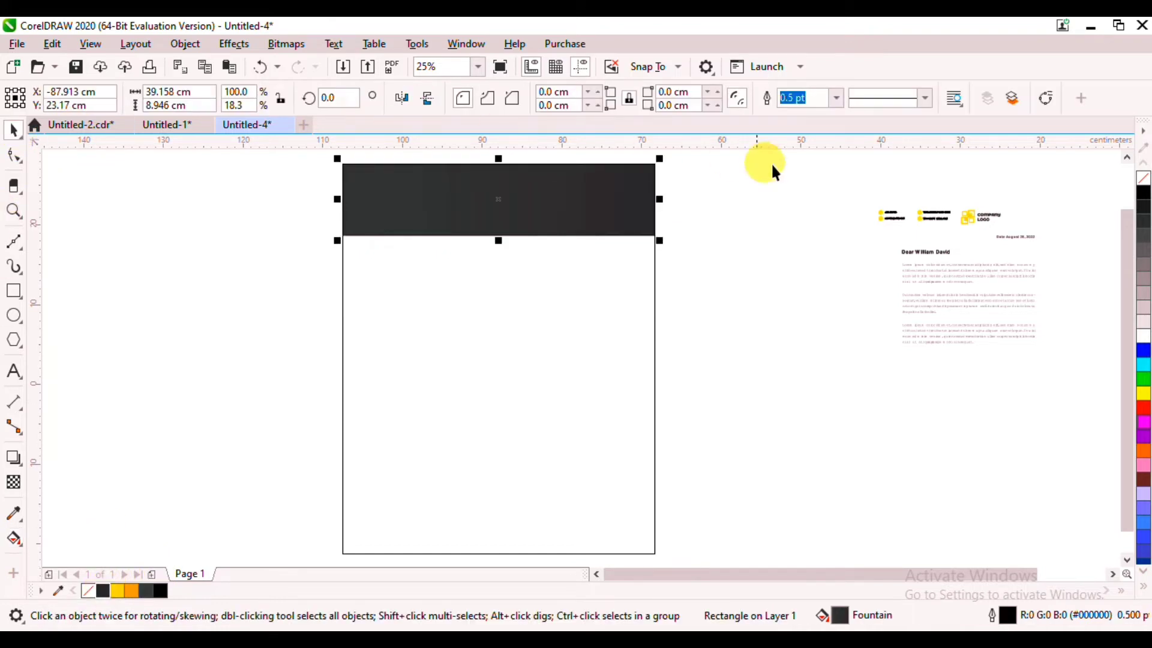
{"action": "right_click", "coordinate": [1143, 178]}
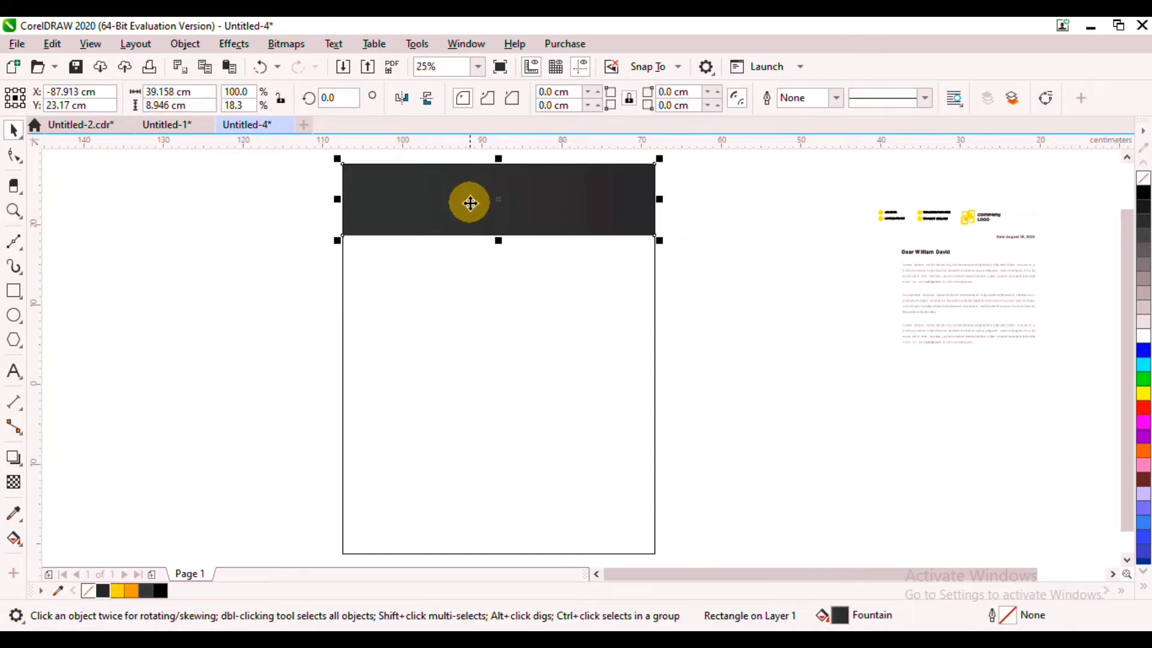
Create a copy of the header squeezed to about 1.7 cm high along its top edge and fill it yellow (#FFDD00)
{"action": "left_click_drag", "start_coordinate": [497, 240], "coordinate": [522, 188]}
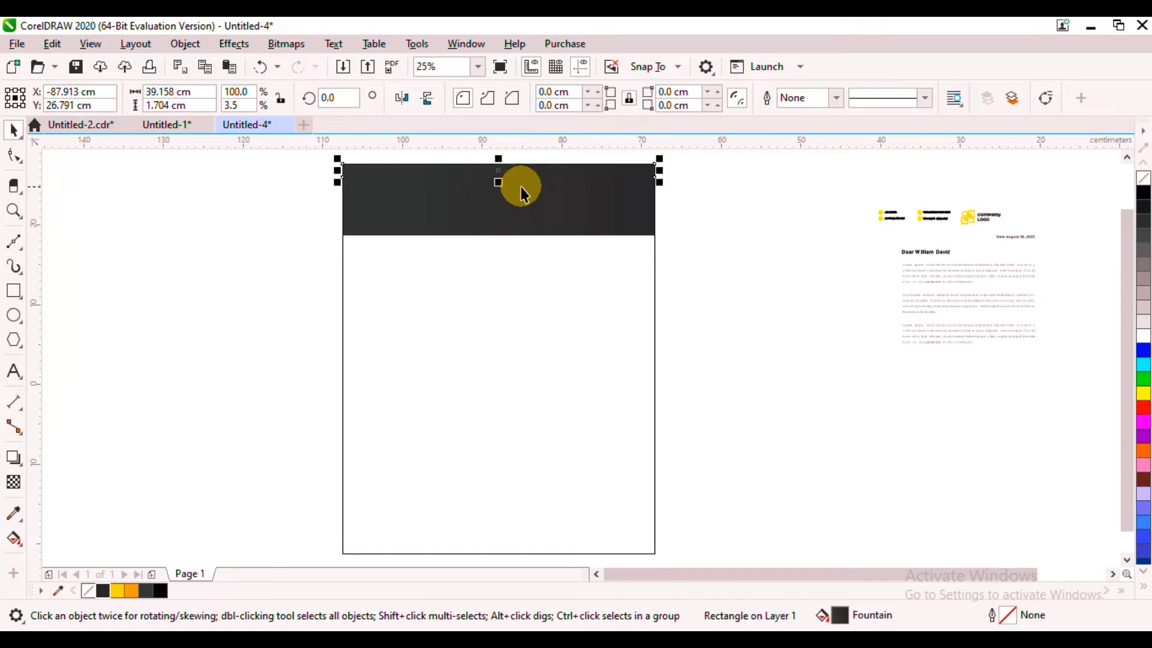
{"action": "left_click", "coordinate": [116, 593]}
Shorten the yellow strip from its left end to about 16.2 cm wide, keeping it at the header's right edge
{"action": "scroll", "coordinate": [482, 231], "scroll_direction": "up", "scroll_amount": 1}
{"action": "left_click_drag", "start_coordinate": [483, 231], "coordinate": [473, 387]}
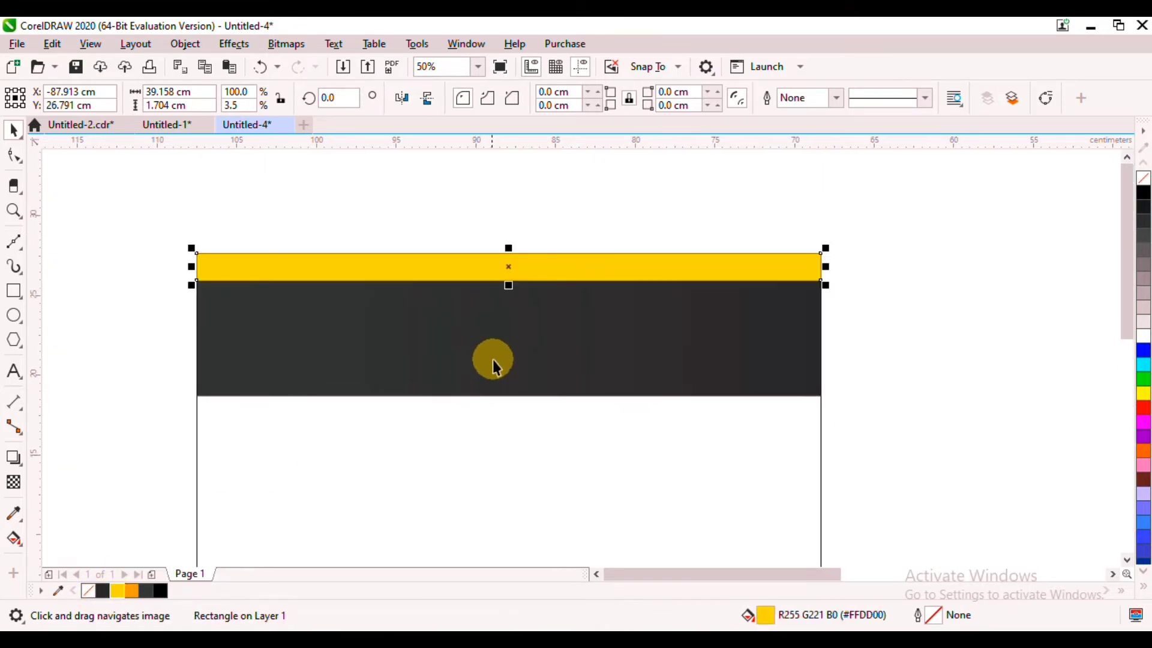
{"action": "left_click", "coordinate": [14, 242]}
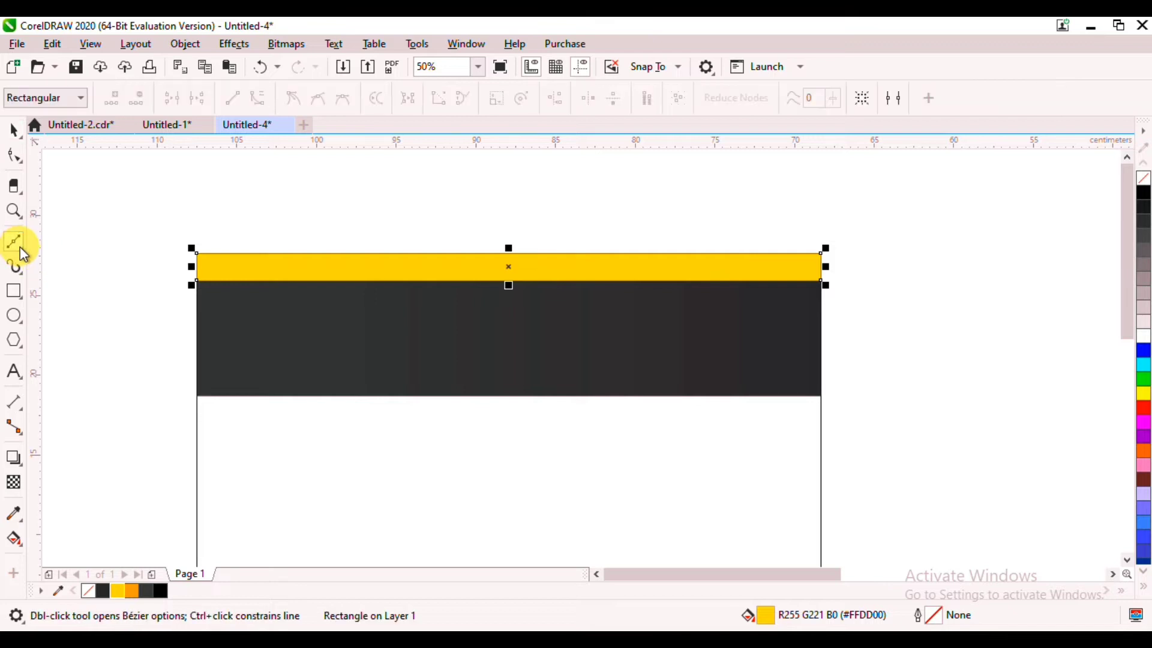
{"action": "left_click_drag", "start_coordinate": [188, 267], "coordinate": [486, 275]}
{"action": "left_click_drag", "start_coordinate": [562, 279], "coordinate": [560, 278]}
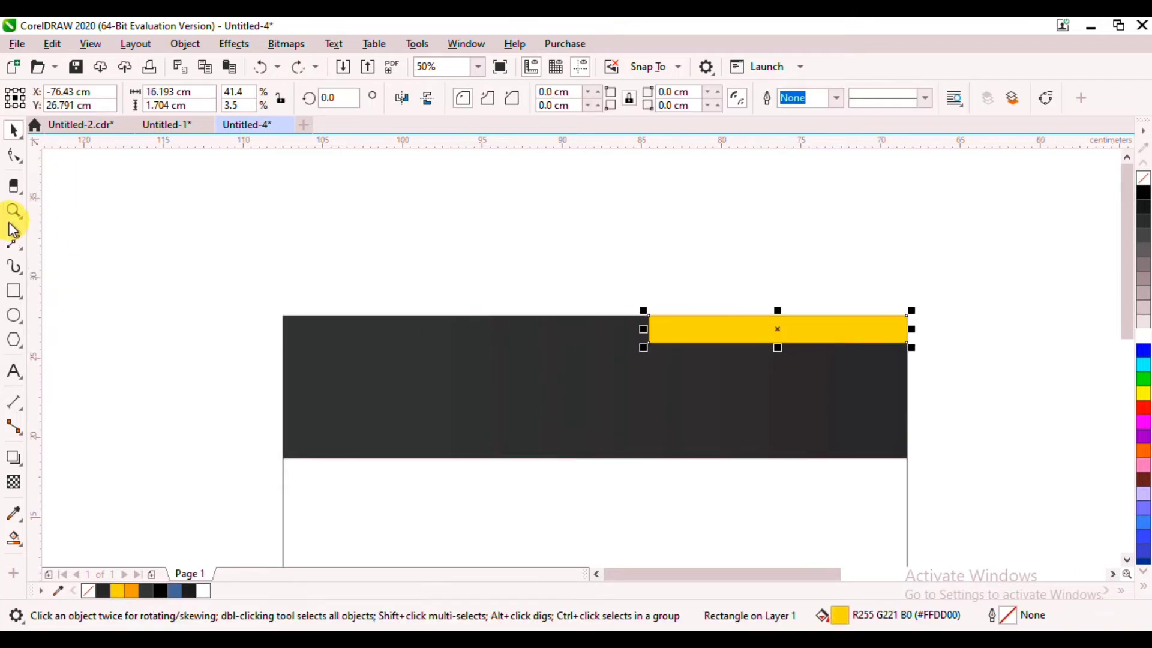
Draw a diagonal line about 4.7 by 5.4 cm across the header's lower-left corner and place two crossed copies at its top edge
{"action": "left_click", "coordinate": [14, 241]}
{"action": "left_click", "coordinate": [280, 370]}
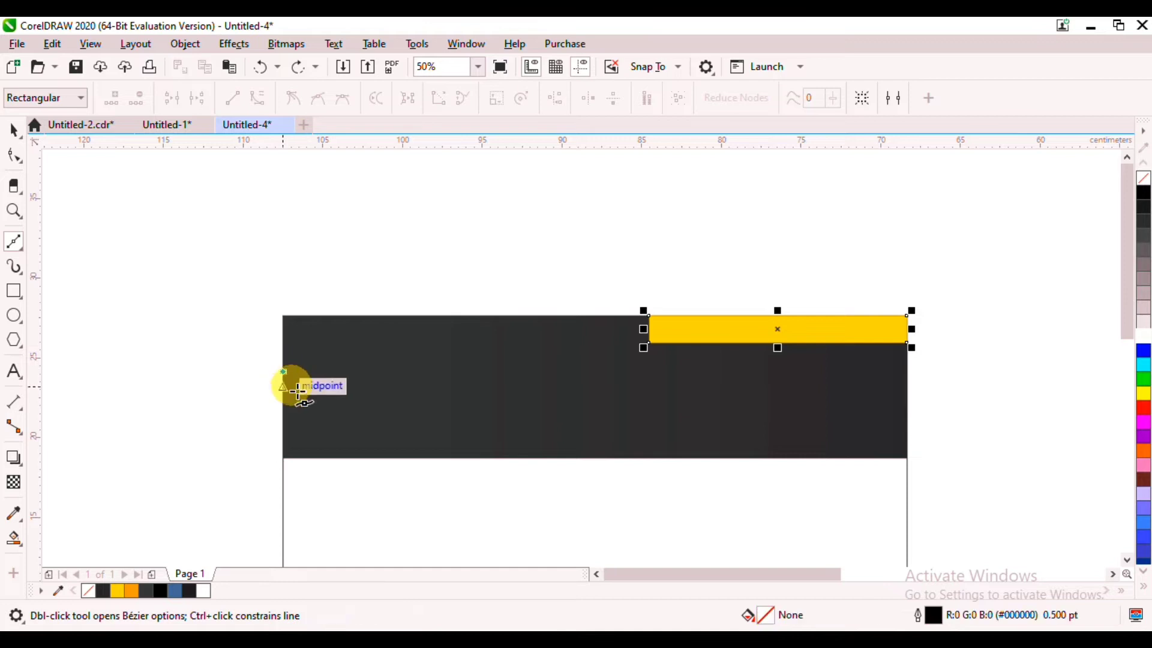
{"action": "left_click", "coordinate": [358, 459]}
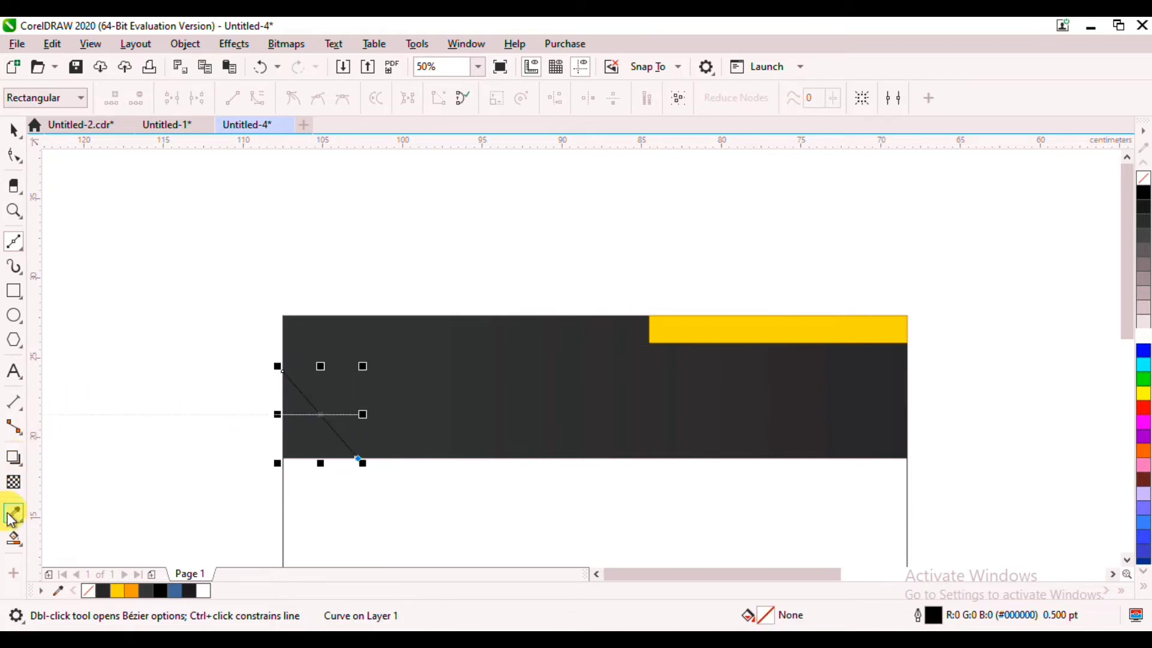
{"action": "left_click_drag", "start_coordinate": [320, 413], "coordinate": [519, 370]}
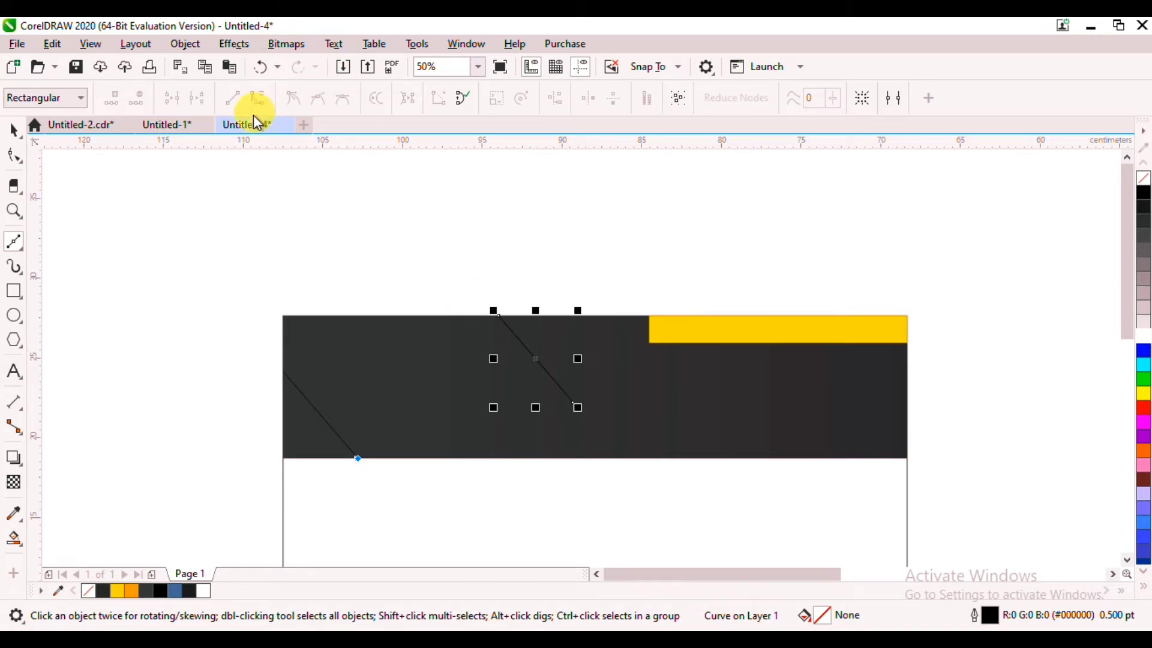
{"action": "left_click", "coordinate": [15, 132]}
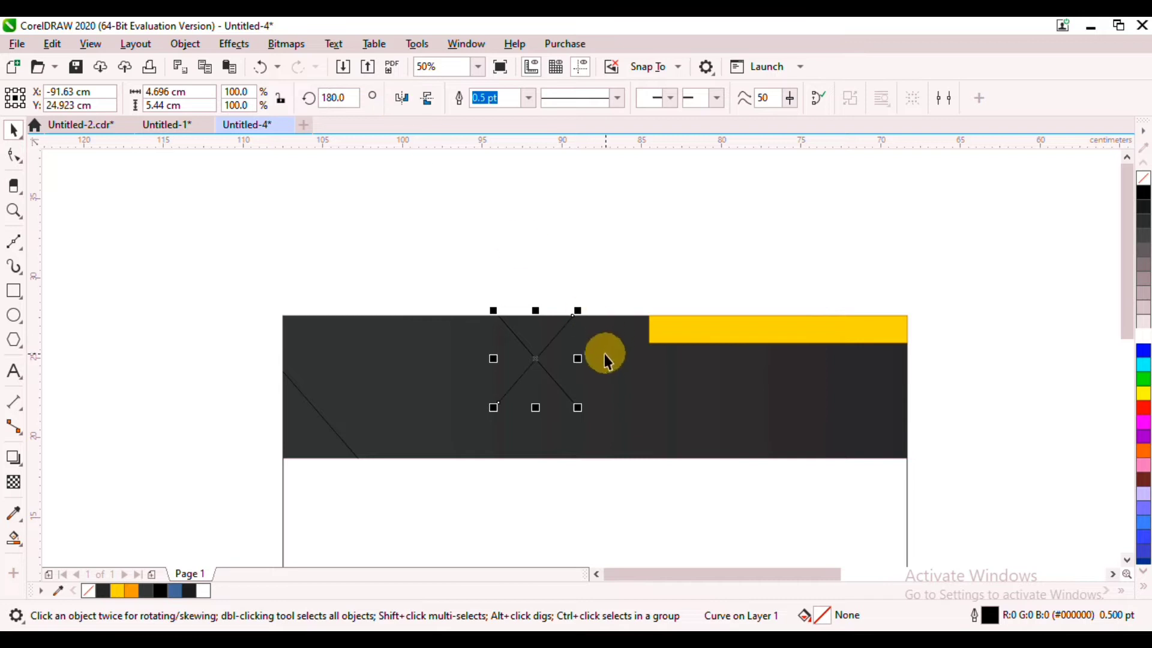
Smart Fill the triangle between the crossed lines at the header's top edge and the triangle in its lower-left corner
{"action": "left_click", "coordinate": [14, 538]}
{"action": "left_click", "coordinate": [554, 334]}
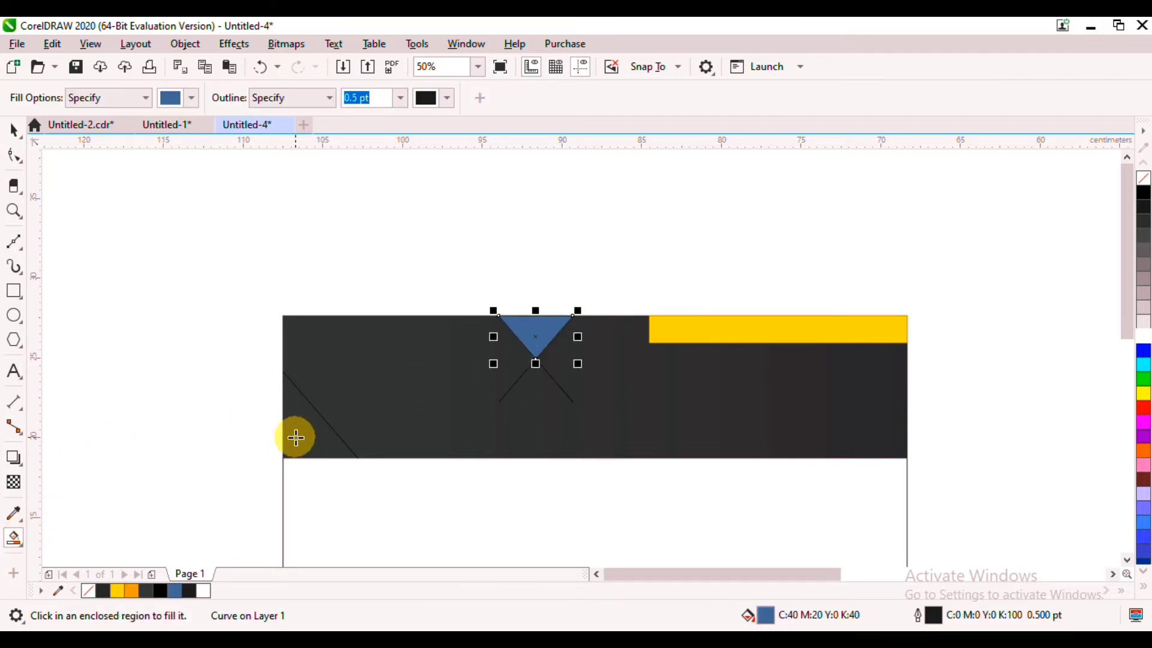
{"action": "left_click", "coordinate": [295, 437]}
Trim the header's lower-left corner with its blue triangle and delete the triangle
{"action": "left_click", "coordinate": [13, 130]}
{"action": "left_click", "coordinate": [418, 400], "text": "shift"}
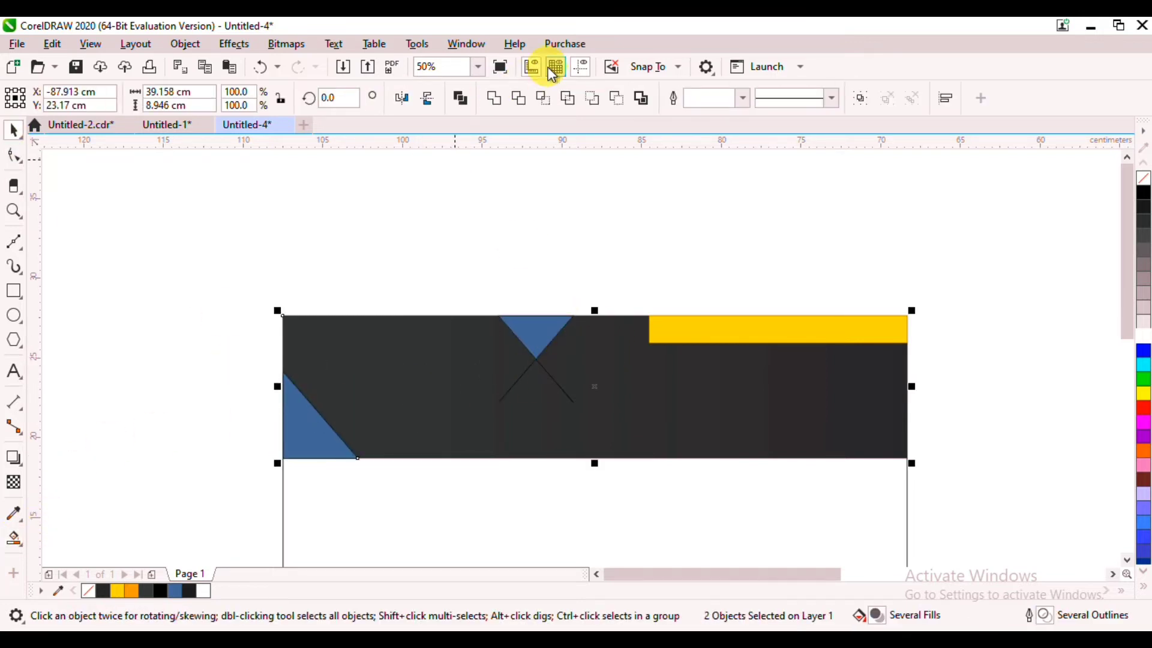
{"action": "left_click", "coordinate": [290, 429]}
{"action": "key", "text": "Delete"}
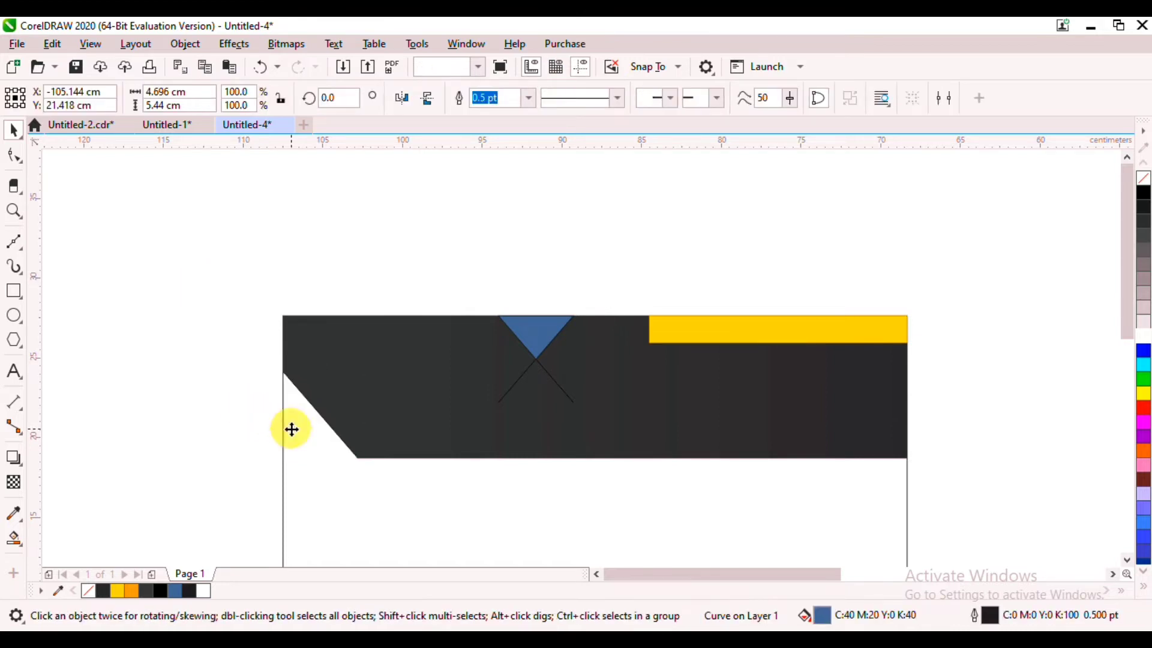
Trim a notch into the header's top edge with the remaining blue triangle and delete that triangle
{"action": "left_click", "coordinate": [556, 336]}
{"action": "left_click", "coordinate": [573, 327], "text": "shift"}
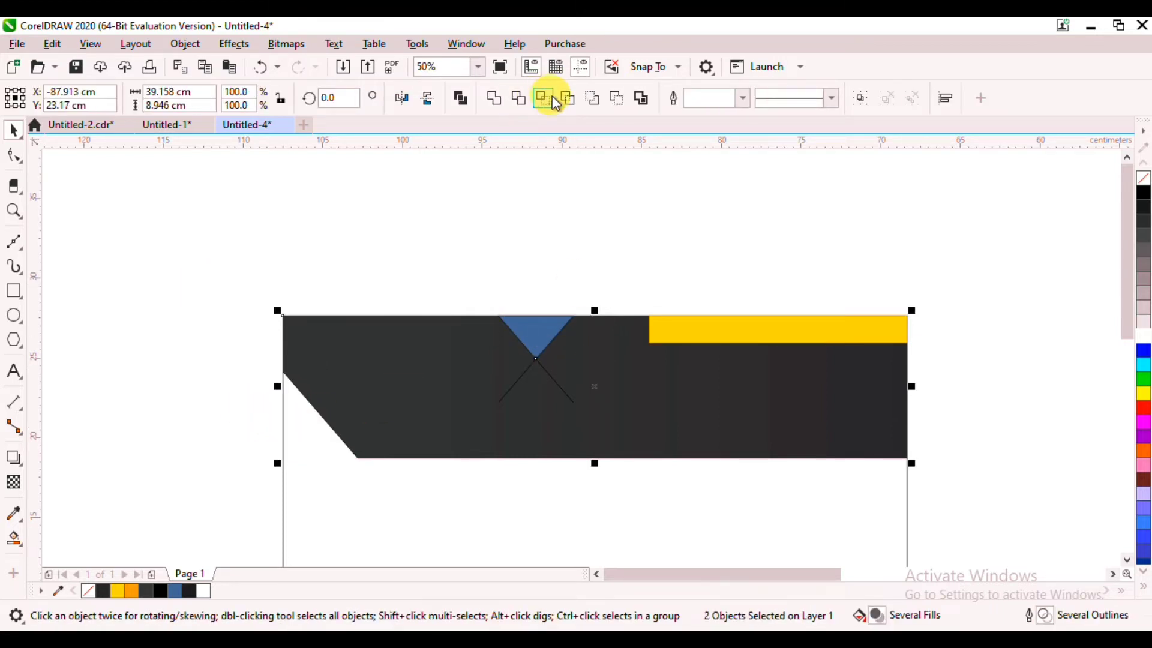
{"action": "left_click", "coordinate": [558, 232]}
{"action": "left_click", "coordinate": [543, 347]}
{"action": "key", "text": "Delete"}
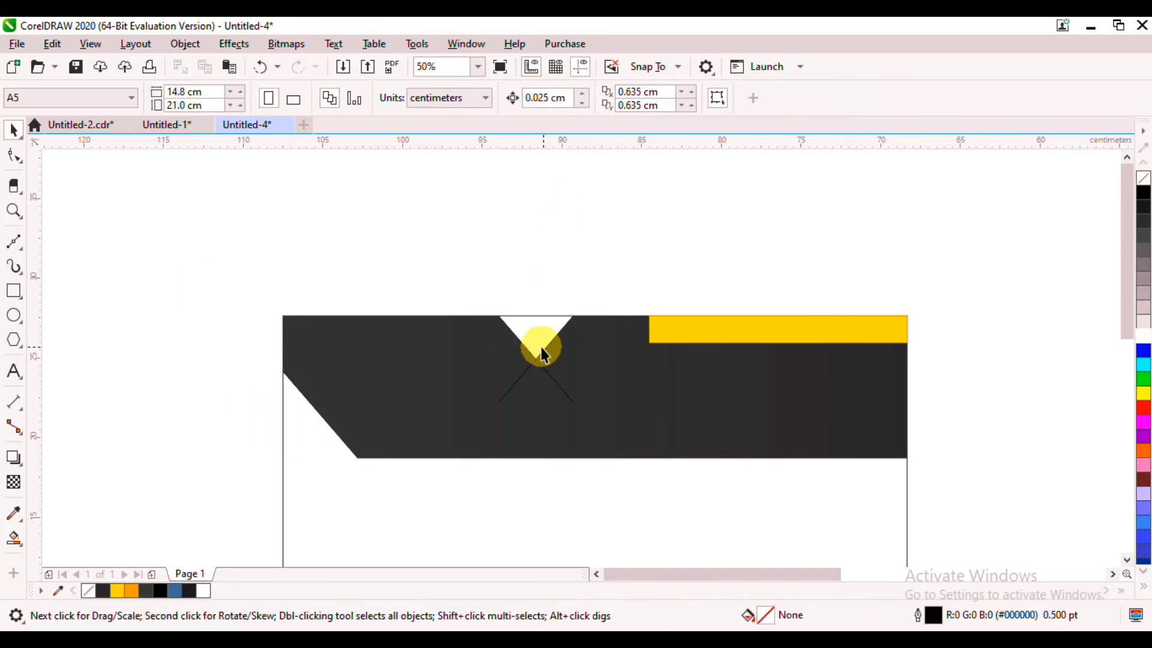
Delete the crossed line that slopes down to the right and extend the other one almost to the header's bottom edge
{"action": "left_click", "coordinate": [548, 383]}
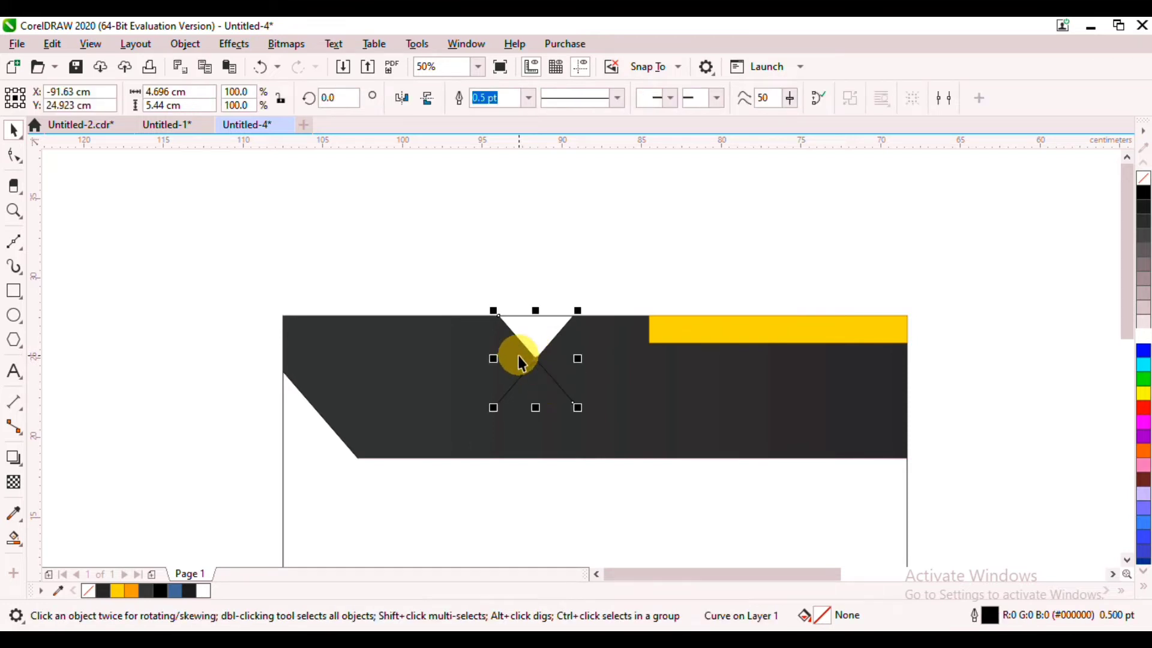
{"action": "key", "text": "Escape"}
{"action": "left_click", "coordinate": [516, 380]}
{"action": "key", "text": "F10"}
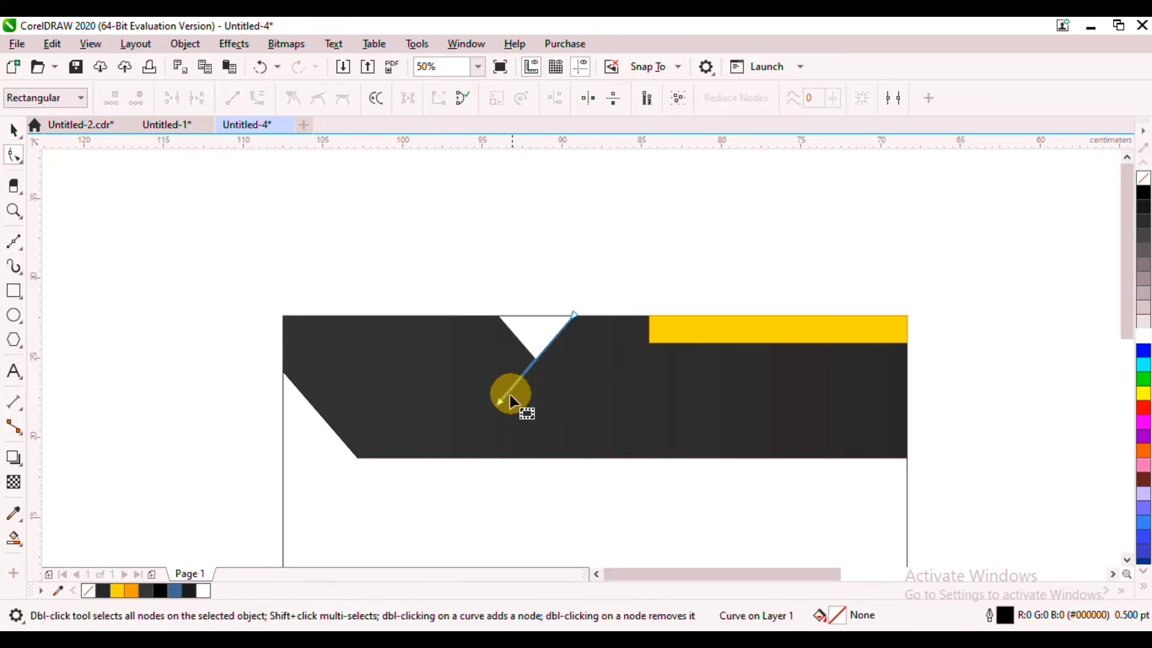
{"action": "left_click_drag", "start_coordinate": [502, 402], "coordinate": [462, 450]}
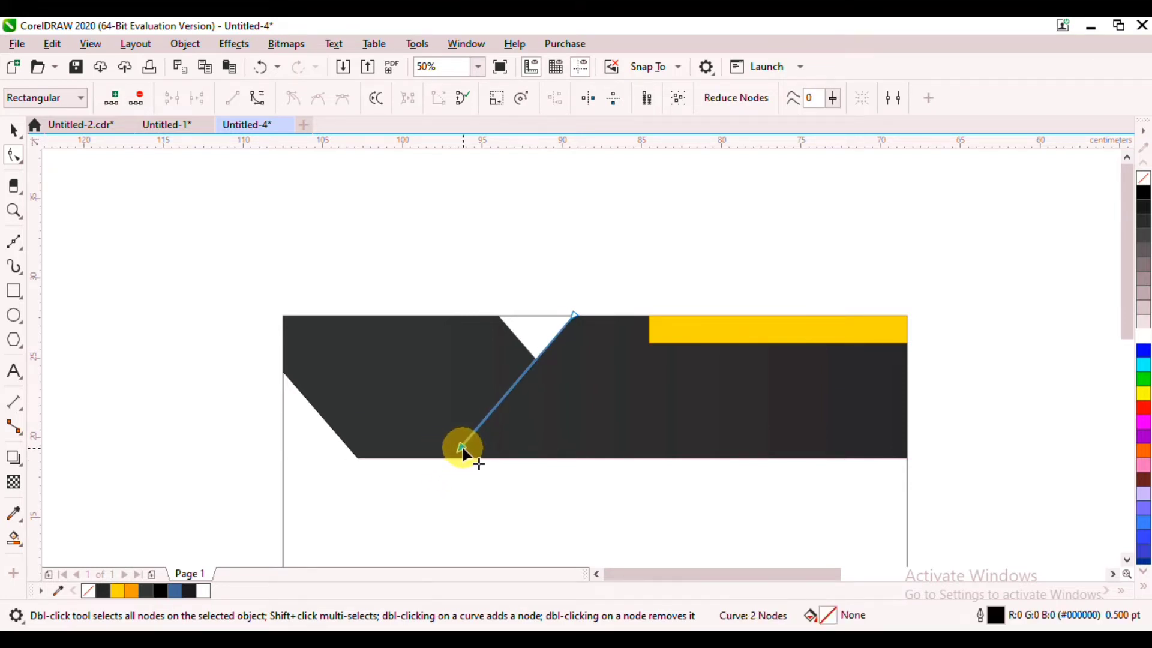
Copy the diagonal line to the right so it crosses the yellow strip's left end and extend both lines below the header
{"action": "key", "text": "space"}
{"action": "left_click_drag", "start_coordinate": [514, 380], "coordinate": [613, 386]}
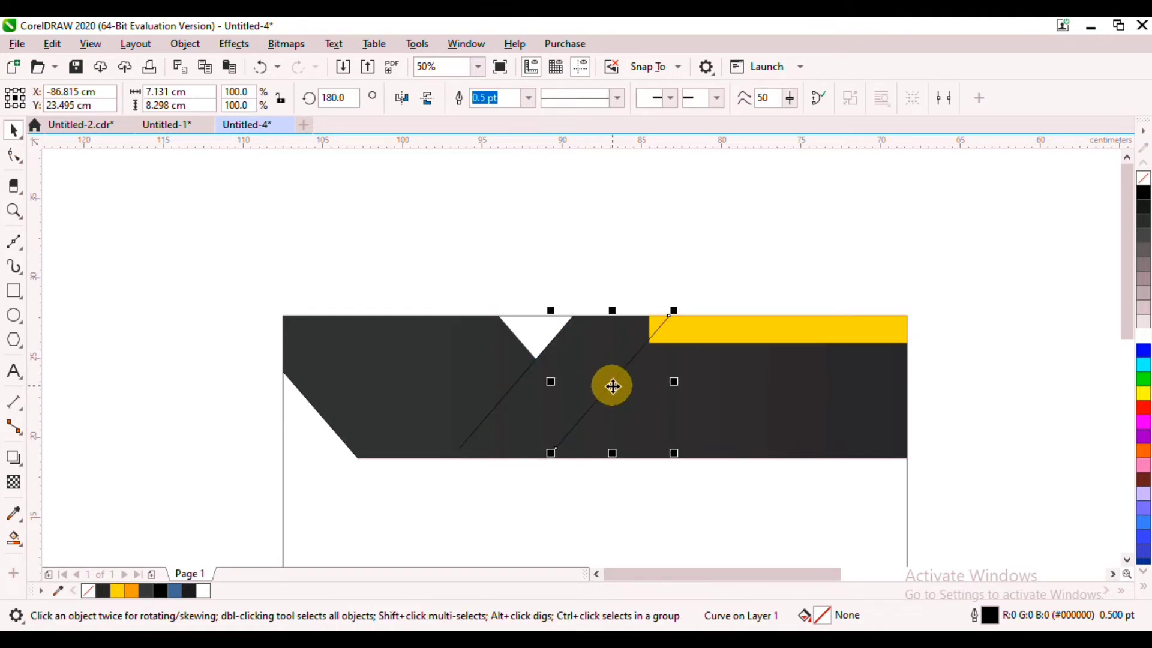
{"action": "key", "text": "space"}
{"action": "left_click", "coordinate": [486, 418], "text": "shift"}
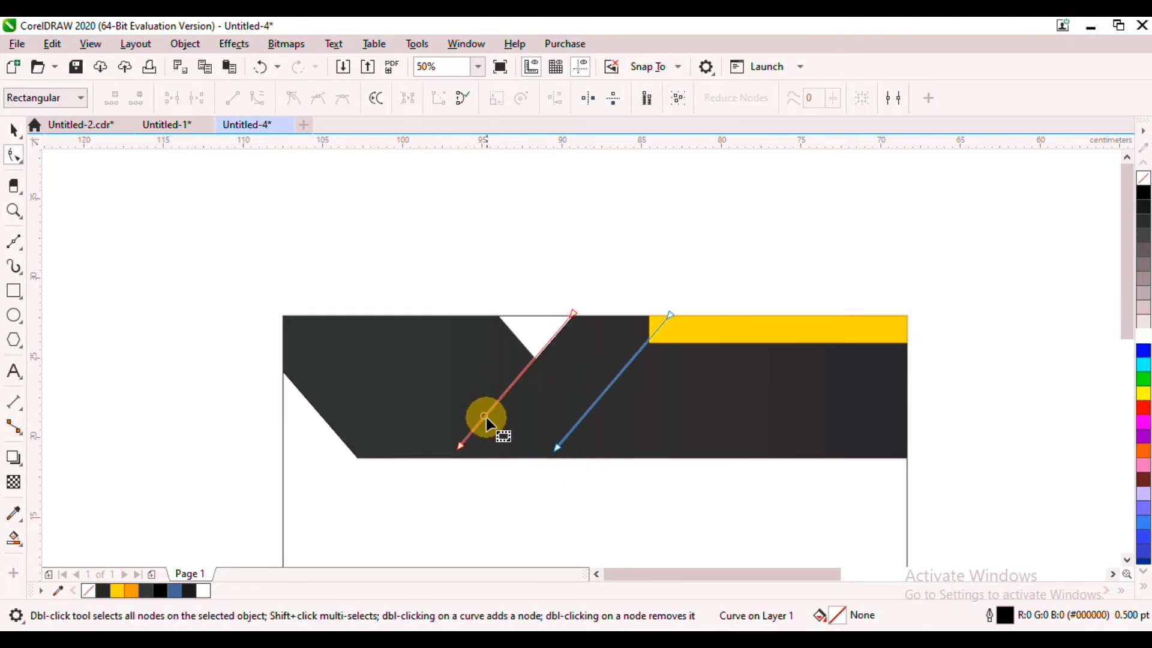
{"action": "left_click", "coordinate": [557, 449]}
{"action": "left_click_drag", "start_coordinate": [556, 450], "coordinate": [498, 510]}
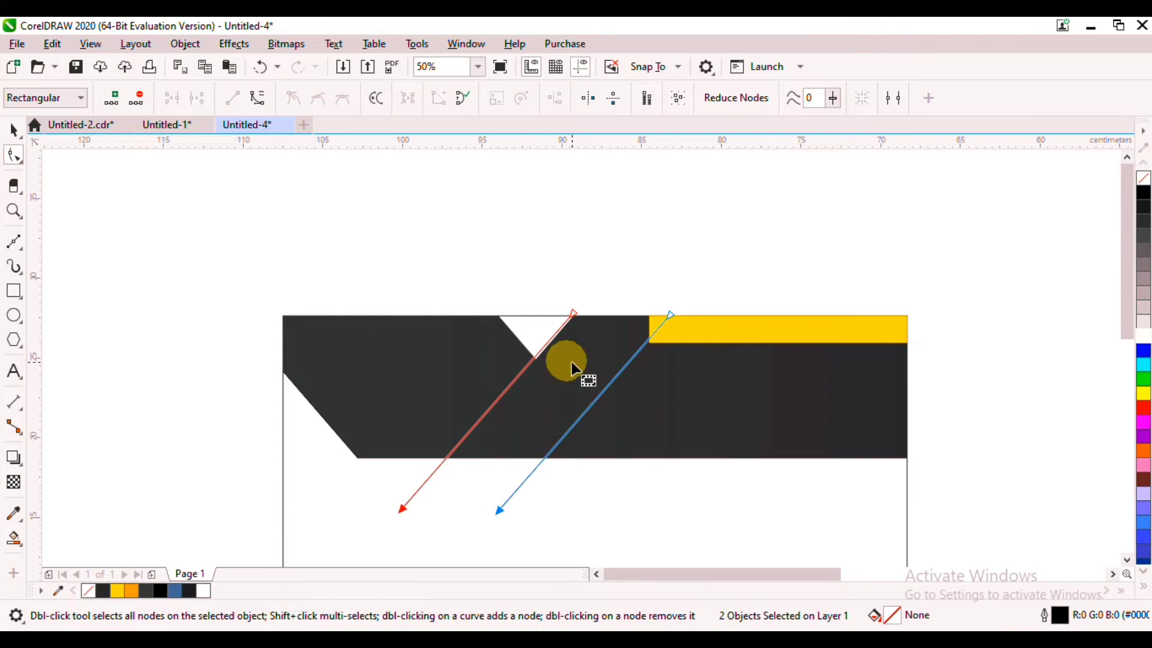
{"action": "left_click", "coordinate": [14, 130]}
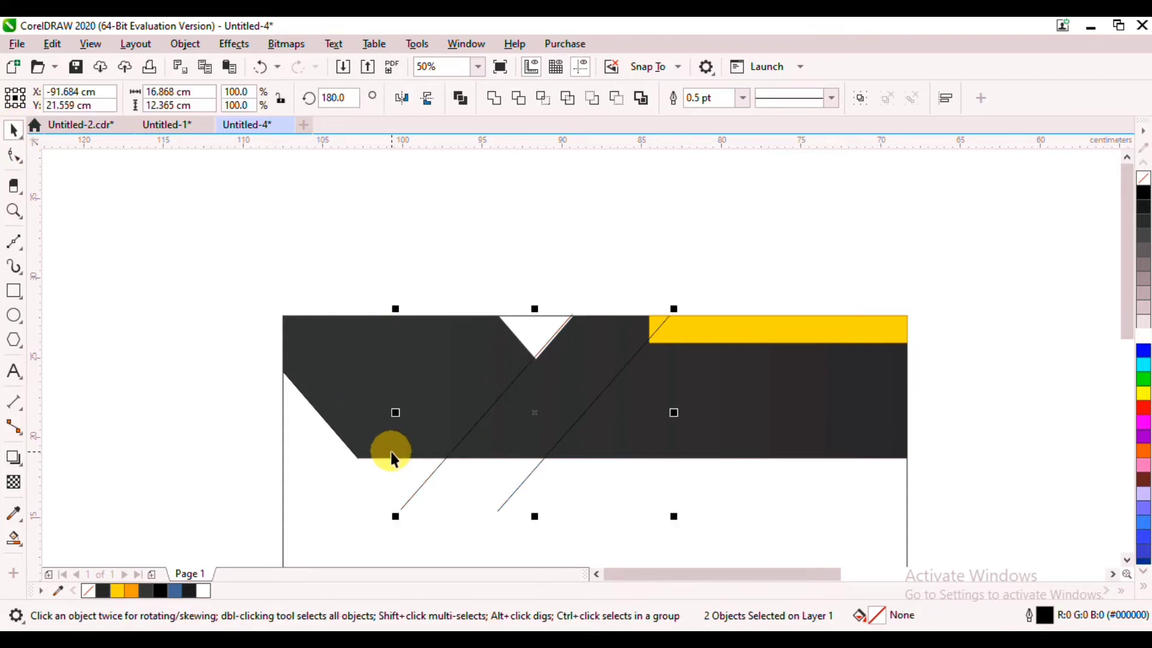
{"action": "left_click", "coordinate": [504, 500]}
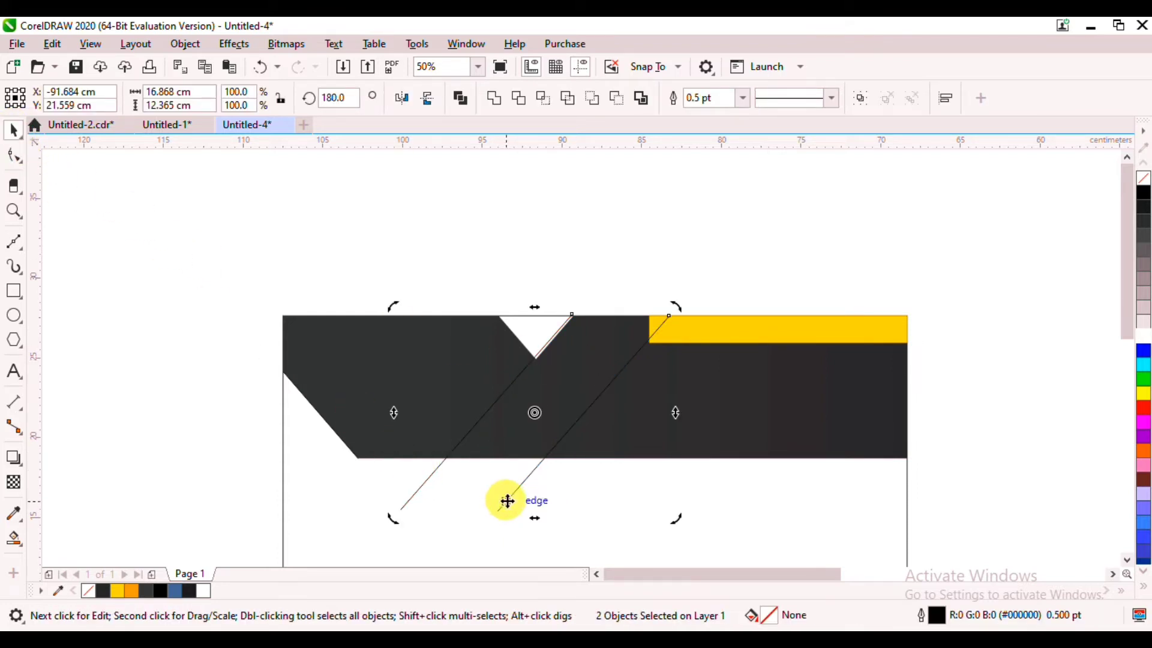
{"action": "left_click", "coordinate": [522, 273]}
Draw a Bézier curve bulging downward from the lower end of the right diagonal line to the header's cut lower-left corner
{"action": "left_click", "coordinate": [342, 437]}
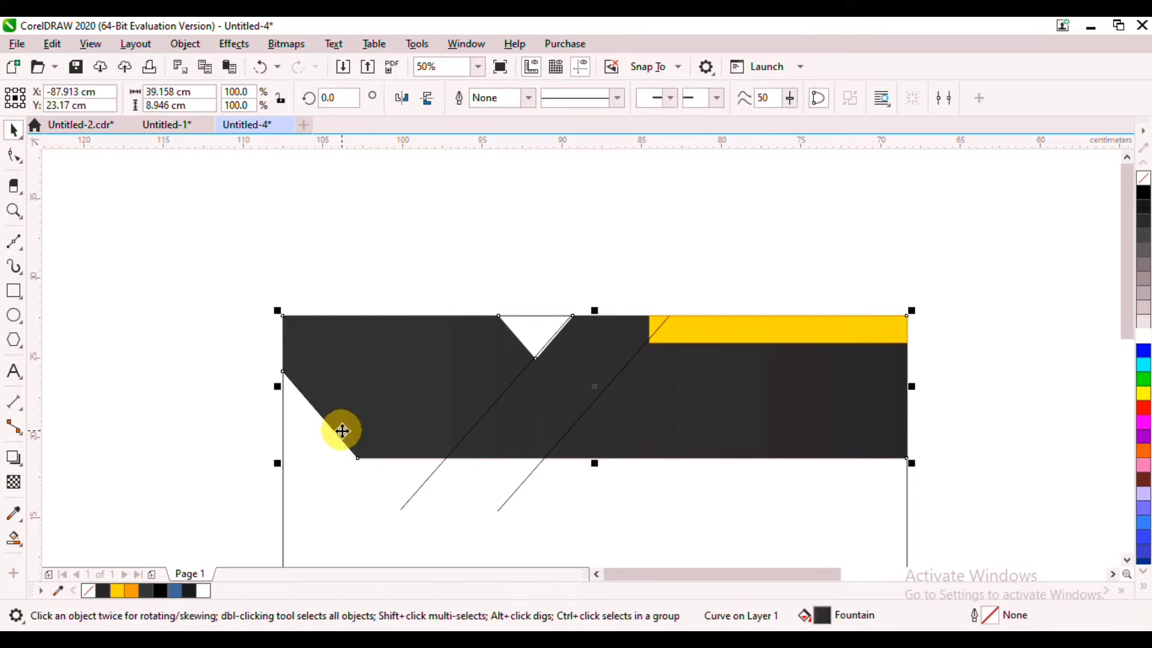
{"action": "left_click", "coordinate": [14, 241]}
{"action": "left_click_drag", "start_coordinate": [493, 499], "coordinate": [594, 448]}
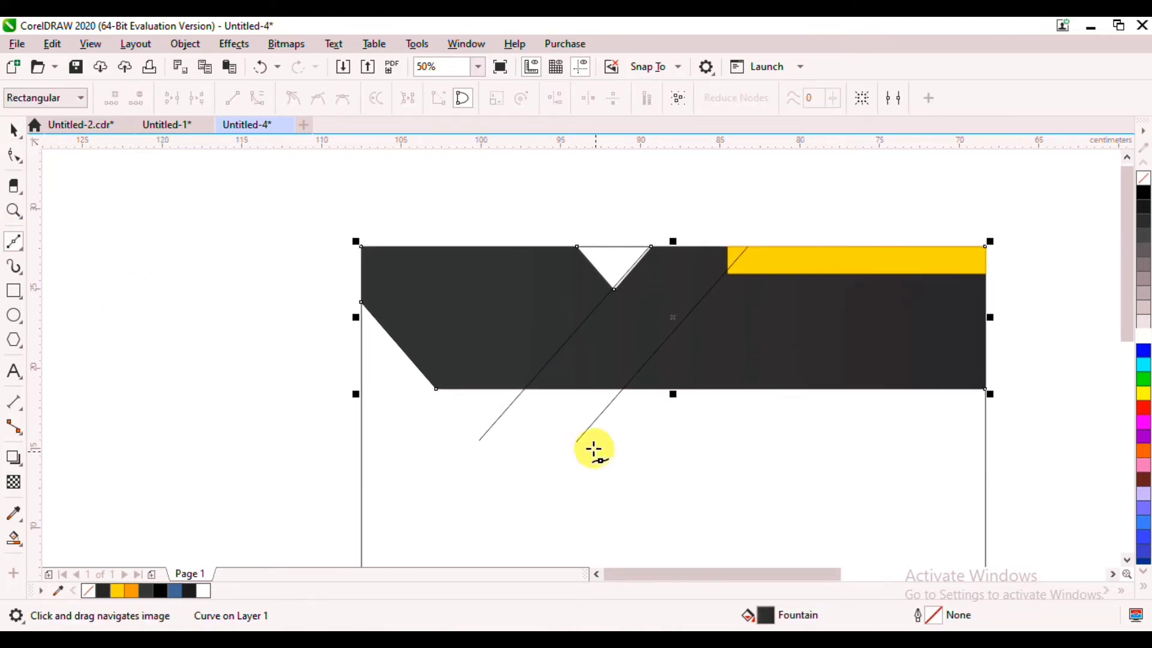
{"action": "left_click", "coordinate": [574, 445]}
{"action": "left_click_drag", "start_coordinate": [436, 389], "coordinate": [386, 288]}
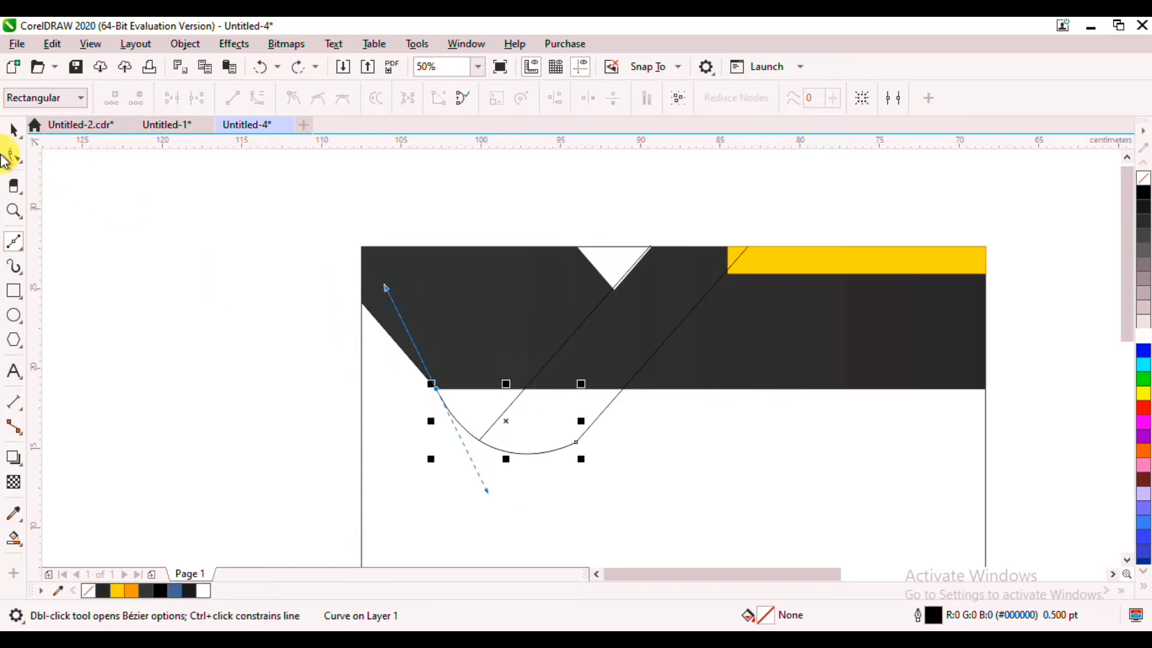
{"action": "left_click", "coordinate": [13, 129]}
Draw a shallower Bézier curve about 5.9 by 1.6 cm from the left diagonal line near the header's bottom edge to the same corner
{"action": "left_click", "coordinate": [13, 241]}
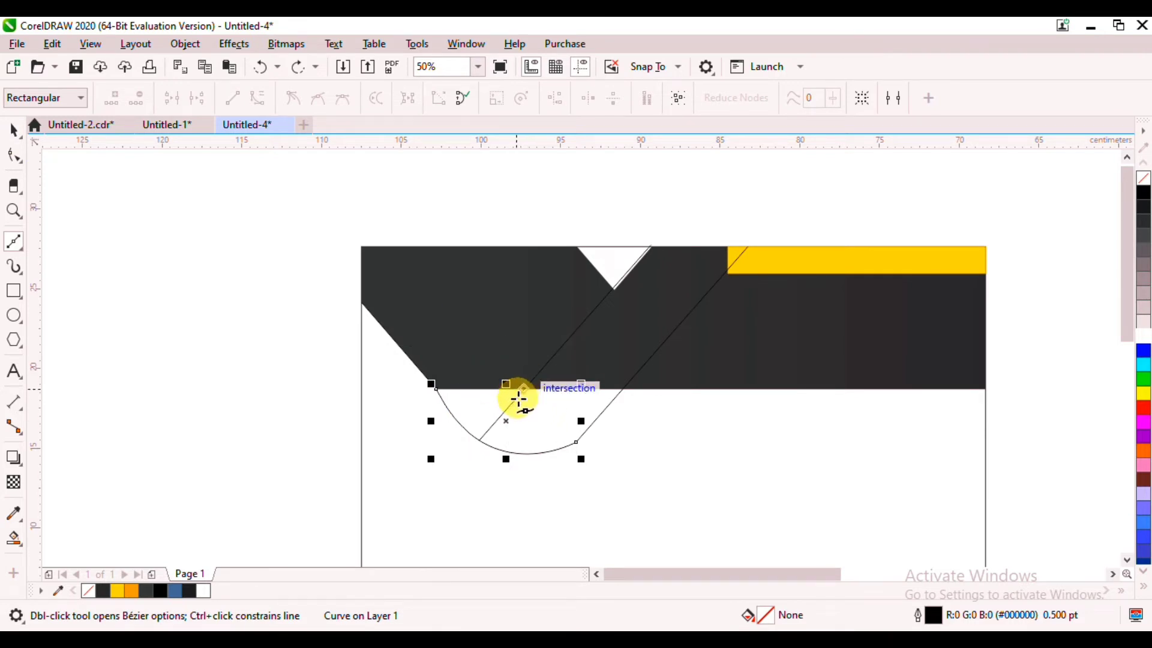
{"action": "left_click", "coordinate": [531, 384]}
{"action": "mouse_move", "coordinate": [436, 389]}
{"action": "left_mouse_down"}
{"action": "mouse_move", "coordinate": [445, 406]}
{"action": "mouse_move", "coordinate": [386, 330]}
{"action": "mouse_move", "coordinate": [366, 330]}
{"action": "mouse_move", "coordinate": [381, 343]}
{"action": "left_mouse_up"}
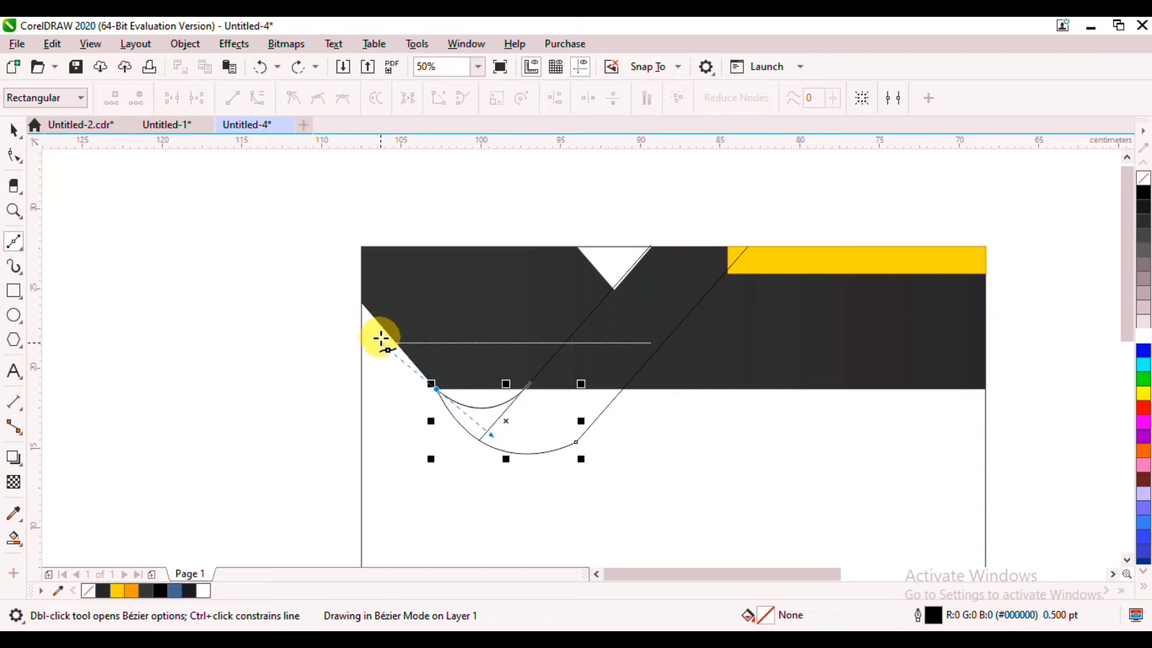
{"action": "key", "text": "space"}
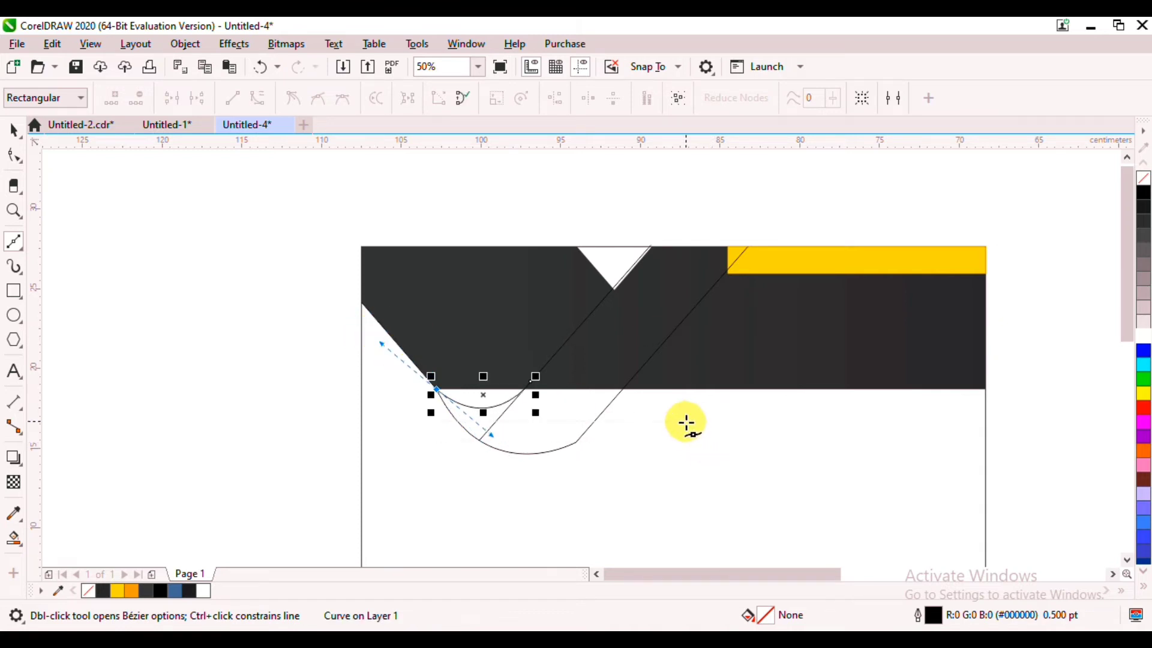
{"action": "left_click", "coordinate": [13, 130]}
Shorten the left diagonal line so its lower end meets the right end of the shallow Bézier curve
{"action": "scroll", "coordinate": [569, 444], "scroll_direction": "up", "scroll_amount": 3}
{"action": "scroll", "coordinate": [564, 423], "scroll_direction": "down", "scroll_amount": 2}
{"action": "scroll", "coordinate": [545, 416], "scroll_direction": "down", "scroll_amount": 1}
{"action": "scroll", "coordinate": [505, 442], "scroll_direction": "up", "scroll_amount": 1}
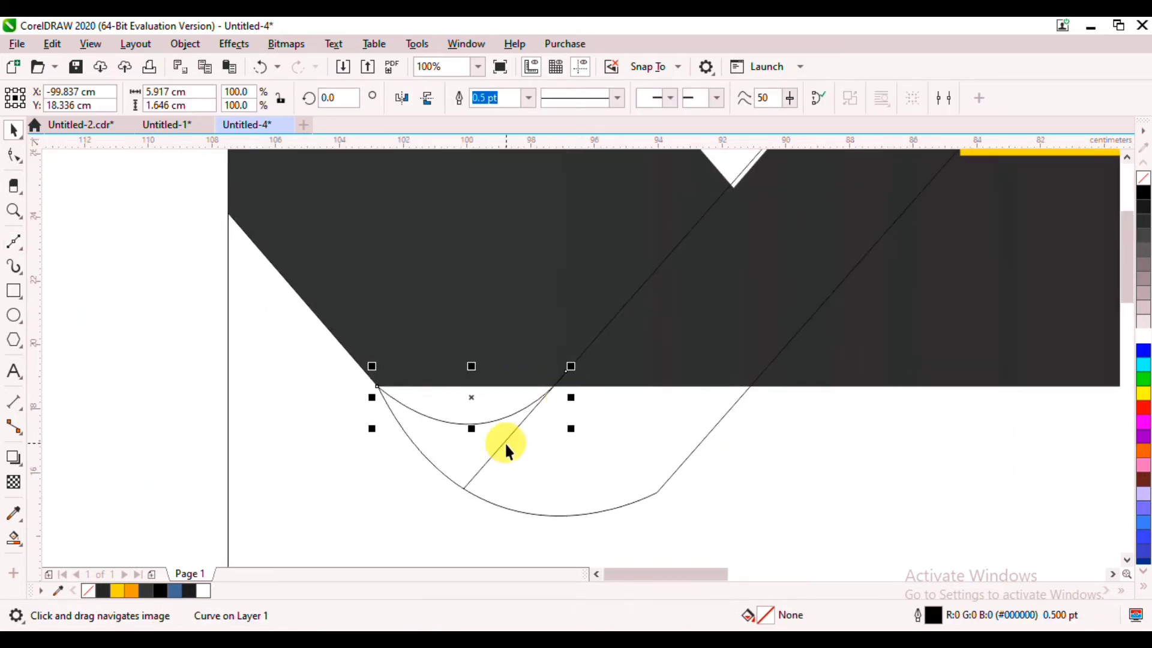
{"action": "left_click", "coordinate": [505, 441]}
{"action": "left_click", "coordinate": [585, 349]}
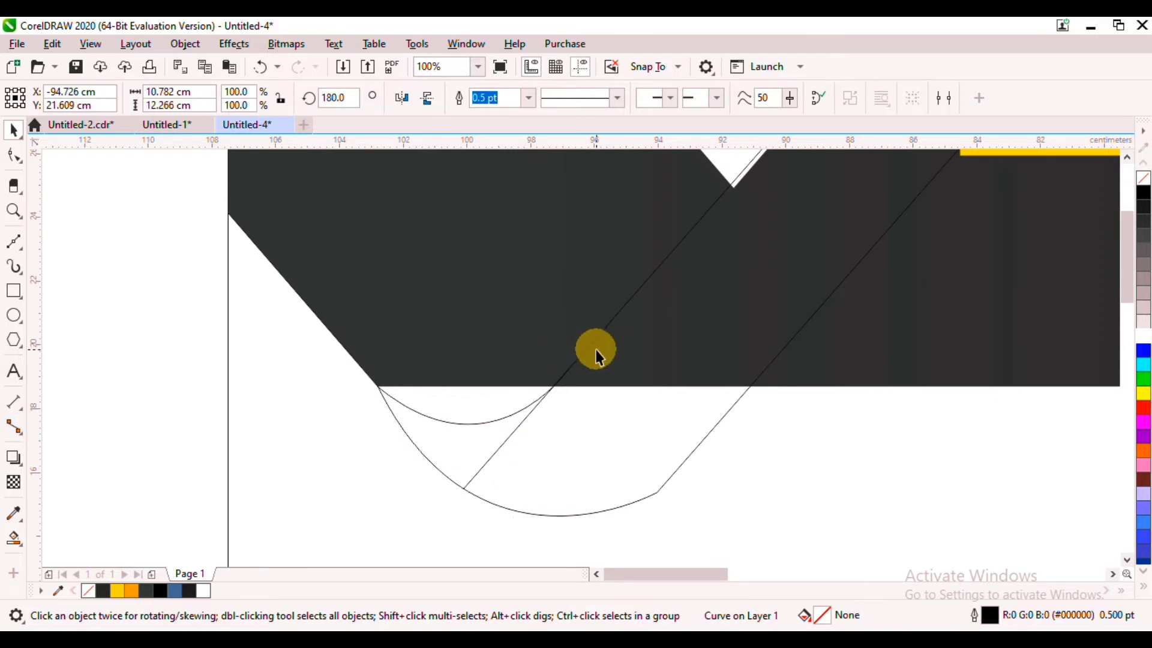
{"action": "left_click", "coordinate": [581, 348]}
{"action": "left_click", "coordinate": [509, 436]}
{"action": "double_click", "coordinate": [535, 404]}
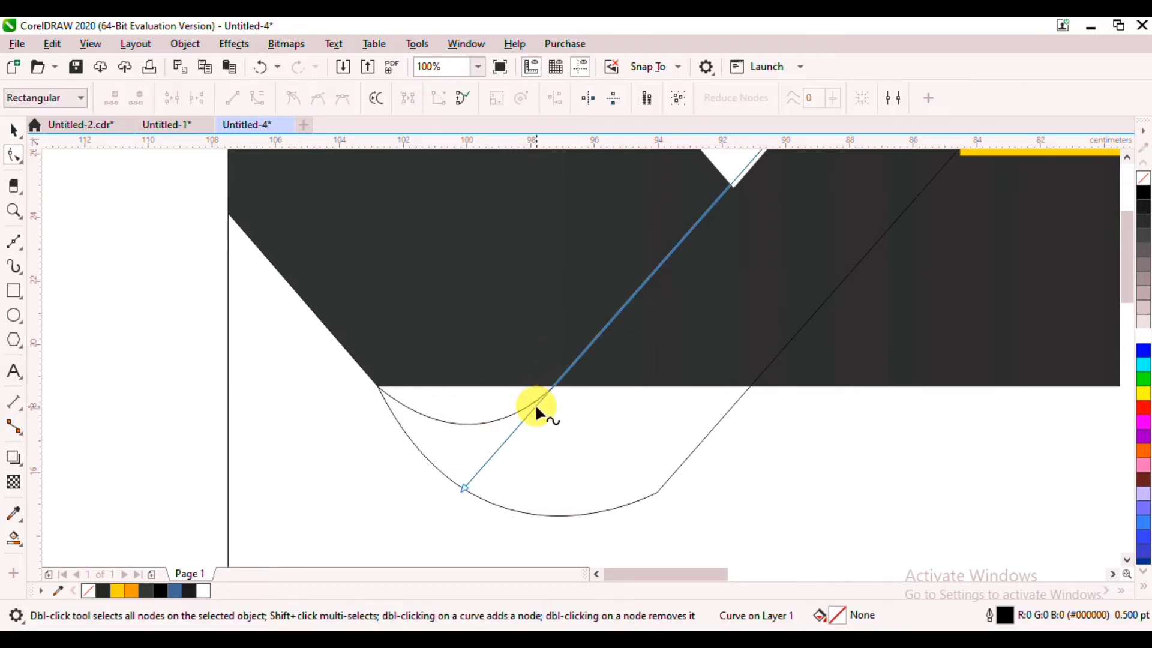
{"action": "left_click_drag", "start_coordinate": [563, 408], "coordinate": [562, 409]}
{"action": "left_click_drag", "start_coordinate": [463, 487], "coordinate": [547, 392]}
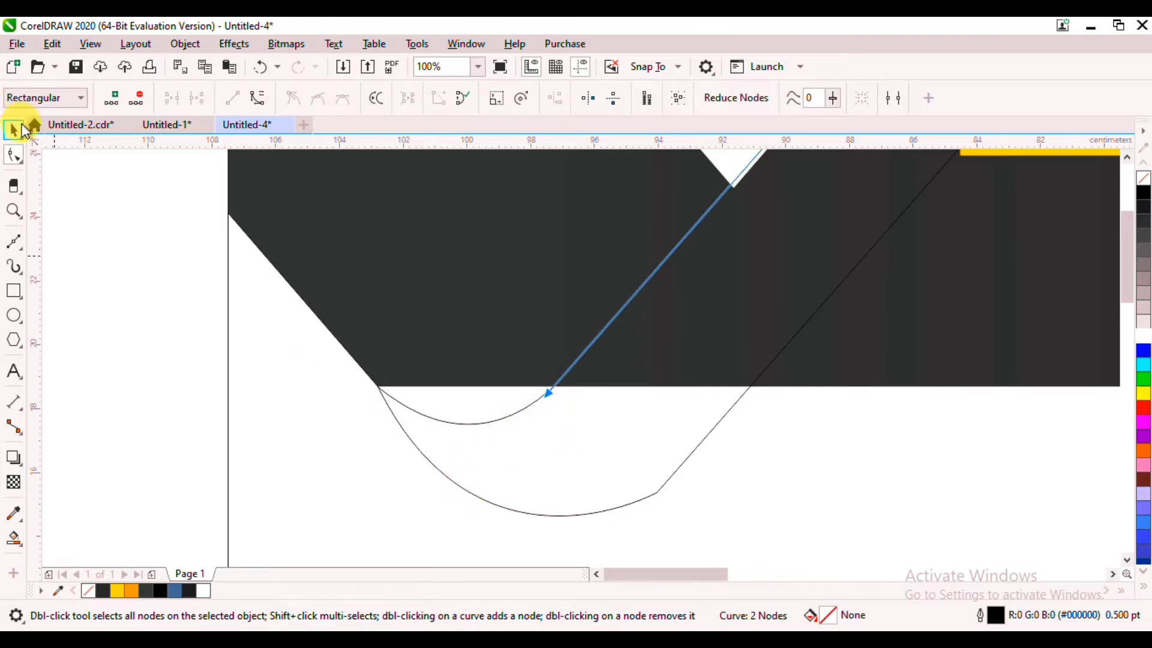
{"action": "left_click", "coordinate": [22, 130]}
{"action": "left_click", "coordinate": [180, 309]}
Smart Fill the band between the diagonal lines and the curved area below the header with blue
{"action": "scroll", "coordinate": [483, 334], "scroll_direction": "down", "scroll_amount": 1}
{"action": "left_click_drag", "start_coordinate": [484, 335], "coordinate": [421, 427]}
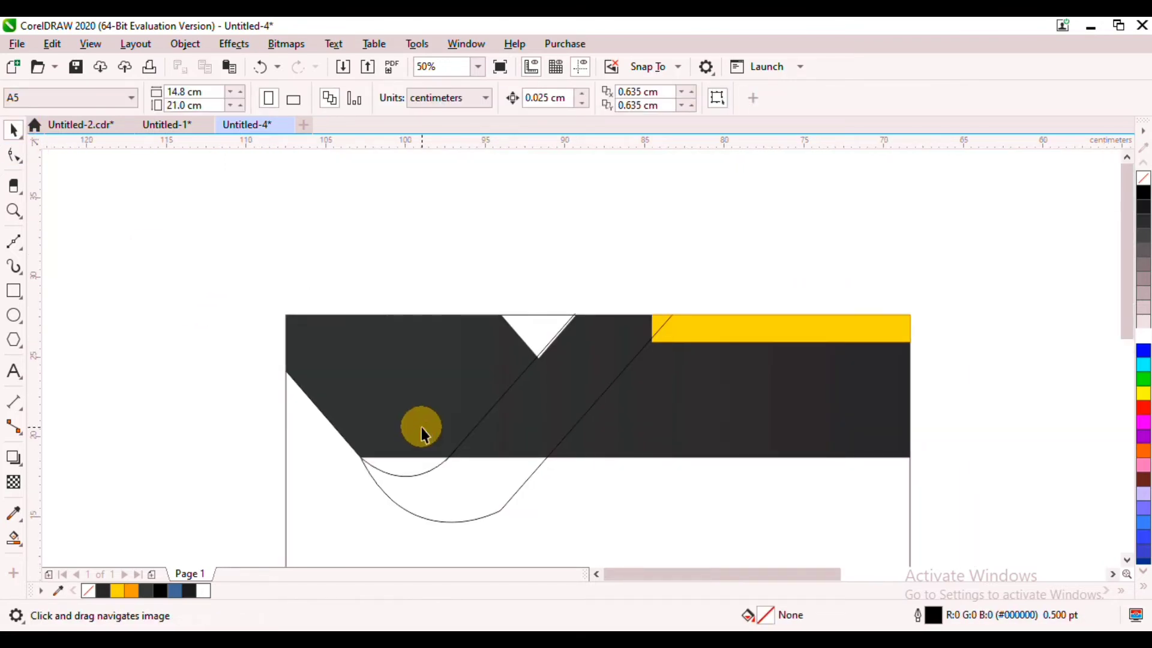
{"action": "left_click", "coordinate": [15, 537]}
{"action": "left_click", "coordinate": [522, 437]}
{"action": "left_click", "coordinate": [456, 490]}
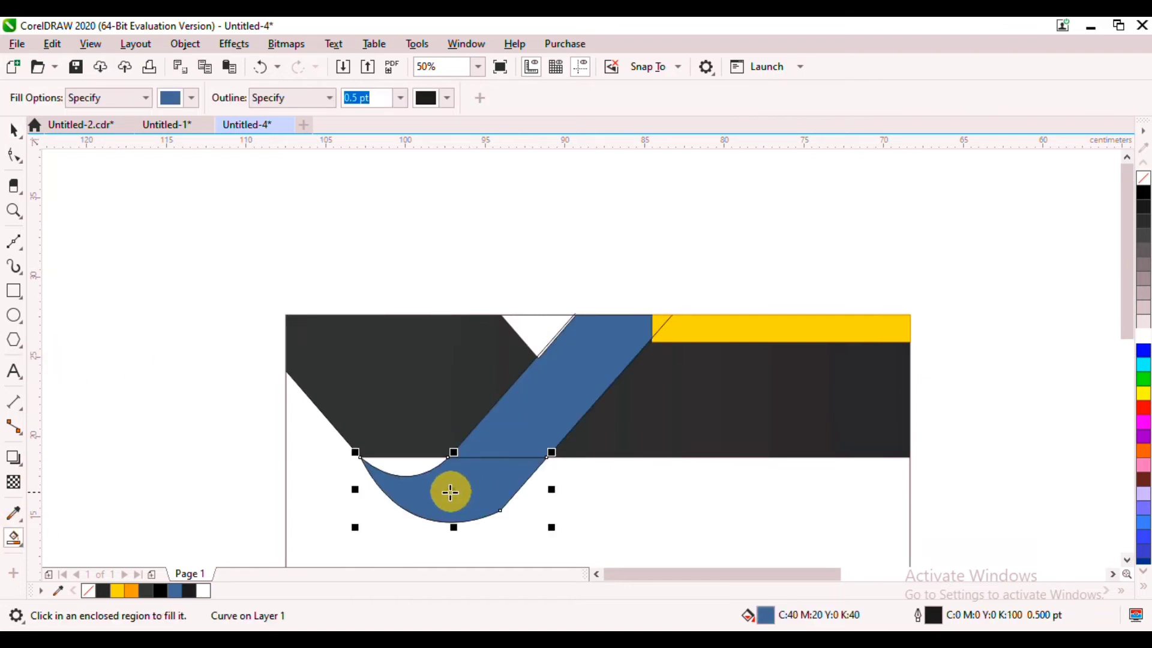
Weld the two blue pieces together and weld the result to the yellow strip as one yellow shape
{"action": "left_click", "coordinate": [12, 130]}
{"action": "left_click", "coordinate": [606, 368], "text": "shift"}
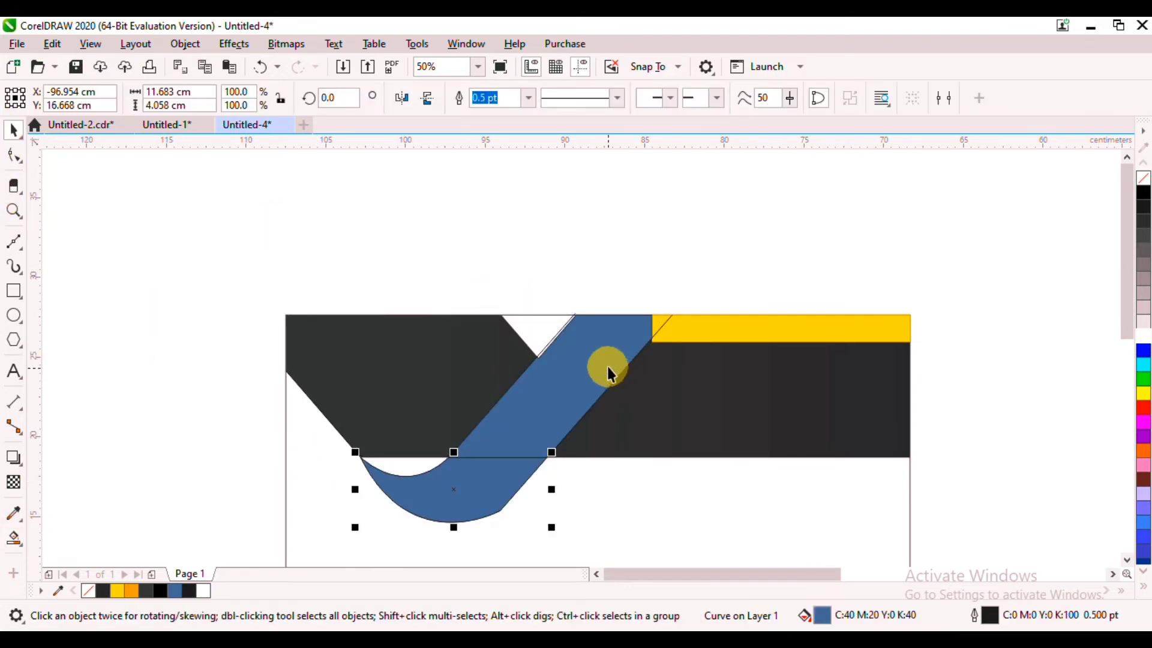
{"action": "left_click", "coordinate": [493, 99]}
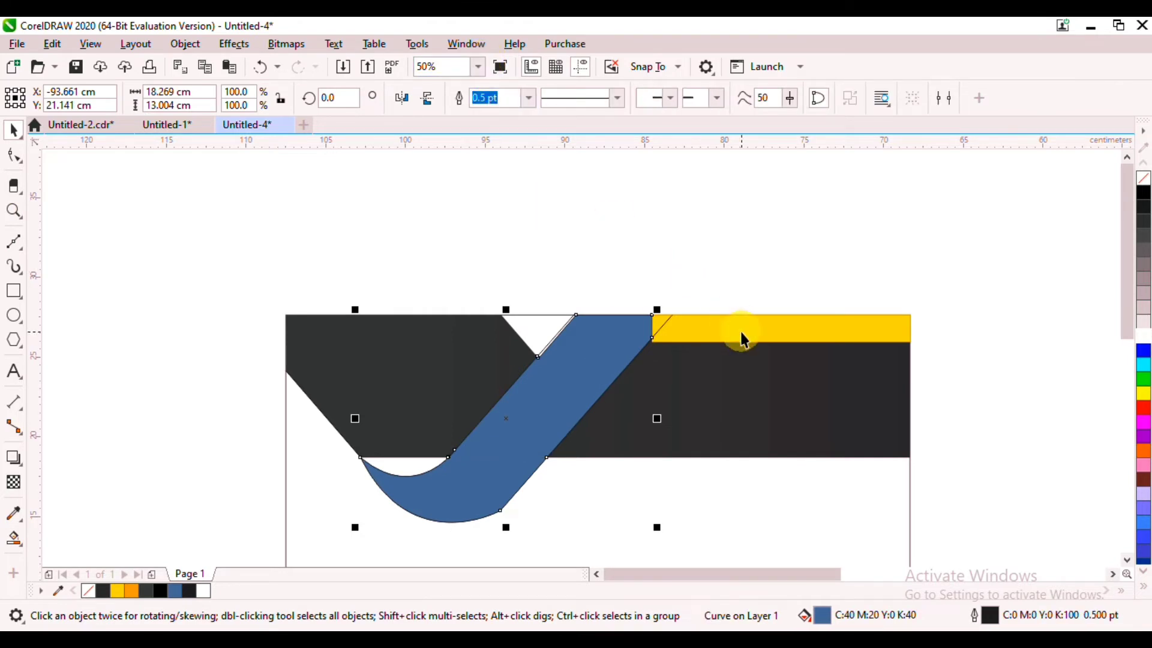
{"action": "left_click", "coordinate": [741, 333], "text": "shift"}
{"action": "left_click", "coordinate": [492, 98]}
Remove the small notch in the yellow shape where the diagonal band meets the underside of the strip
{"action": "key", "text": "F10"}
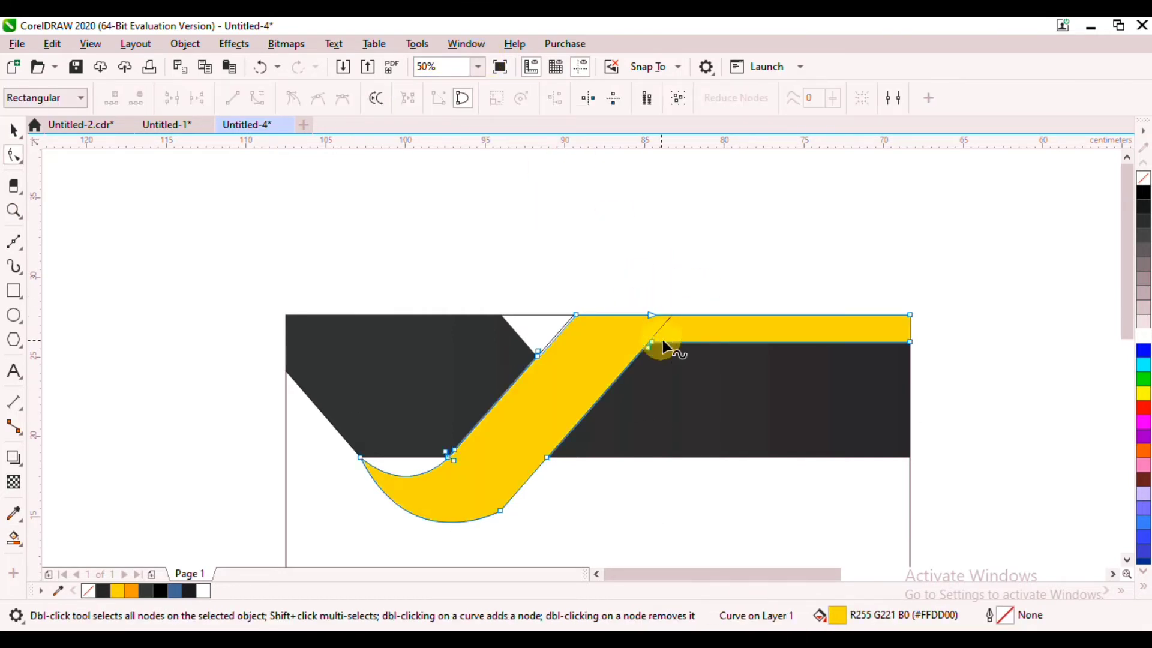
{"action": "scroll", "coordinate": [662, 340], "scroll_direction": "up", "scroll_amount": 3}
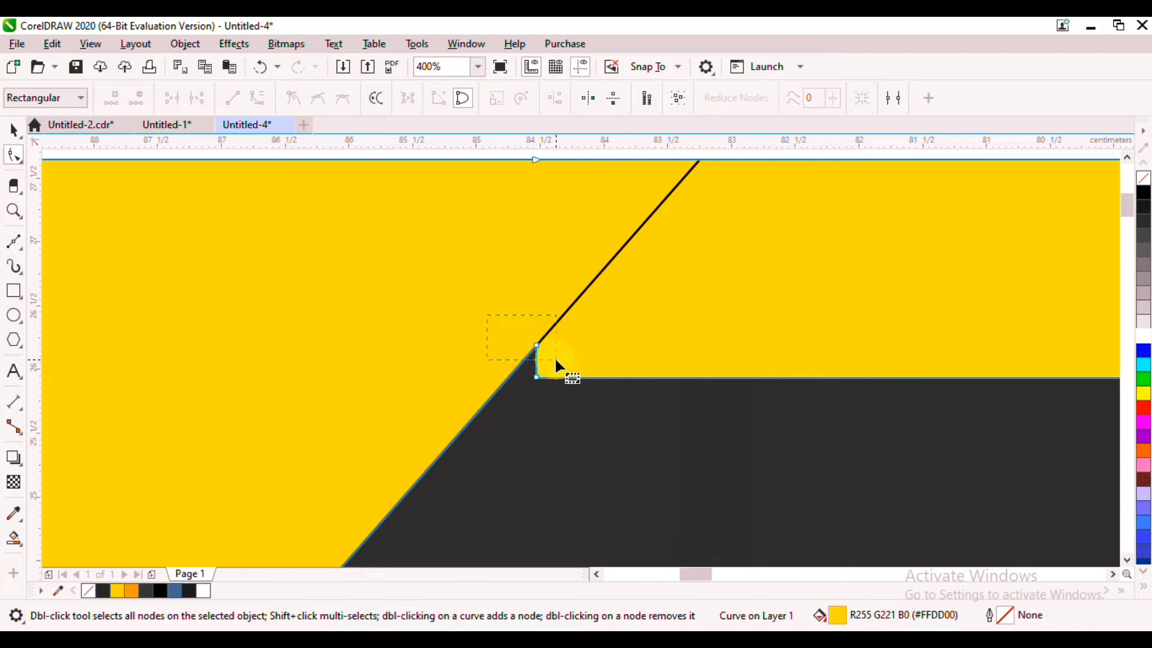
{"action": "left_click_drag", "start_coordinate": [555, 359], "coordinate": [556, 358]}
{"action": "scroll", "coordinate": [555, 359], "scroll_direction": "down", "scroll_amount": 2}
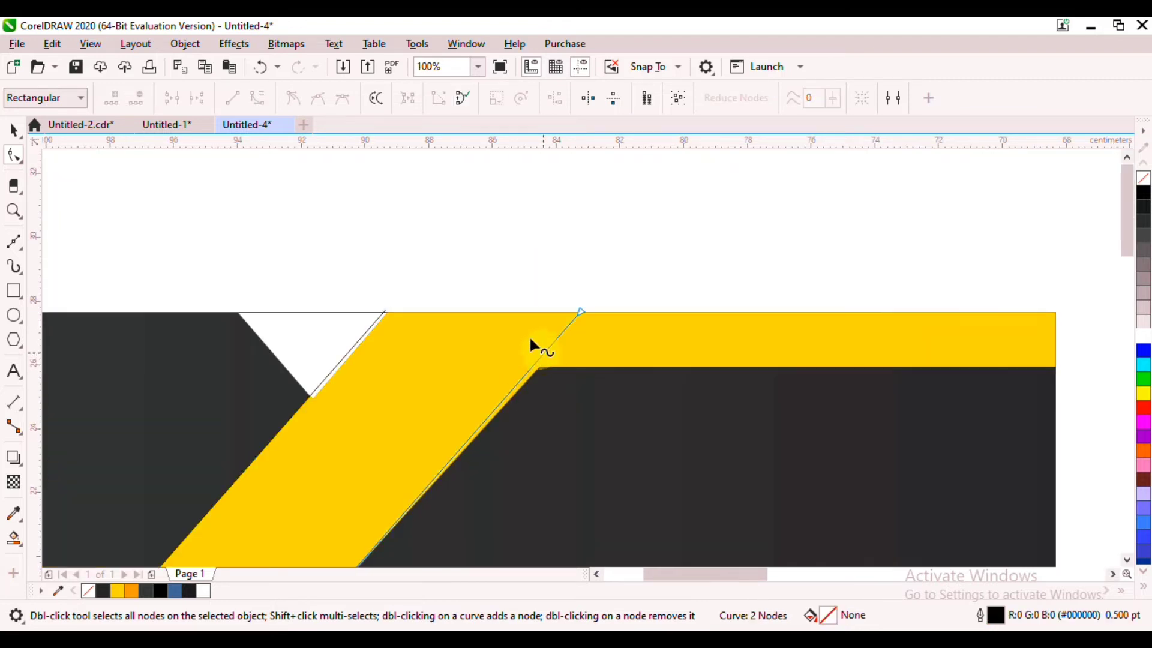
Delete the two diagonal construction lines along the yellow band's edges
{"action": "left_click", "coordinate": [10, 133]}
{"action": "key", "text": "Delete"}
{"action": "left_click", "coordinate": [349, 342]}
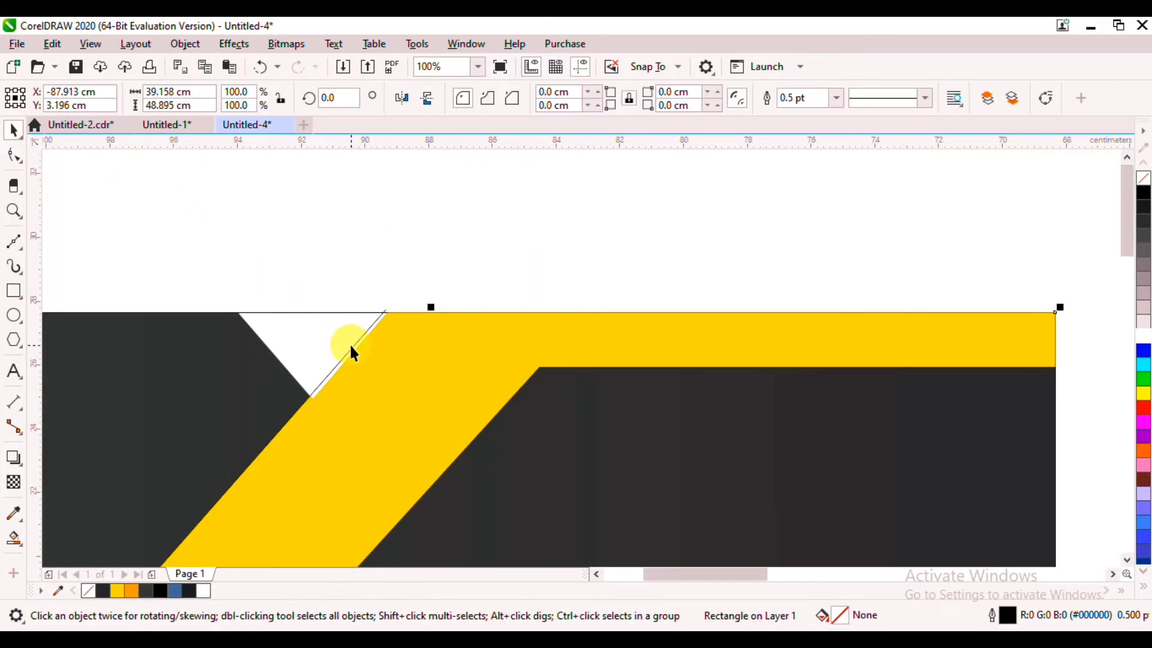
{"action": "left_click", "coordinate": [351, 346]}
{"action": "key", "text": "Delete"}
Delete the two Bézier construction curves around the yellow band's lower end
{"action": "scroll", "coordinate": [350, 342], "scroll_direction": "down", "scroll_amount": 2}
{"action": "left_click_drag", "start_coordinate": [373, 380], "coordinate": [486, 345]}
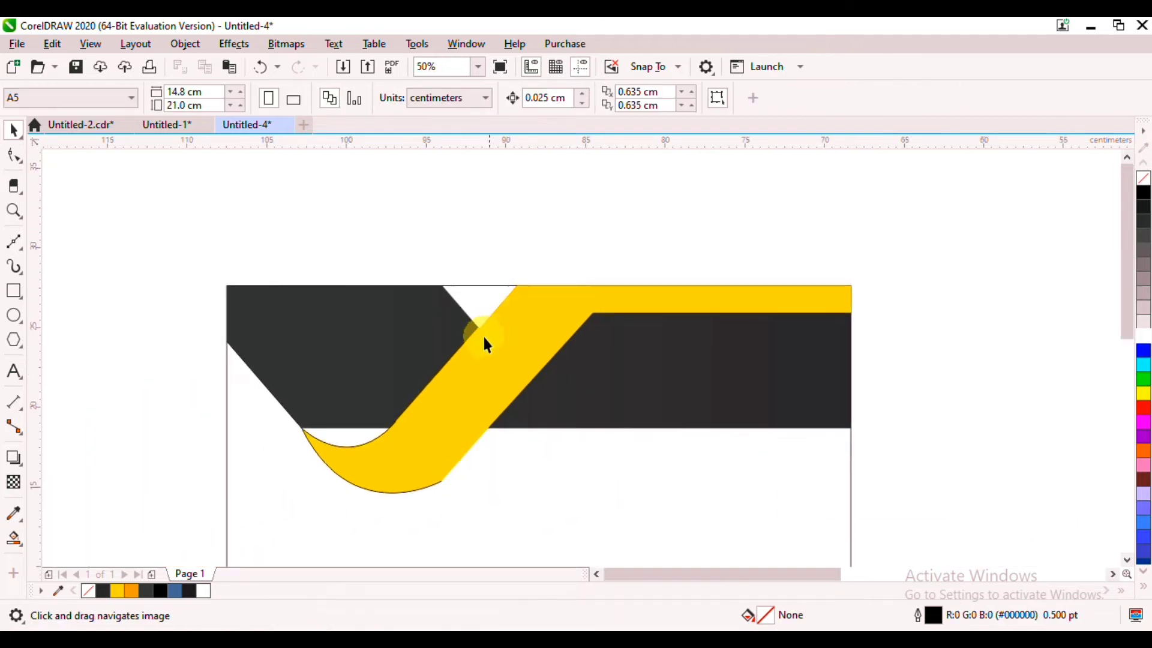
{"action": "key", "text": "space"}
{"action": "left_click_drag", "start_coordinate": [162, 394], "coordinate": [480, 509]}
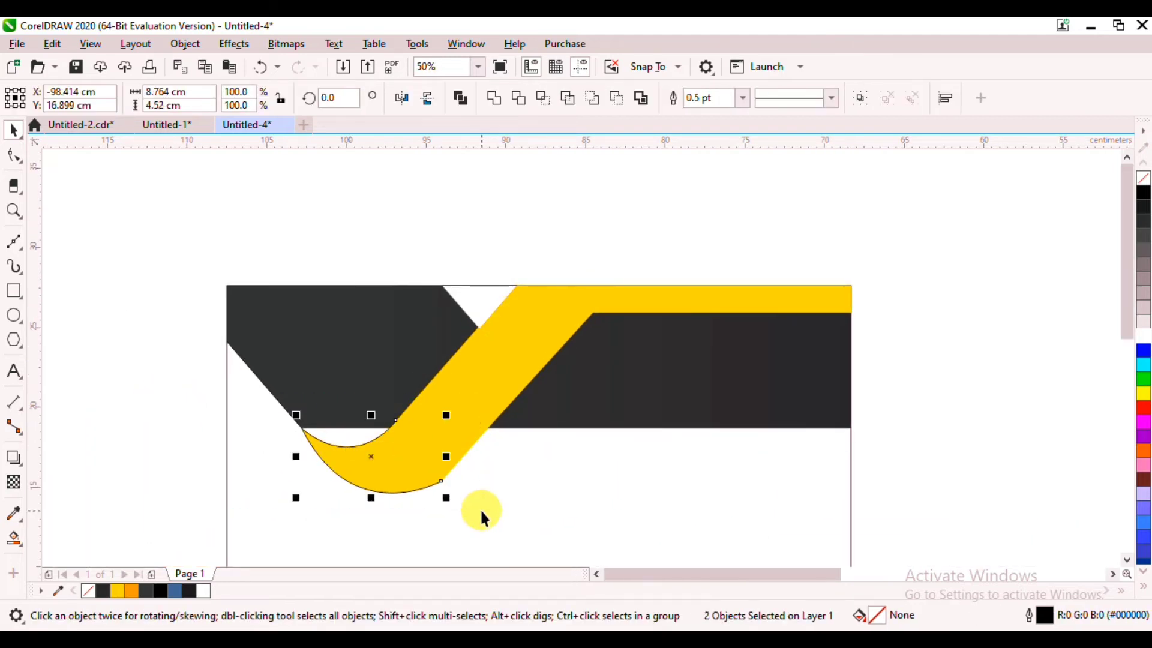
{"action": "key", "text": "Delete"}
Add nodes to the dark header's bottom edge and pull one down behind the yellow band to fill the white curved gap
{"action": "left_click", "coordinate": [332, 401]}
{"action": "key", "text": "F10"}
{"action": "left_click", "coordinate": [396, 427]}
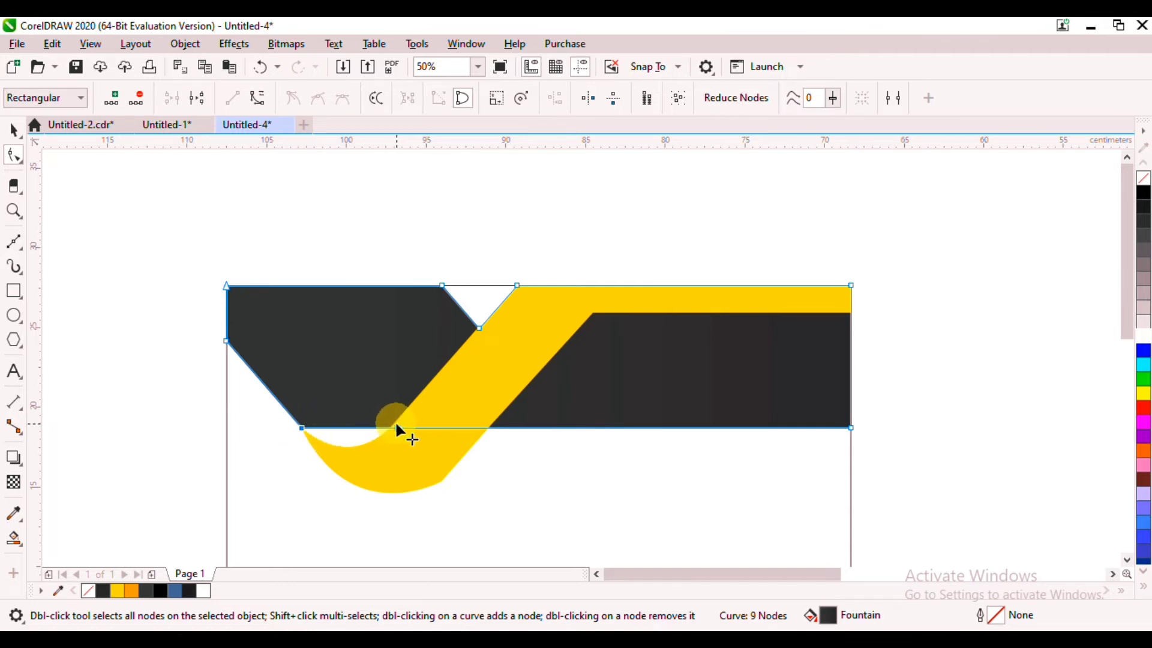
{"action": "left_click_drag", "start_coordinate": [398, 428], "coordinate": [344, 466]}
{"action": "key", "text": "ctrl+z"}
{"action": "double_click", "coordinate": [342, 430]}
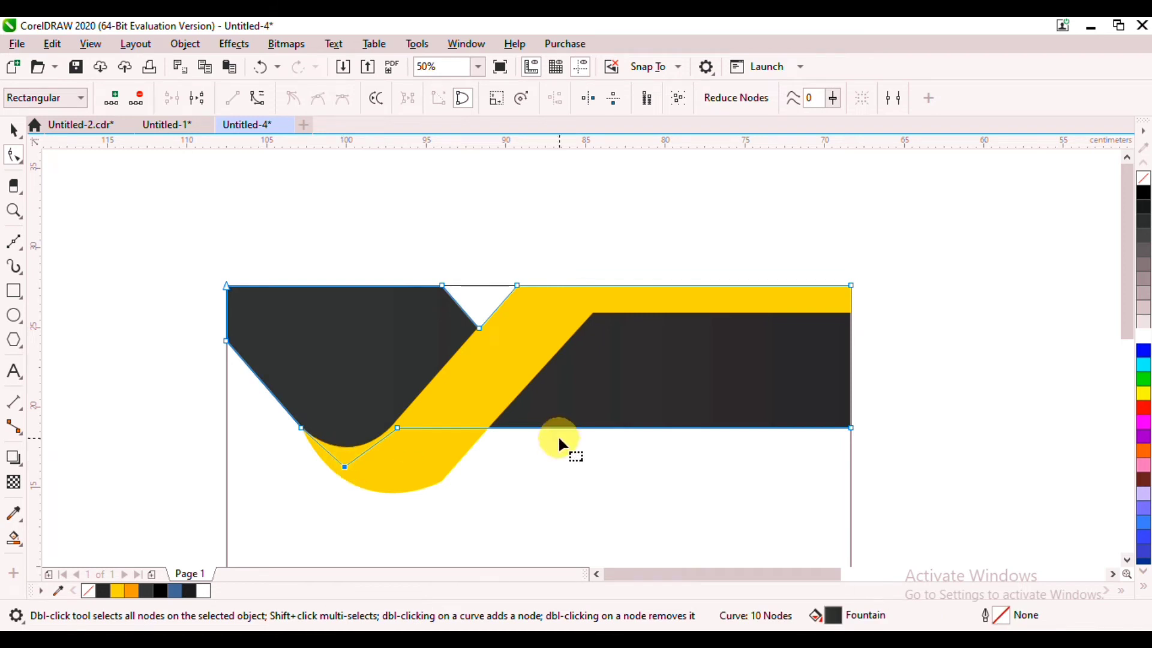
{"action": "left_click", "coordinate": [14, 131]}
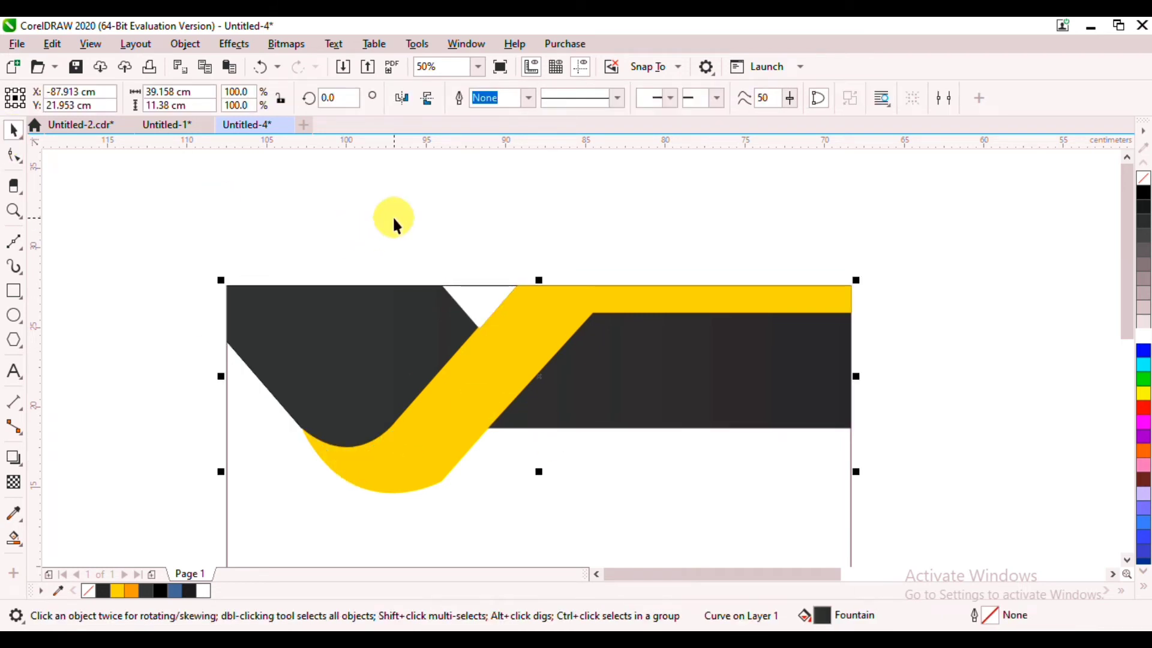
Round the yellow shape's inner corner by adding nodes on both sides, deleting the corner node and curving the segment
{"action": "left_click", "coordinate": [537, 306]}
{"action": "key", "text": "F10"}
{"action": "scroll", "coordinate": [586, 308], "scroll_direction": "up", "scroll_amount": 3}
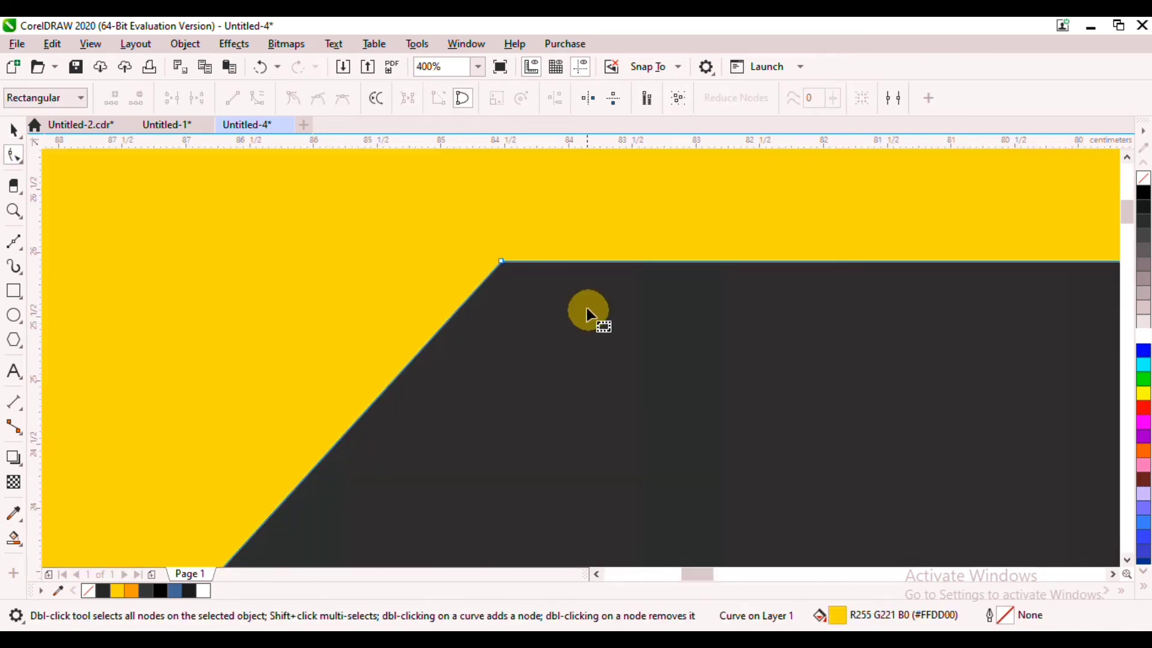
{"action": "double_click", "coordinate": [744, 260]}
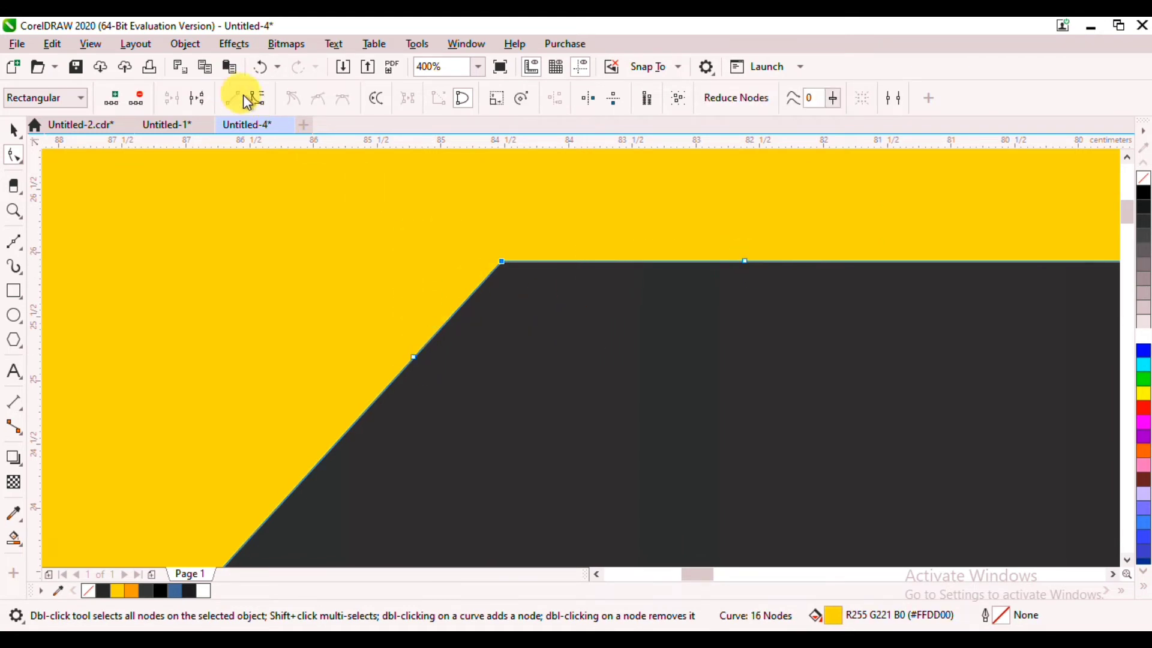
{"action": "key", "text": "Delete"}
{"action": "left_click", "coordinate": [708, 259]}
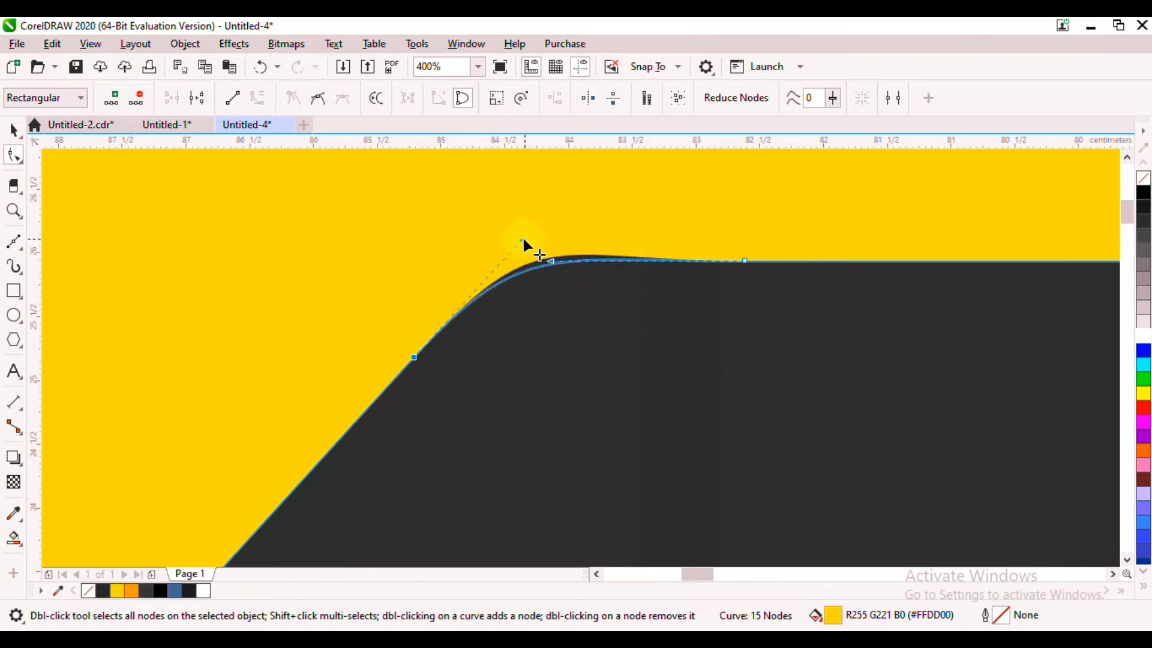
{"action": "scroll", "coordinate": [506, 247], "scroll_direction": "down", "scroll_amount": 5}
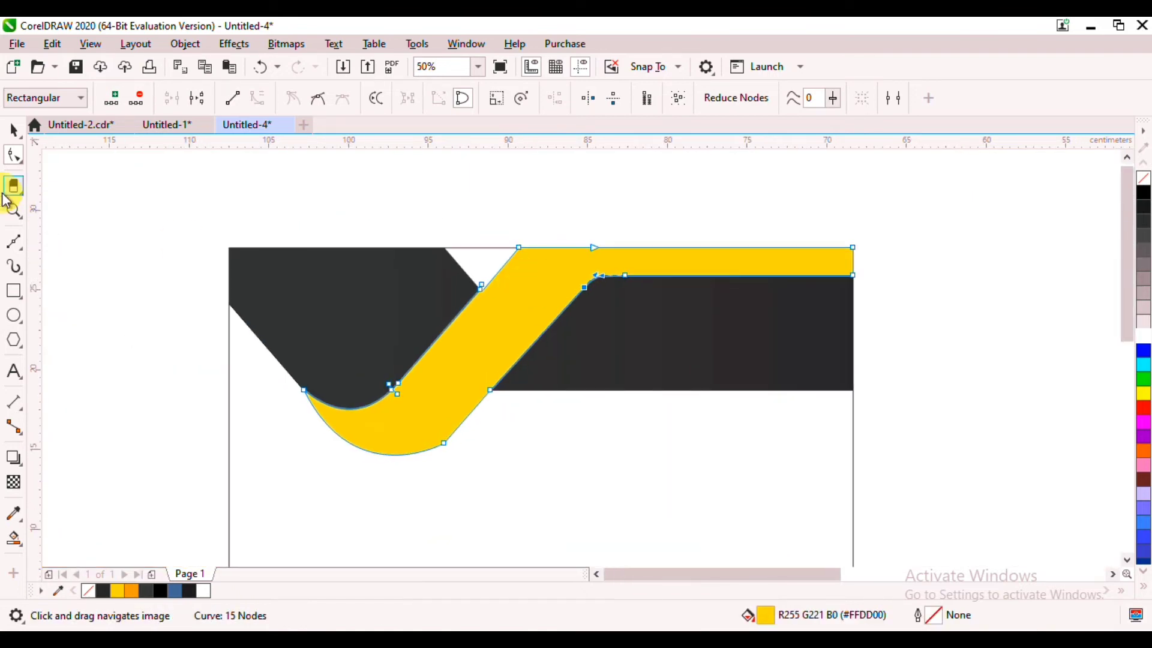
{"action": "left_click", "coordinate": [13, 132]}
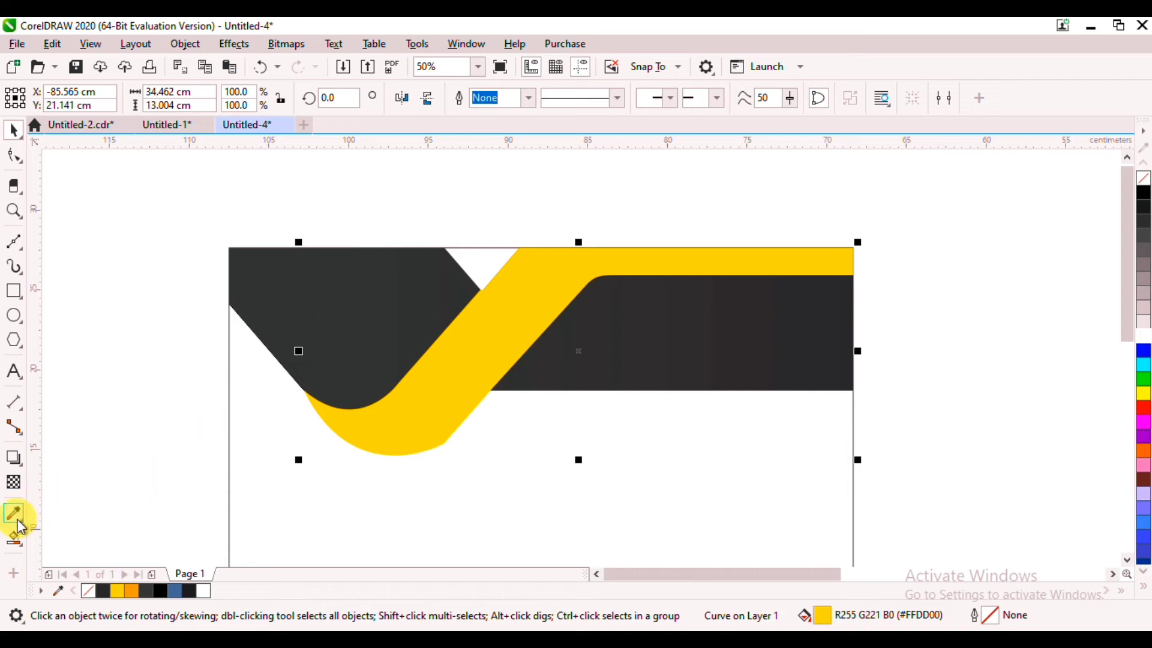
Apply a linear fountain fill across the yellow shape, running from orange at the left to yellow at the right
{"action": "left_click", "coordinate": [14, 538]}
{"action": "left_click", "coordinate": [14, 538]}
{"action": "left_click", "coordinate": [66, 561]}
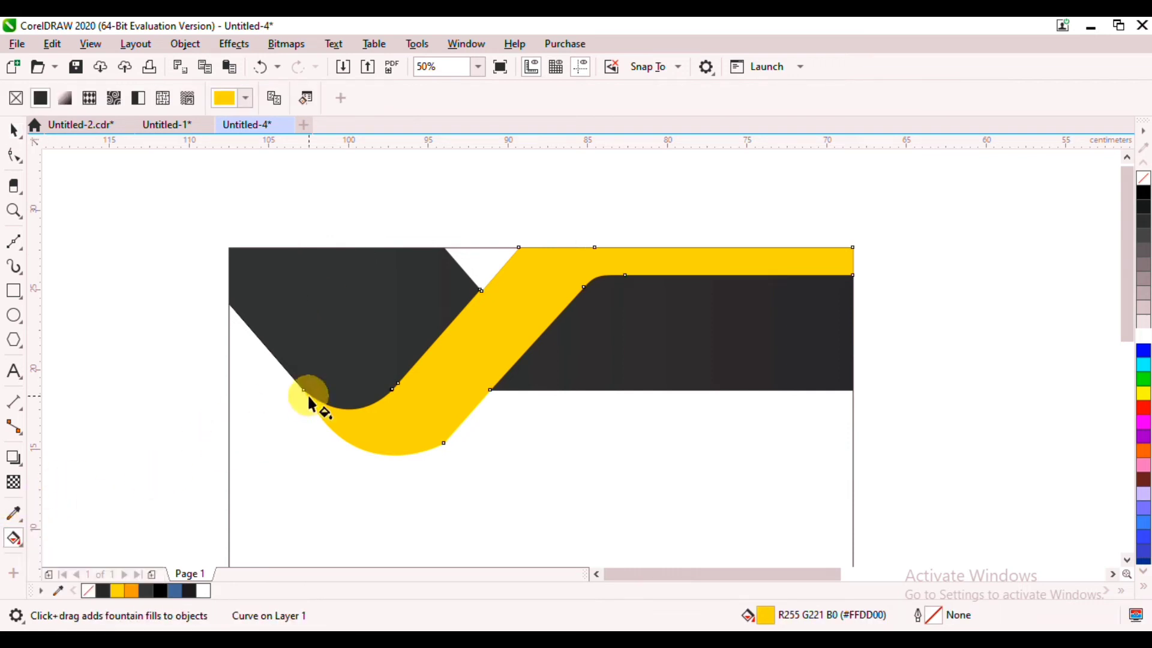
{"action": "left_click_drag", "start_coordinate": [202, 309], "coordinate": [894, 283]}
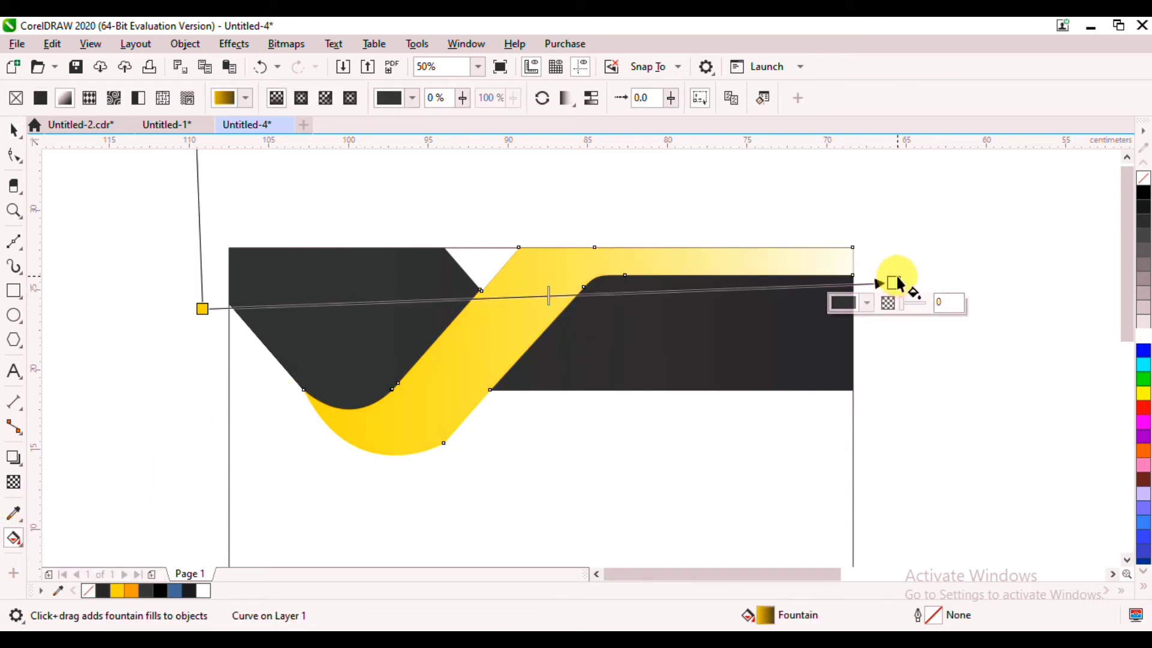
{"action": "left_click", "coordinate": [117, 591]}
{"action": "left_click", "coordinate": [202, 309]}
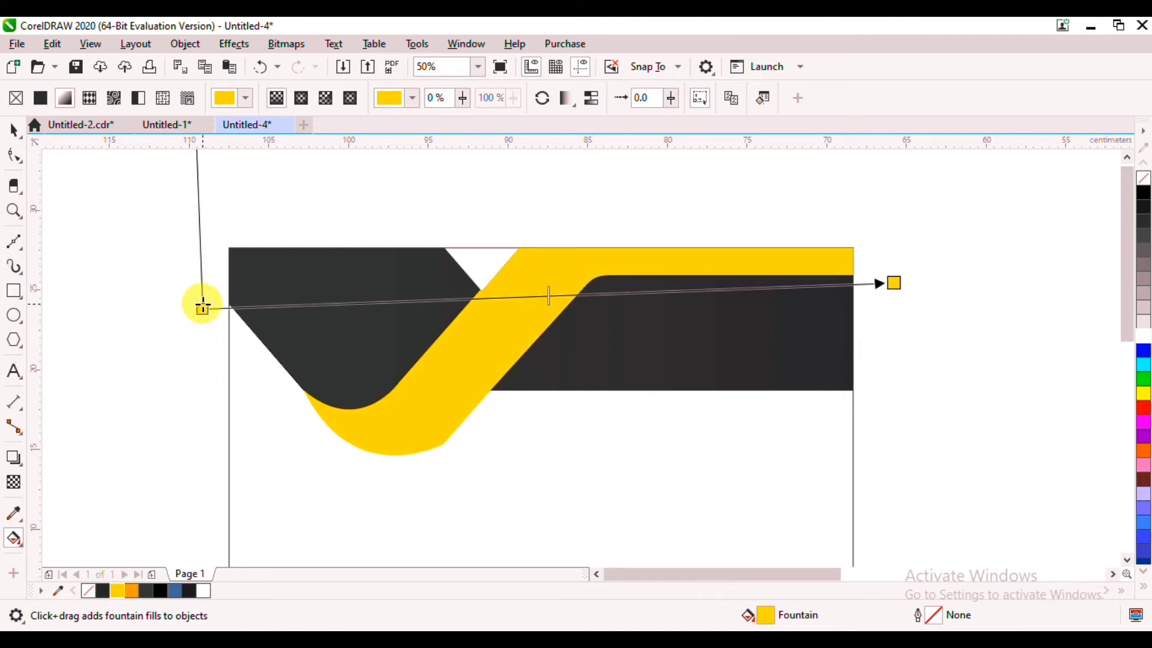
{"action": "left_click", "coordinate": [128, 594]}
Reposition the gradient diagonally from below the band's curved end to mid-band, concentrating the orange in the lower curve
{"action": "left_click_drag", "start_coordinate": [202, 309], "coordinate": [247, 474]}
{"action": "left_click", "coordinate": [893, 287]}
{"action": "left_click_drag", "start_coordinate": [893, 287], "coordinate": [548, 296]}
{"action": "left_click_drag", "start_coordinate": [247, 473], "coordinate": [299, 530]}
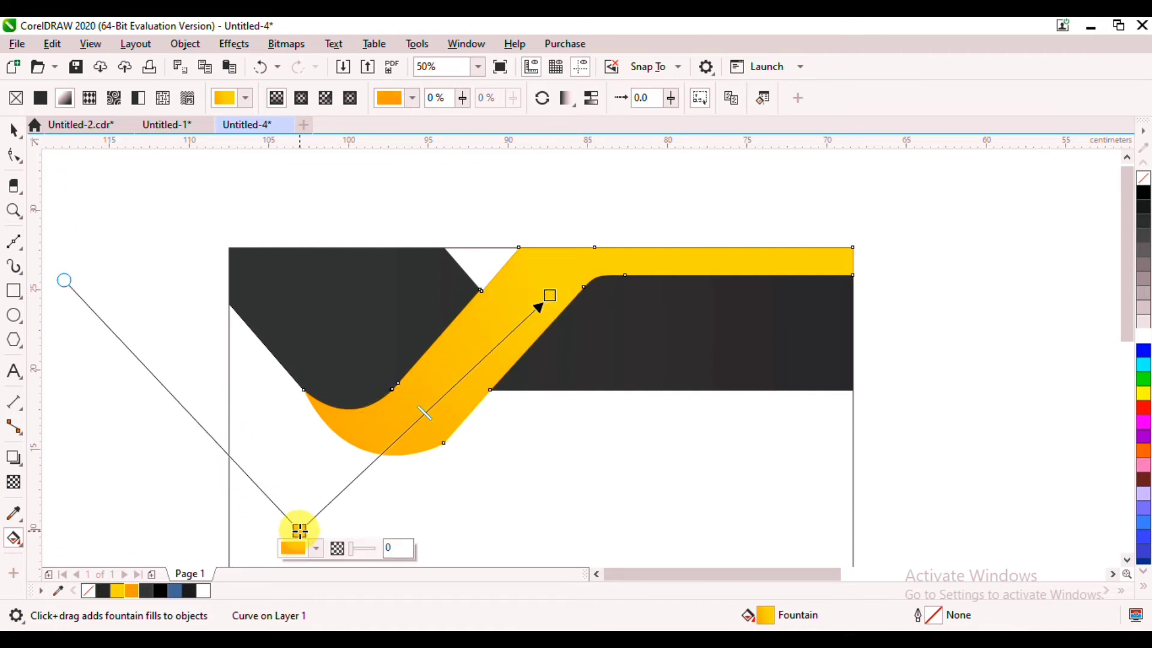
{"action": "left_click", "coordinate": [569, 270]}
{"action": "left_click_drag", "start_coordinate": [551, 294], "coordinate": [488, 346]}
{"action": "left_click", "coordinate": [457, 306]}
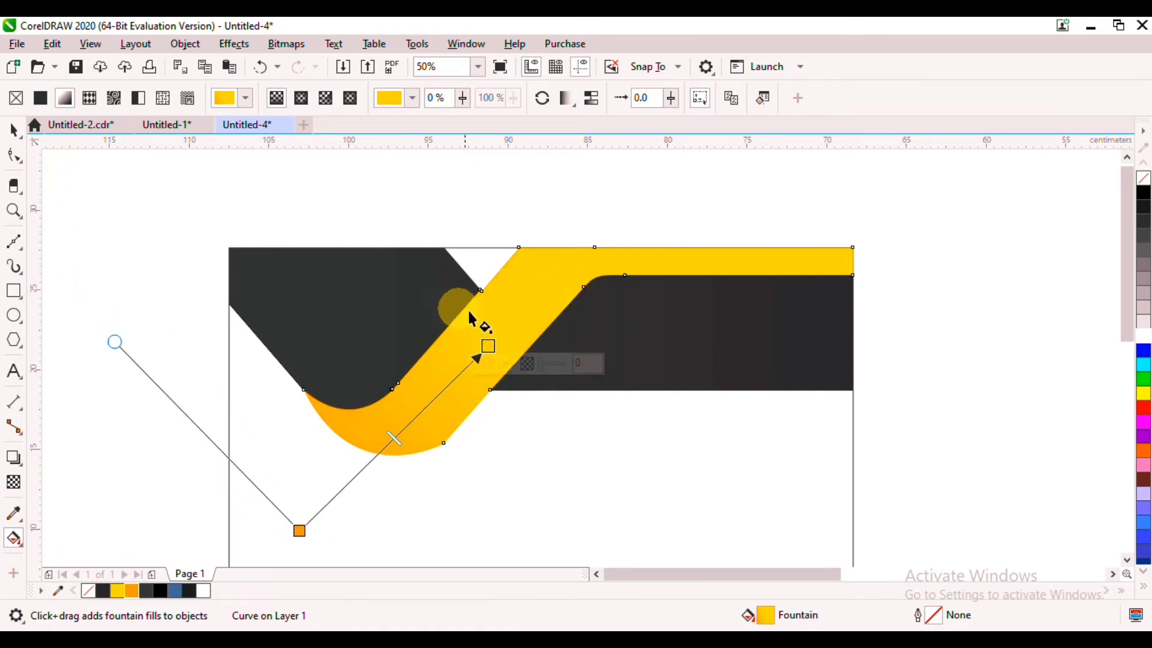
{"action": "left_click", "coordinate": [300, 408]}
{"action": "left_click", "coordinate": [15, 129]}
Smart Fill the dark header area left of the yellow band to create a separate blue shape
{"action": "scroll", "coordinate": [182, 251], "scroll_direction": "down", "scroll_amount": 2}
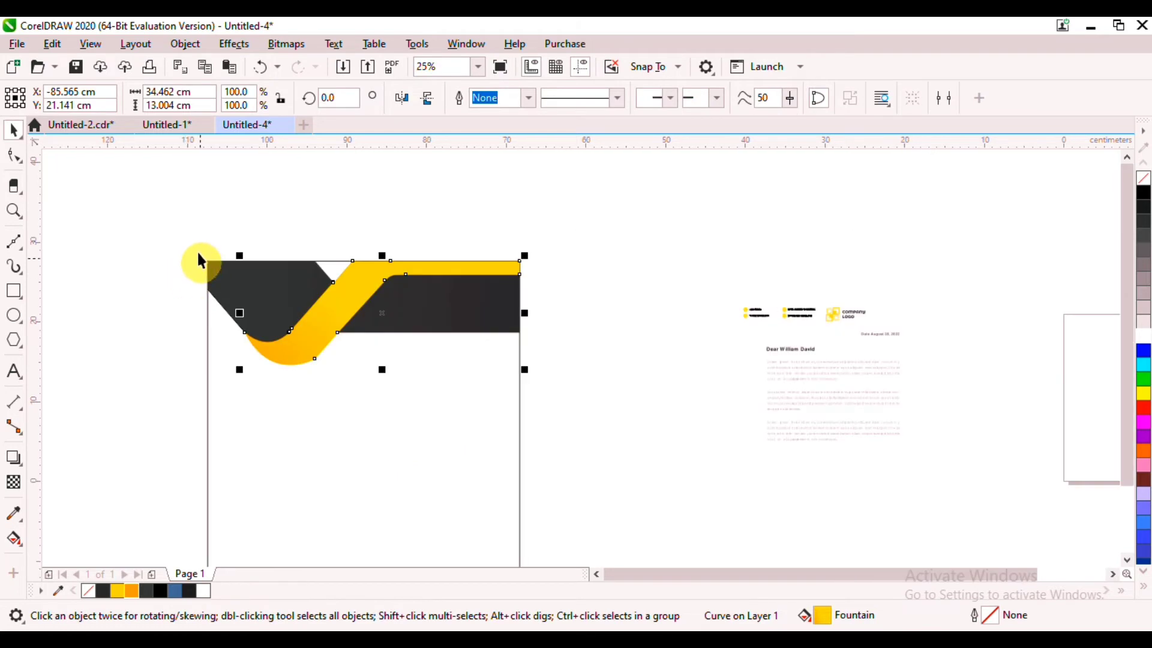
{"action": "left_click", "coordinate": [193, 228]}
{"action": "left_click_drag", "start_coordinate": [193, 228], "coordinate": [360, 237]}
{"action": "left_click", "coordinate": [442, 319]}
{"action": "scroll", "coordinate": [467, 301], "scroll_direction": "up", "scroll_amount": 2}
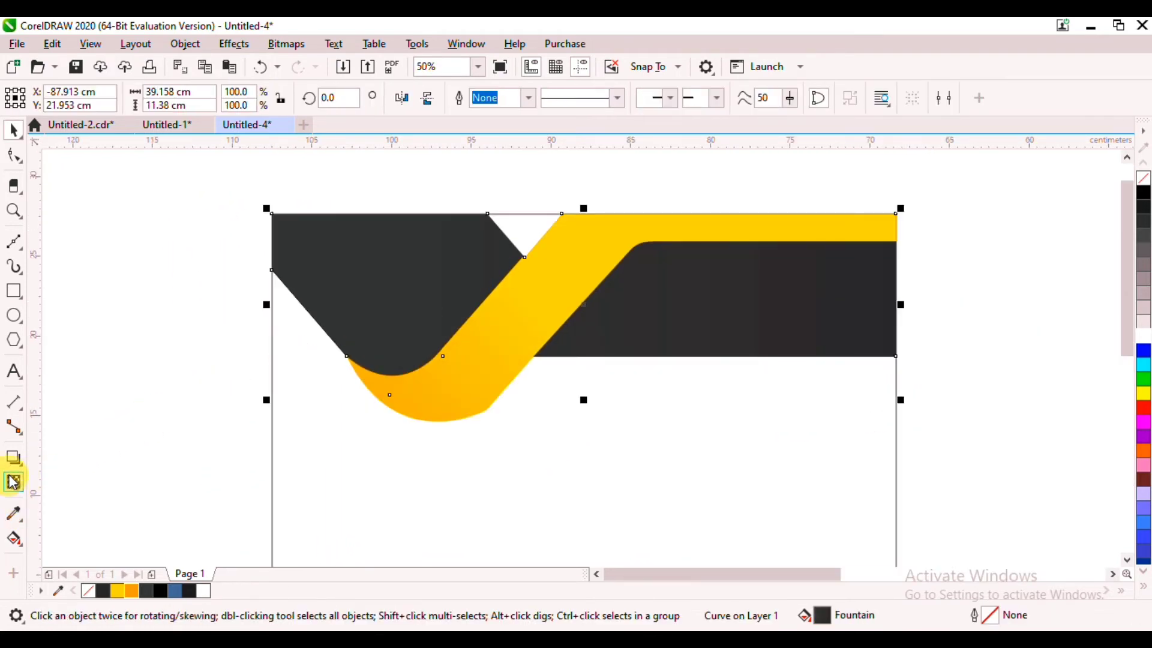
{"action": "left_click", "coordinate": [13, 536]}
{"action": "left_click", "coordinate": [66, 556]}
{"action": "left_click", "coordinate": [415, 273]}
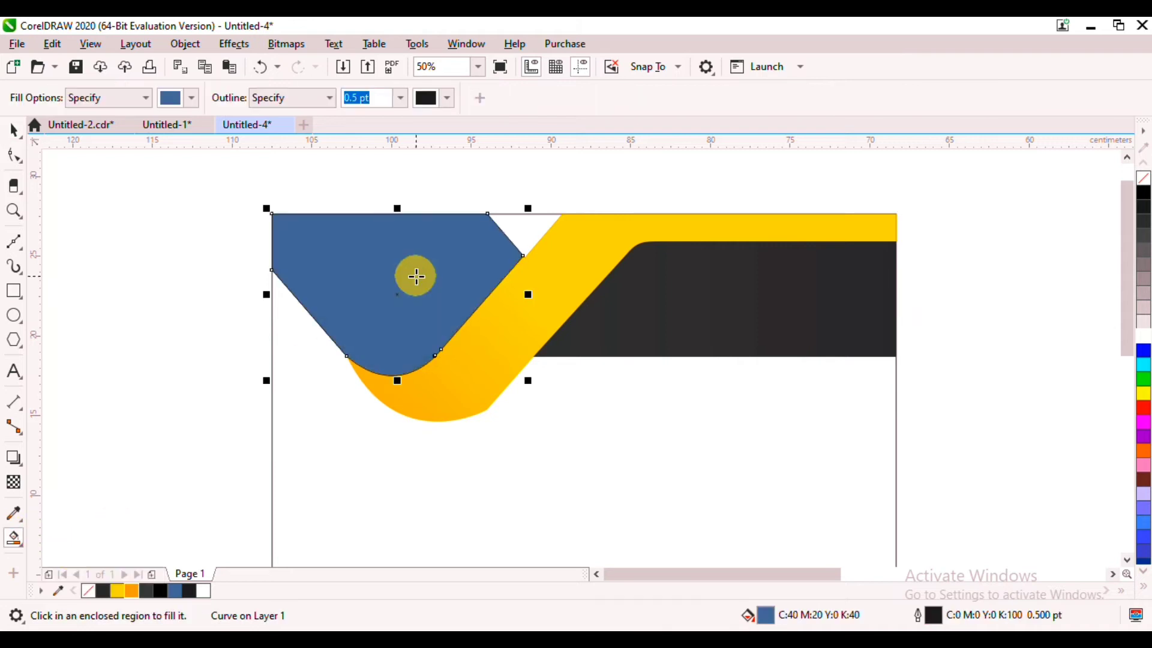
{"action": "left_click", "coordinate": [12, 130]}
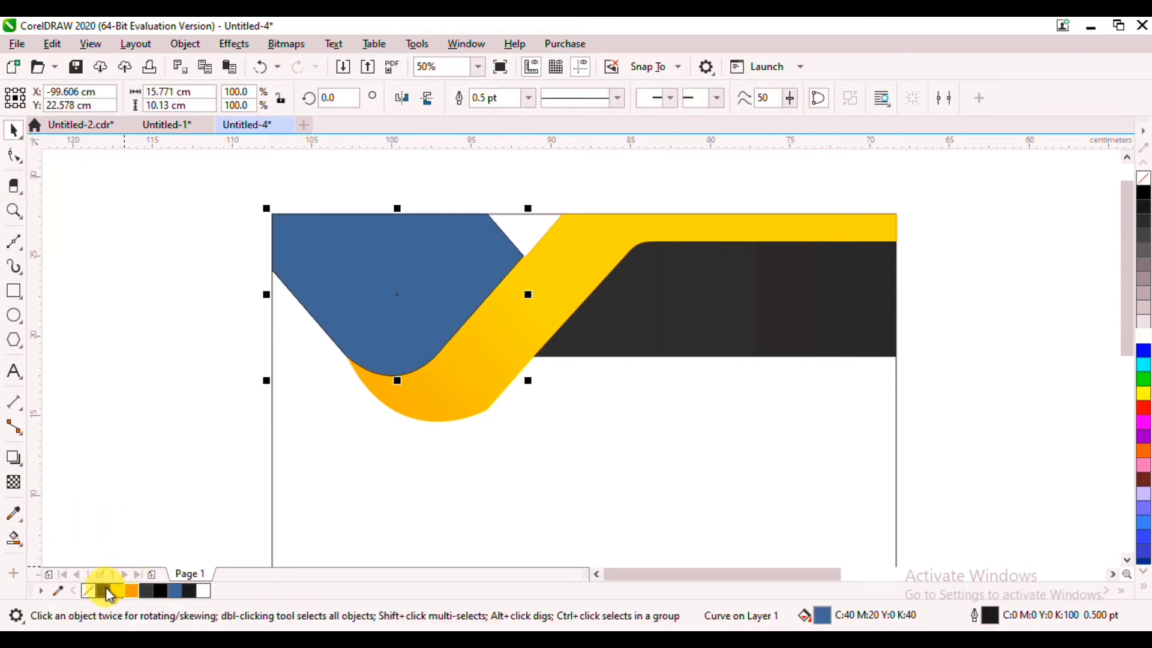
Give the blue shape a diagonal linear fountain fill from near-black at the upper left to dark grey at the lower right
{"action": "left_click", "coordinate": [13, 538]}
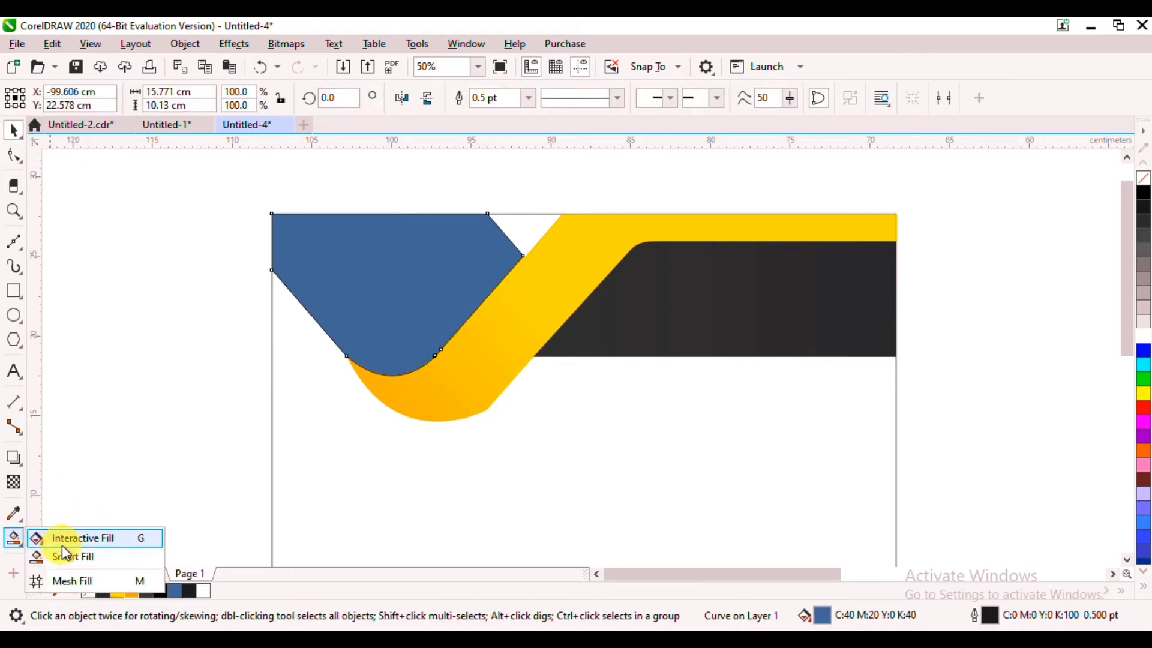
{"action": "left_click", "coordinate": [63, 543]}
{"action": "left_click_drag", "start_coordinate": [295, 179], "coordinate": [489, 333]}
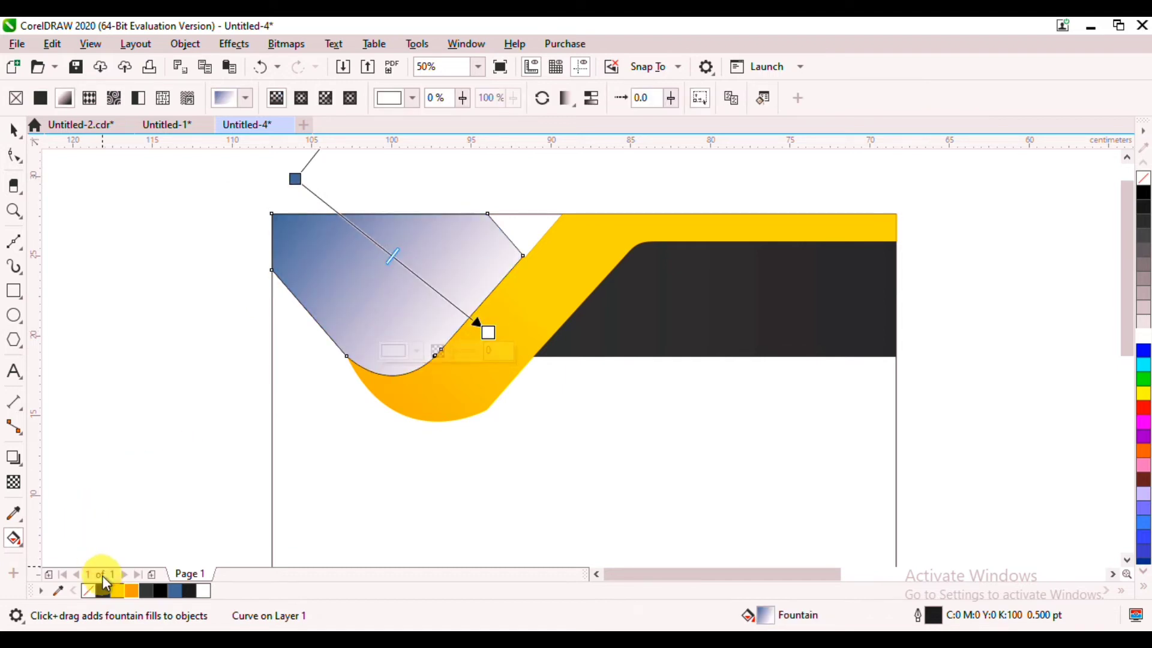
{"action": "left_click", "coordinate": [159, 595]}
{"action": "left_click", "coordinate": [295, 178]}
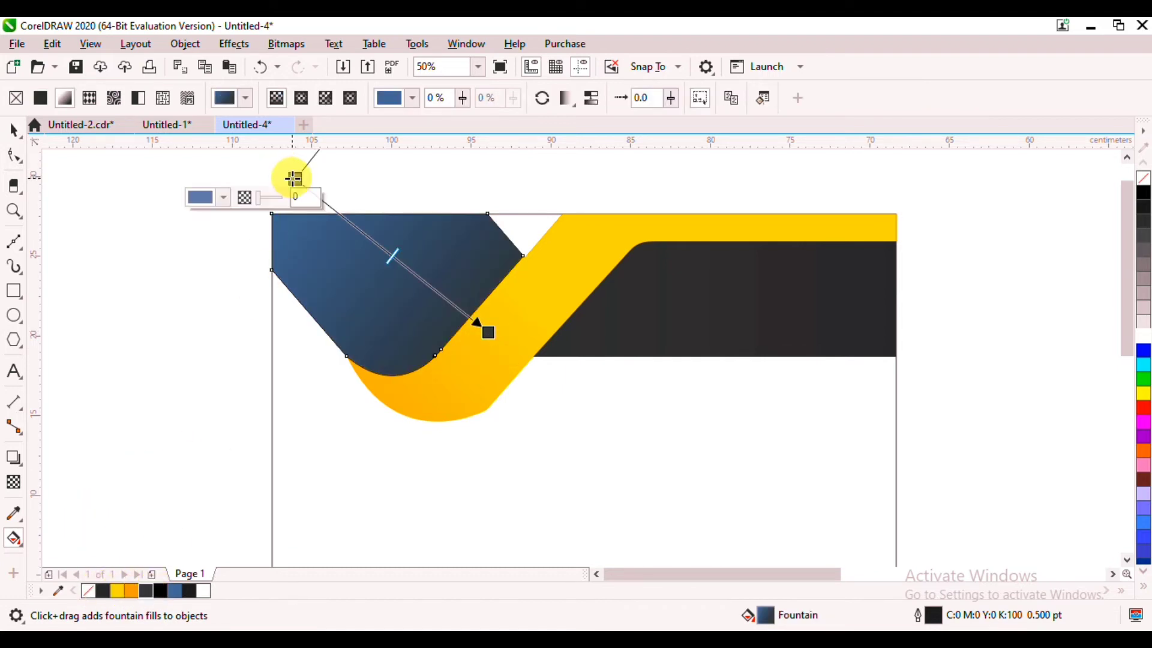
{"action": "left_click", "coordinate": [103, 591]}
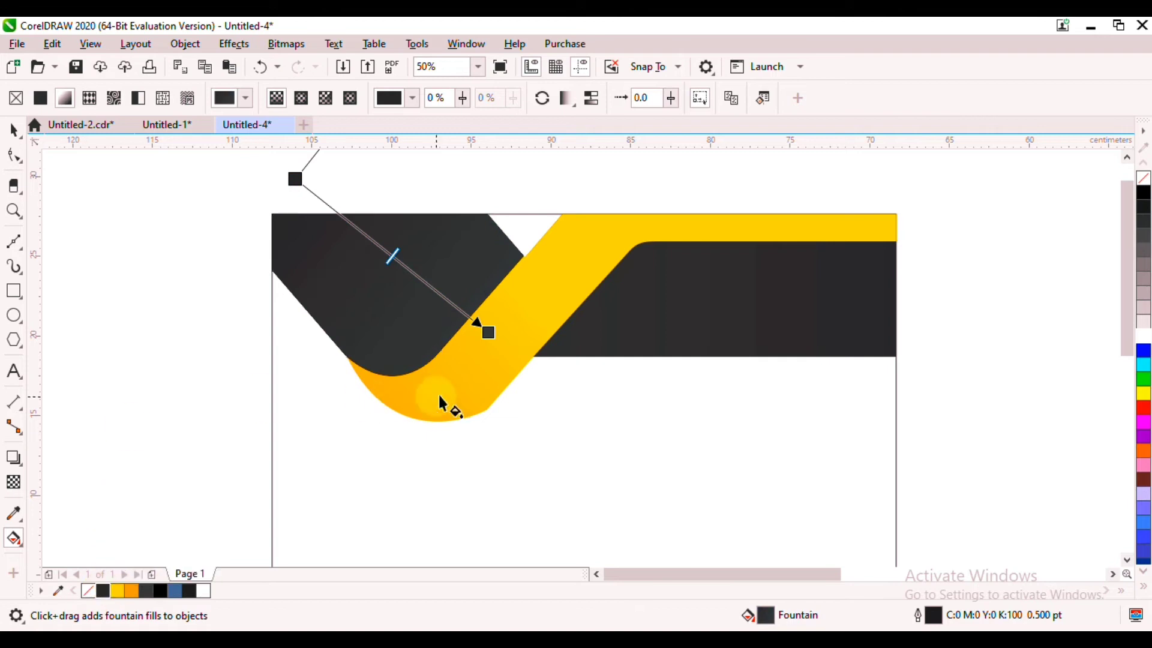
Shorten the upper-left dark shape's fountain fill so its dark grey end sits at the yellow band's edge
{"action": "left_click_drag", "start_coordinate": [490, 334], "coordinate": [468, 315]}
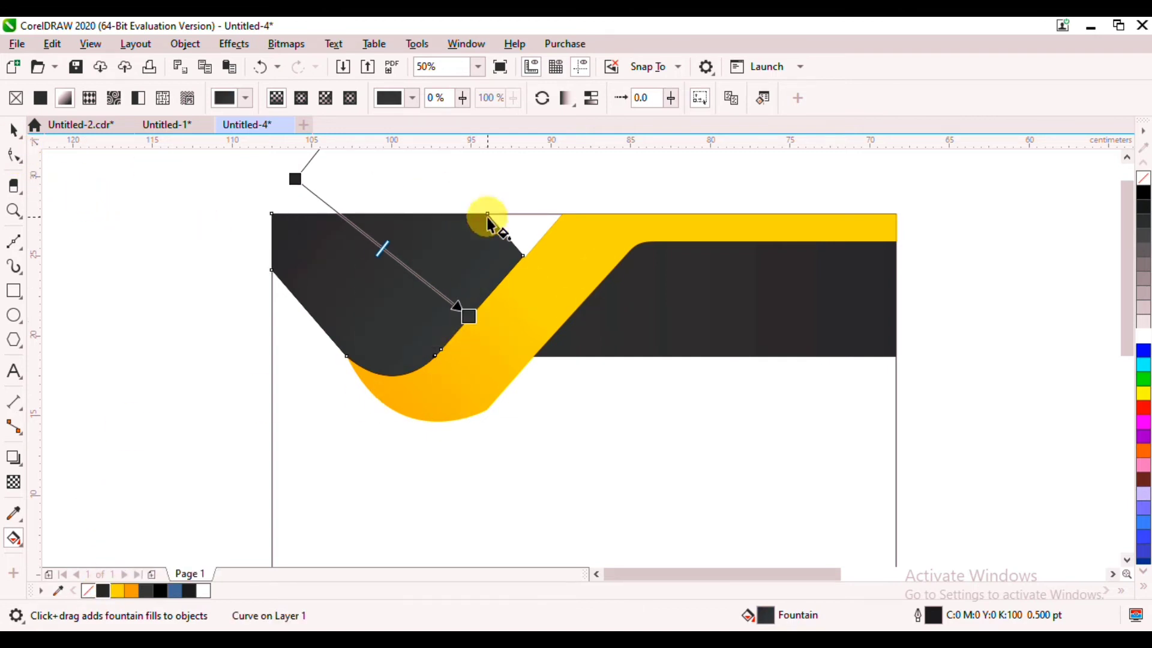
{"action": "left_click", "coordinate": [759, 206]}
{"action": "scroll", "coordinate": [635, 234], "scroll_direction": "down", "scroll_amount": 1}
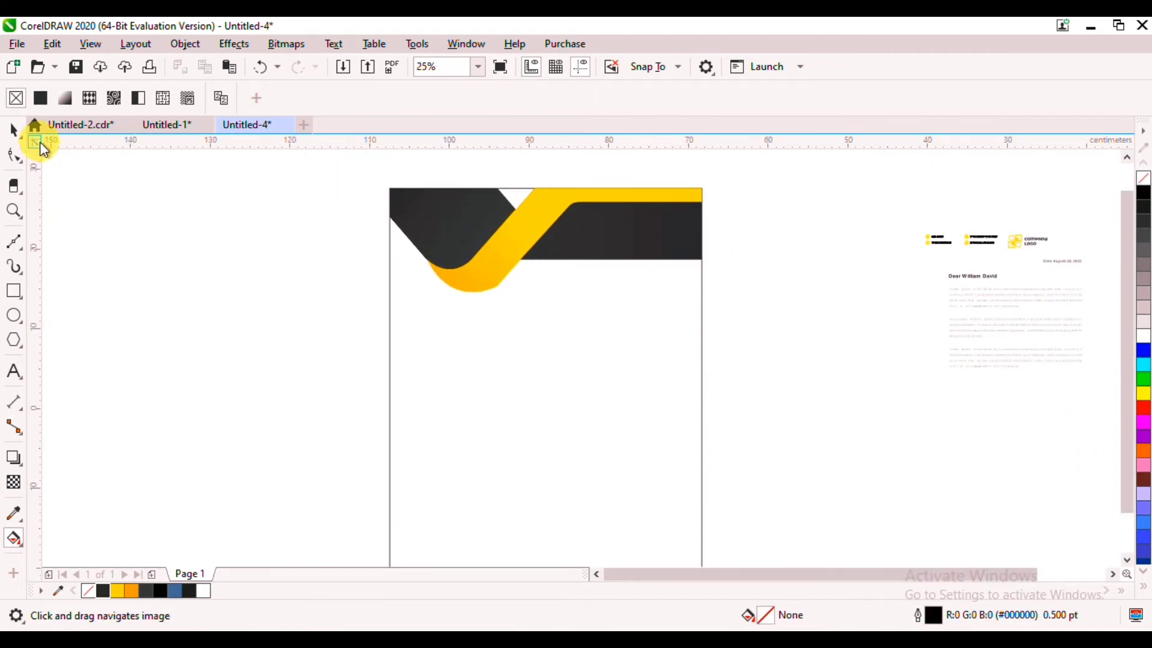
Duplicate the four header shapes straight down into the lower part of the letterhead
{"action": "left_click", "coordinate": [13, 131]}
{"action": "left_click", "coordinate": [35, 133]}
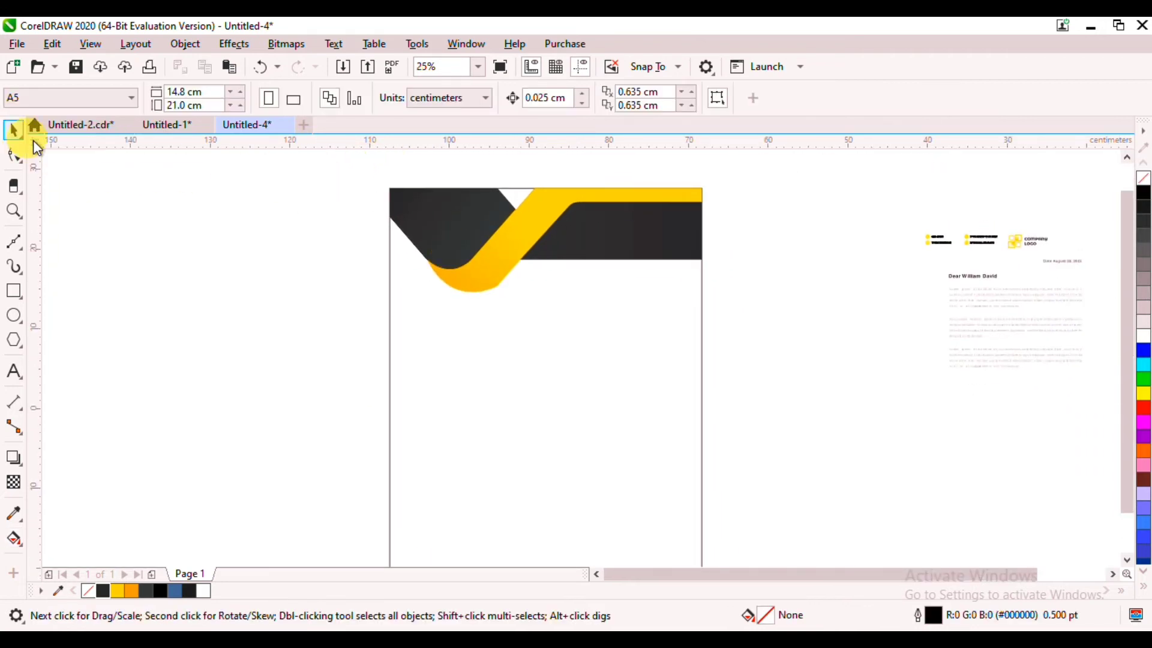
{"action": "left_click_drag", "start_coordinate": [290, 167], "coordinate": [776, 297]}
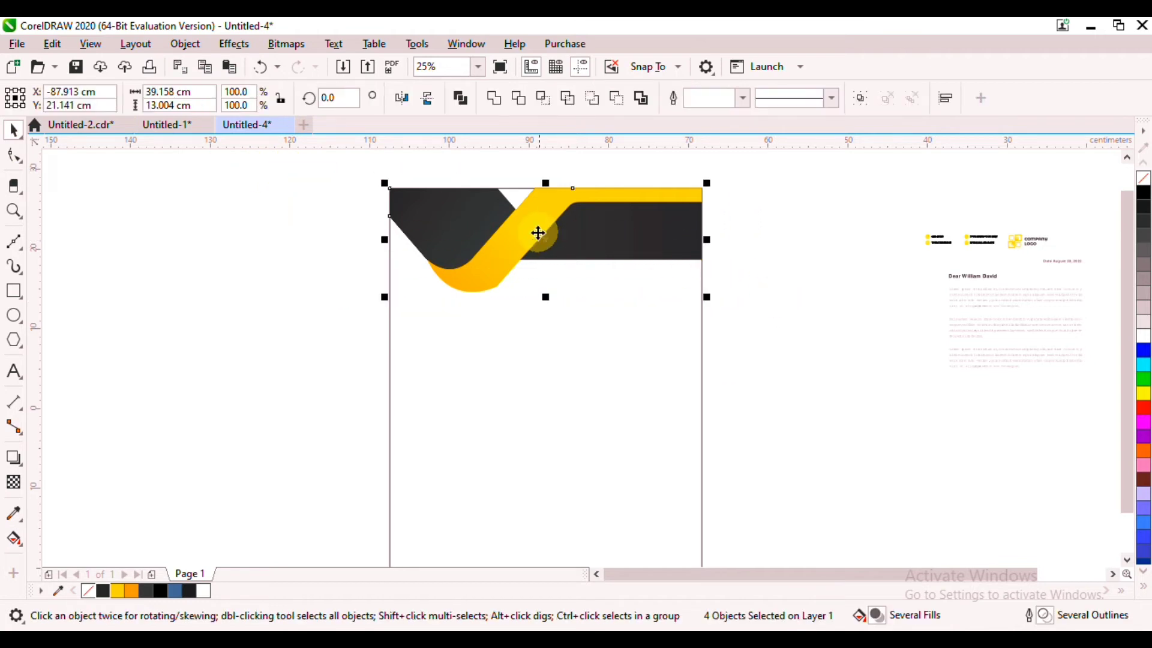
{"action": "left_click_drag", "start_coordinate": [537, 234], "coordinate": [580, 257]}
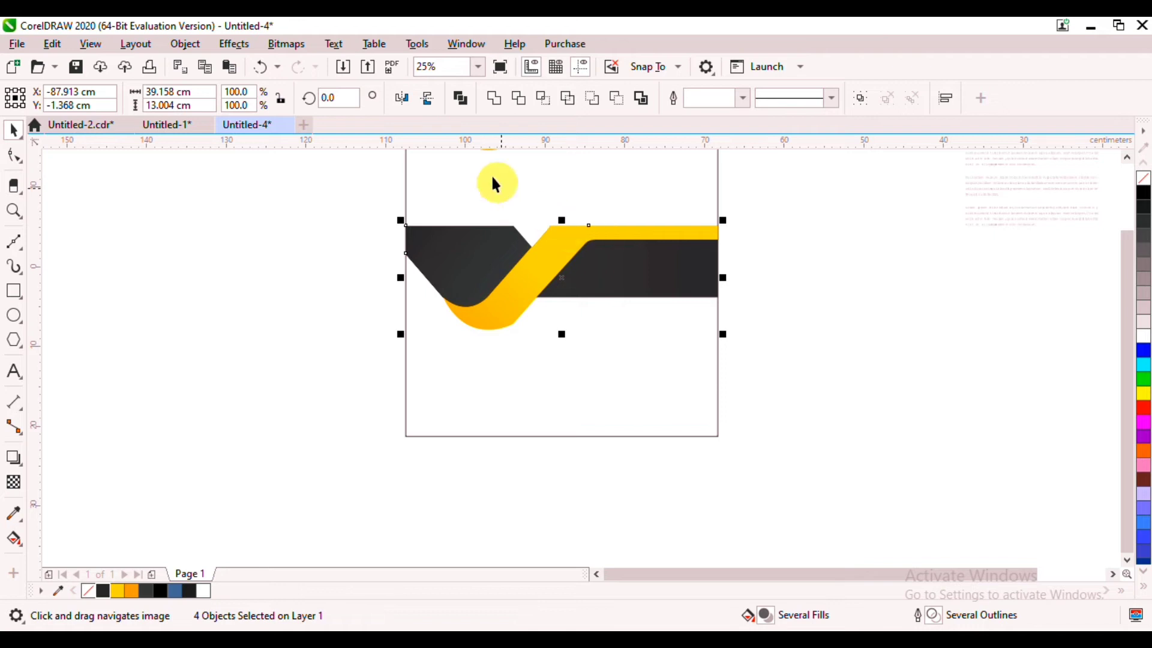
Mirror the copied shapes vertically and horizontally, and place them flush with the letterhead's bottom edge as a footer
{"action": "left_click", "coordinate": [427, 98]}
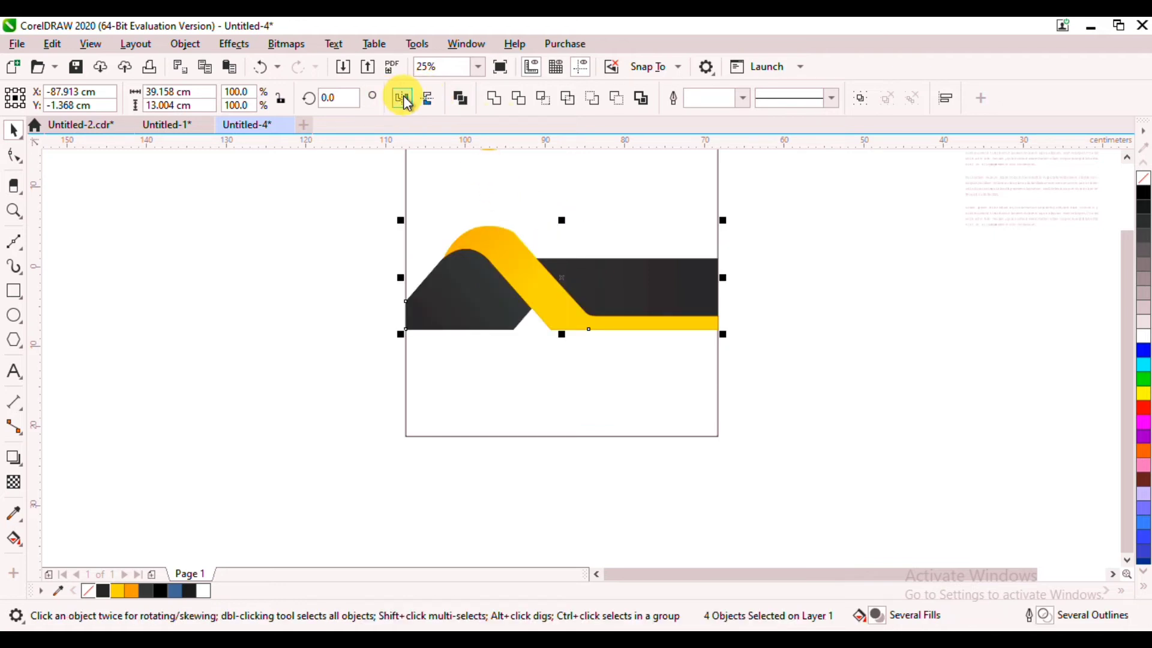
{"action": "left_click", "coordinate": [413, 102]}
{"action": "left_click_drag", "start_coordinate": [633, 254], "coordinate": [653, 358]}
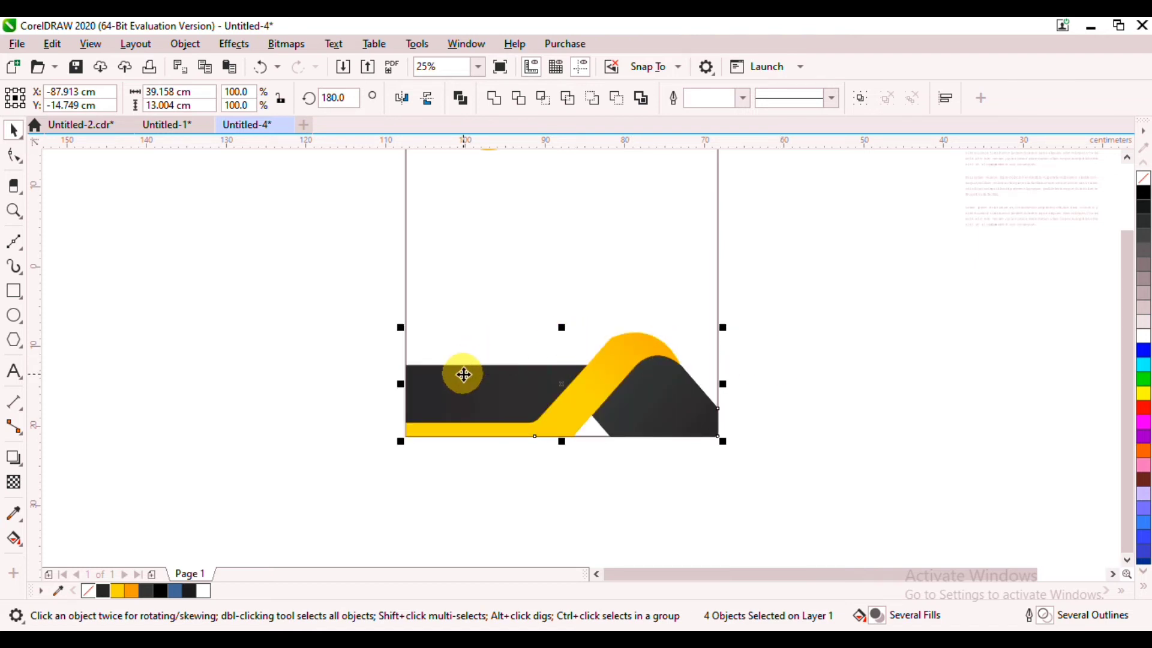
{"action": "left_click", "coordinate": [346, 311]}
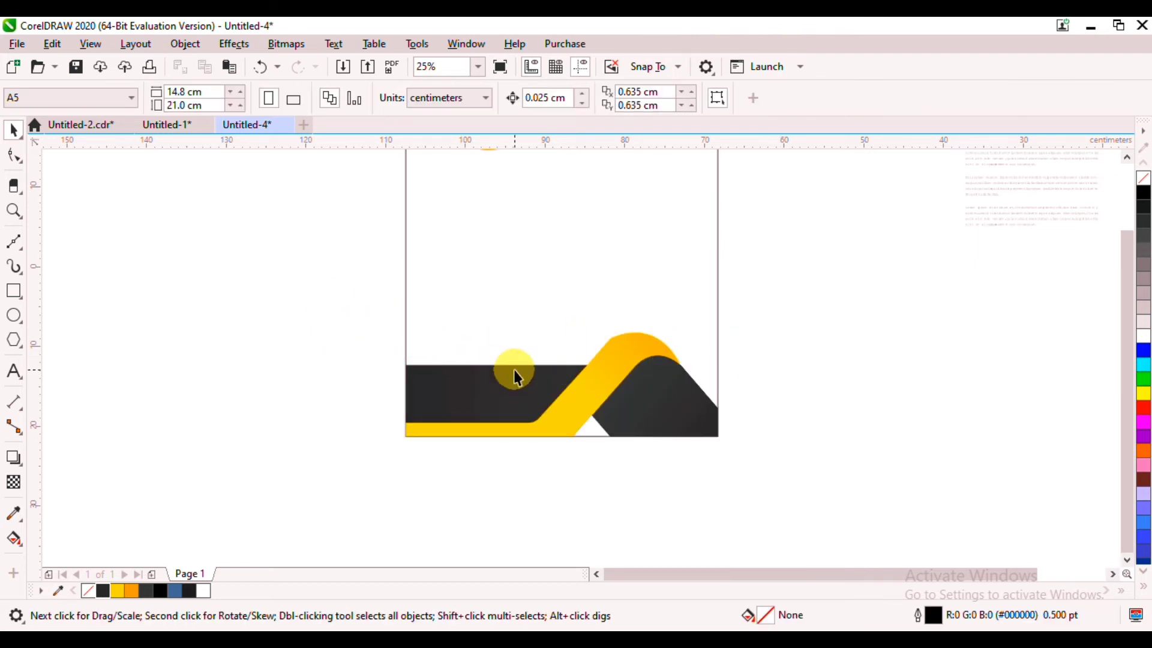
{"action": "left_click", "coordinate": [514, 370]}
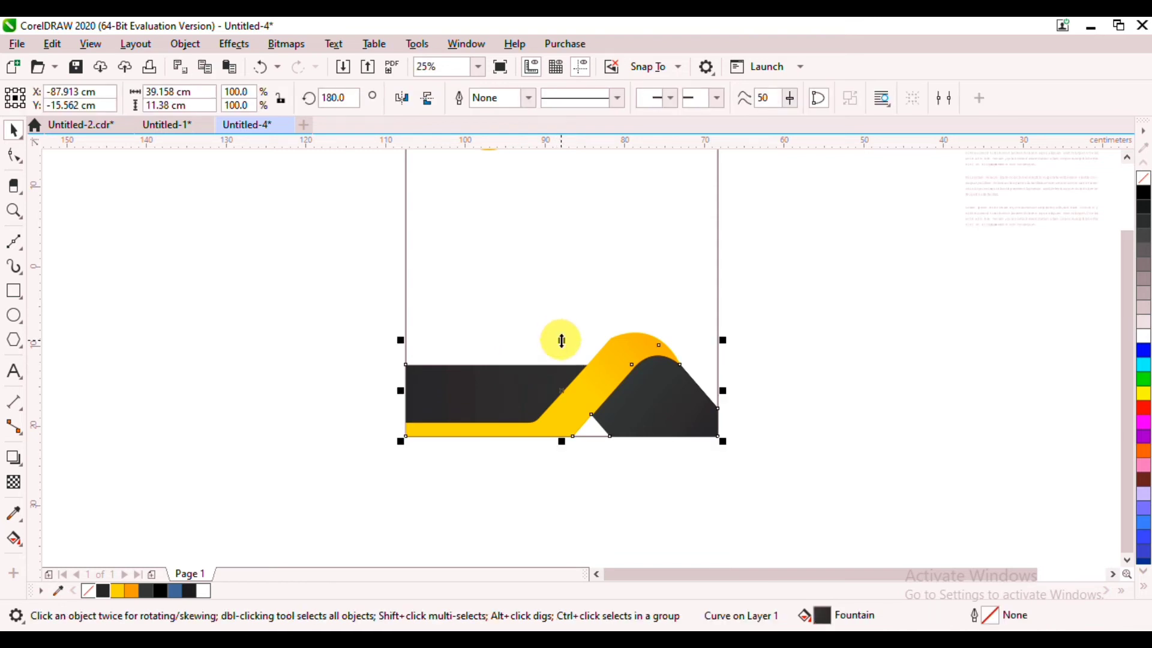
{"action": "left_click_drag", "start_coordinate": [561, 341], "coordinate": [560, 375]}
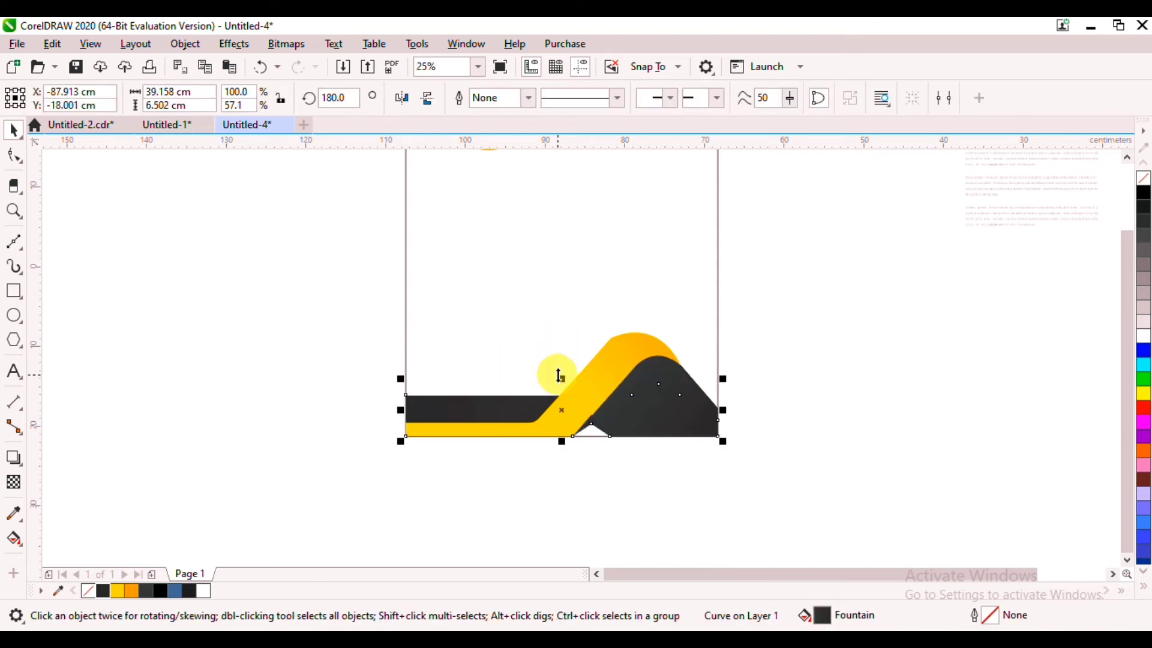
{"action": "key", "text": "ctrl+z"}
Squash all the footer shapes together to about 7 cm high, keeping their bottom edge on the page edge
{"action": "left_click_drag", "start_coordinate": [315, 292], "coordinate": [785, 412]}
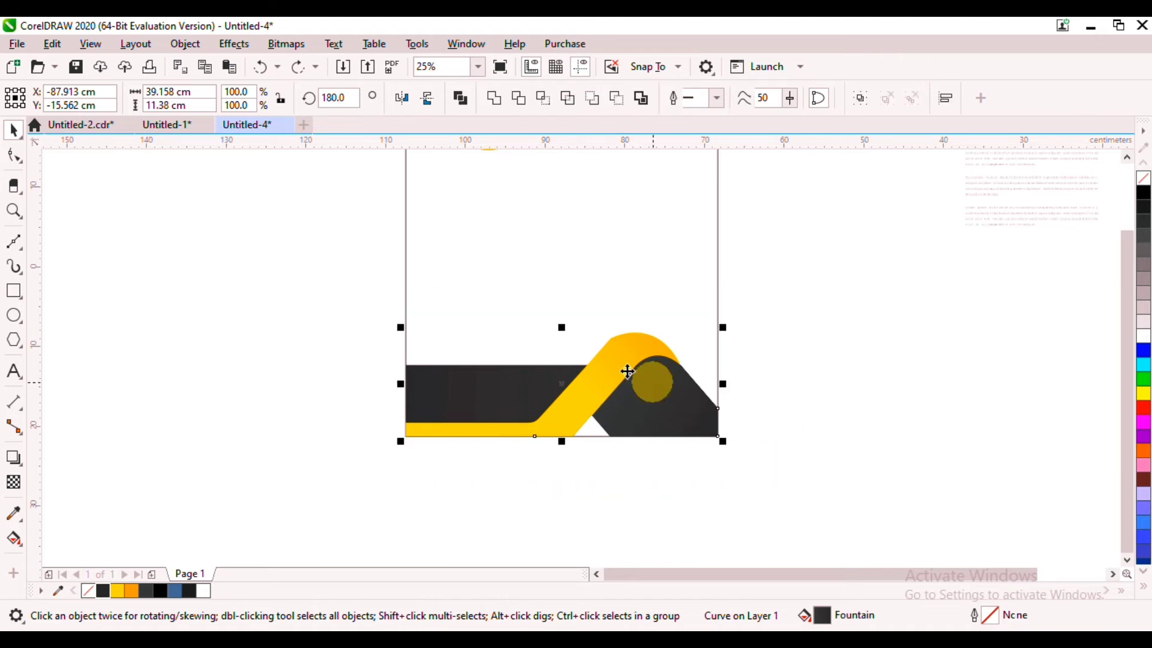
{"action": "left_click", "coordinate": [564, 325]}
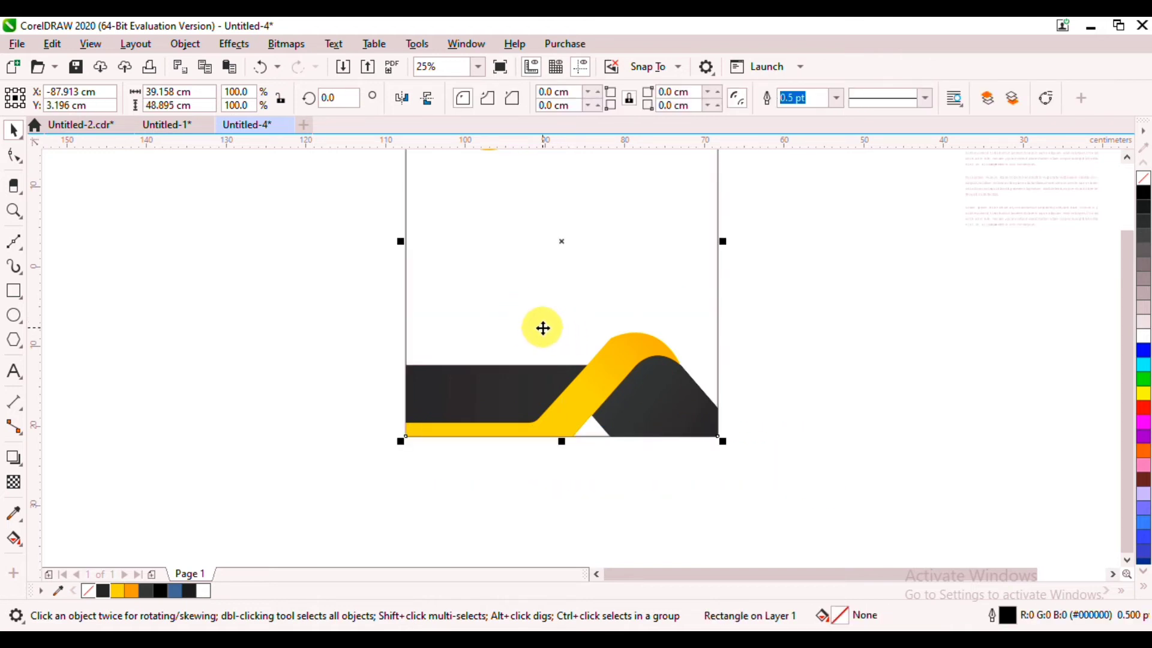
{"action": "left_click_drag", "start_coordinate": [358, 303], "coordinate": [822, 447]}
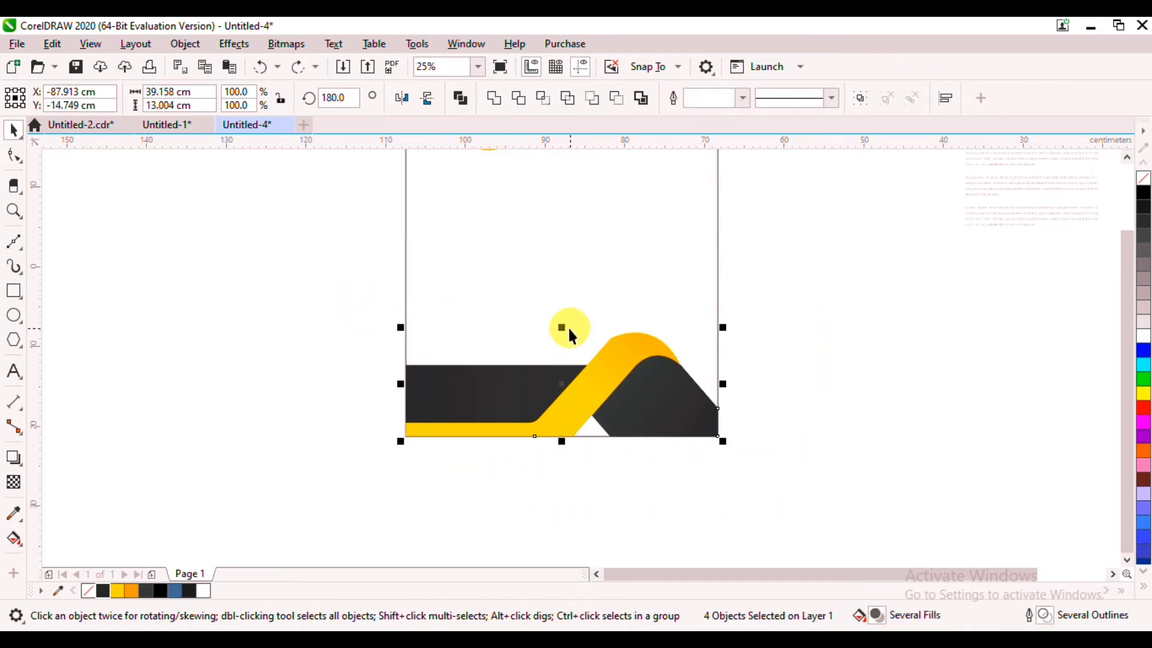
{"action": "left_click_drag", "start_coordinate": [563, 329], "coordinate": [562, 378]}
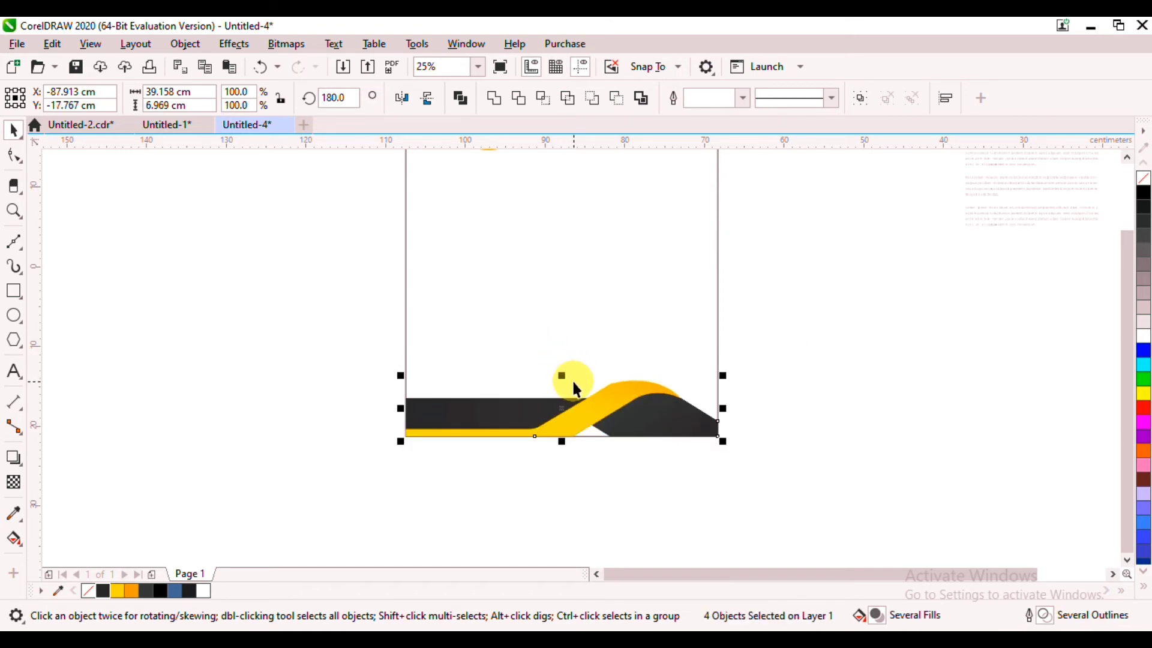
With the Shape tool, shift the footer's diagonal band and peak nodes towards the page's right edge
{"action": "key", "text": "F10"}
{"action": "left_click_drag", "start_coordinate": [534, 337], "coordinate": [699, 476]}
{"action": "left_click_drag", "start_coordinate": [531, 353], "coordinate": [687, 454]}
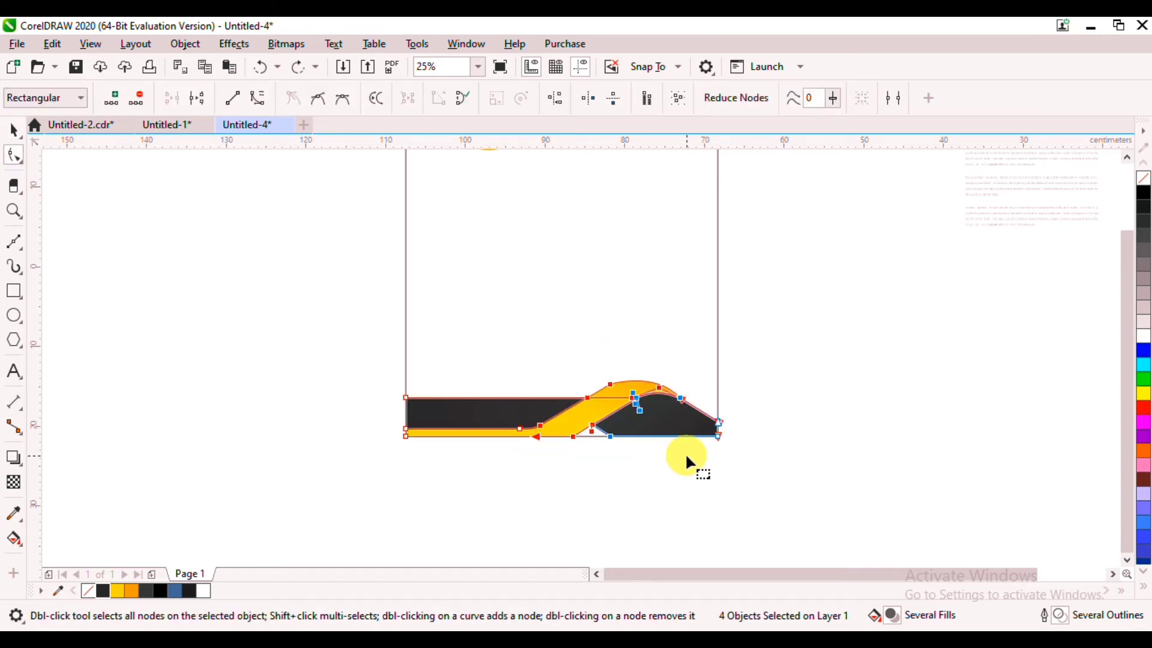
{"action": "left_click_drag", "start_coordinate": [760, 457], "coordinate": [780, 464]}
{"action": "key", "text": "ctrl+z"}
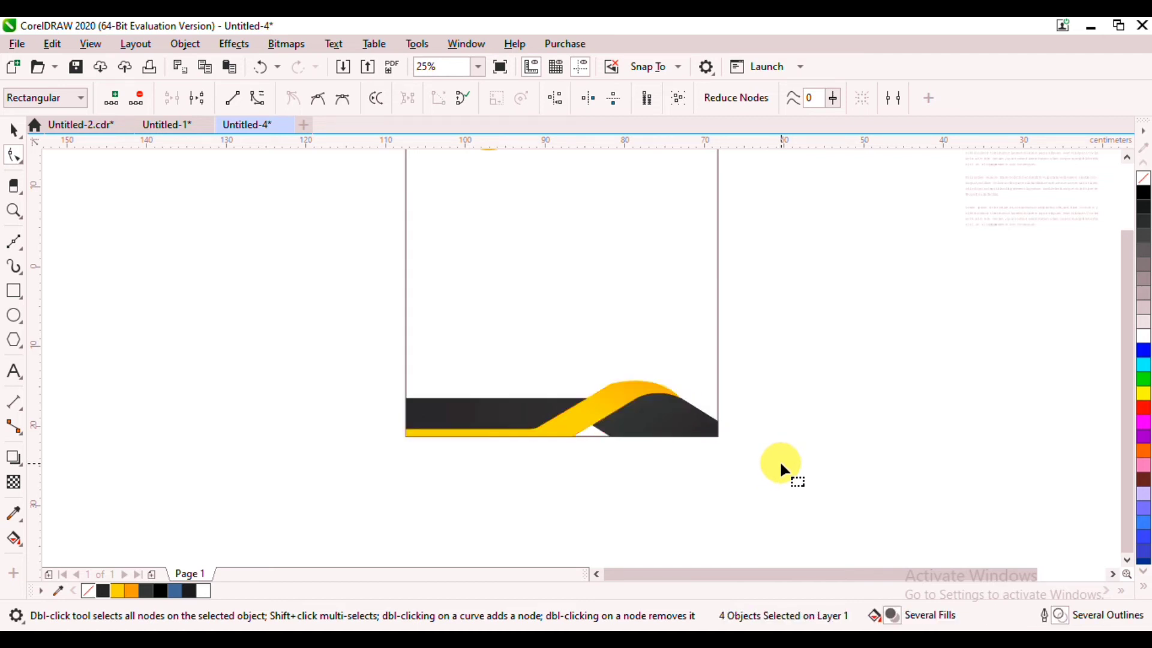
{"action": "left_click_drag", "start_coordinate": [522, 345], "coordinate": [667, 463]}
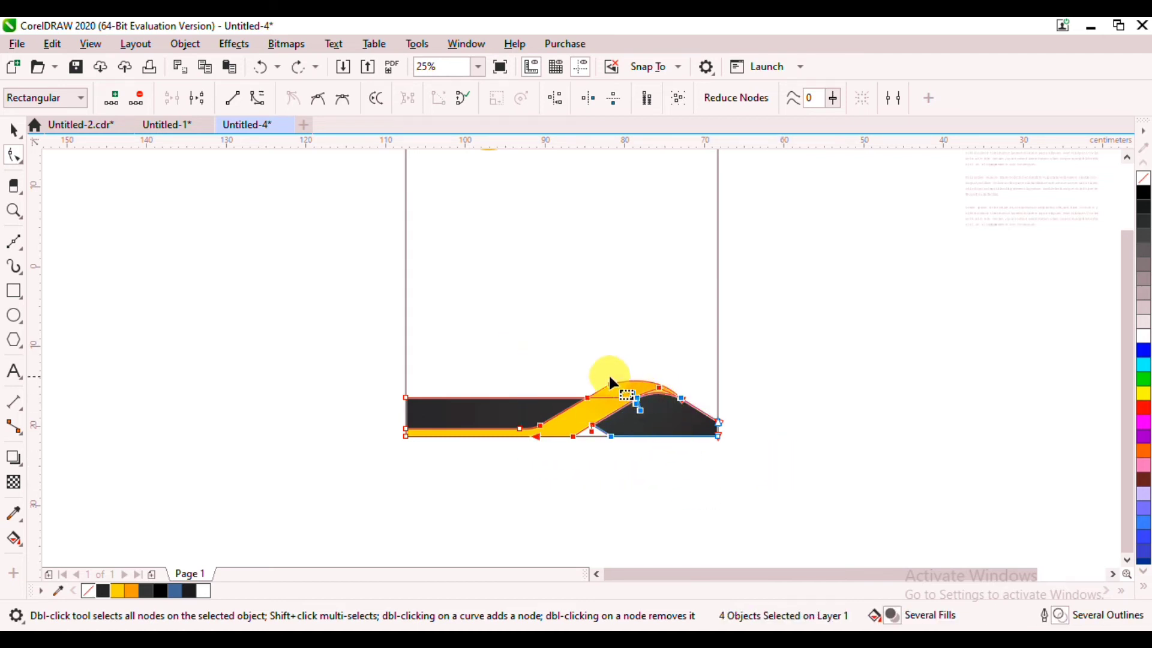
{"action": "left_click_drag", "start_coordinate": [609, 386], "coordinate": [638, 386]}
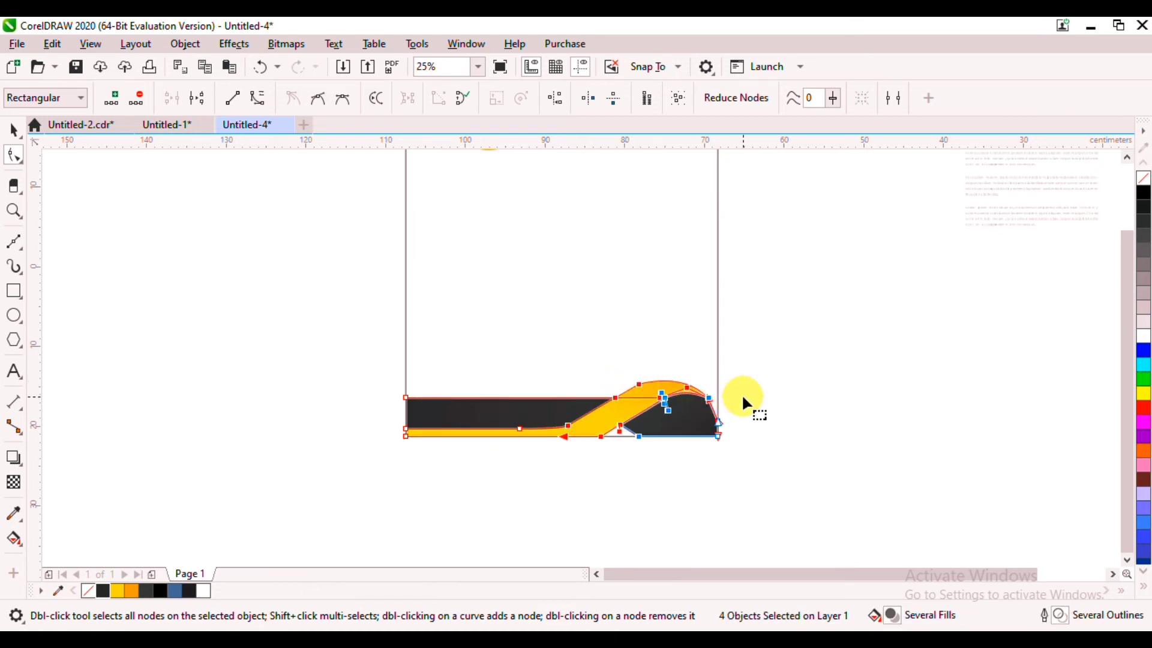
{"action": "left_click", "coordinate": [13, 130]}
{"action": "left_click", "coordinate": [461, 316]}
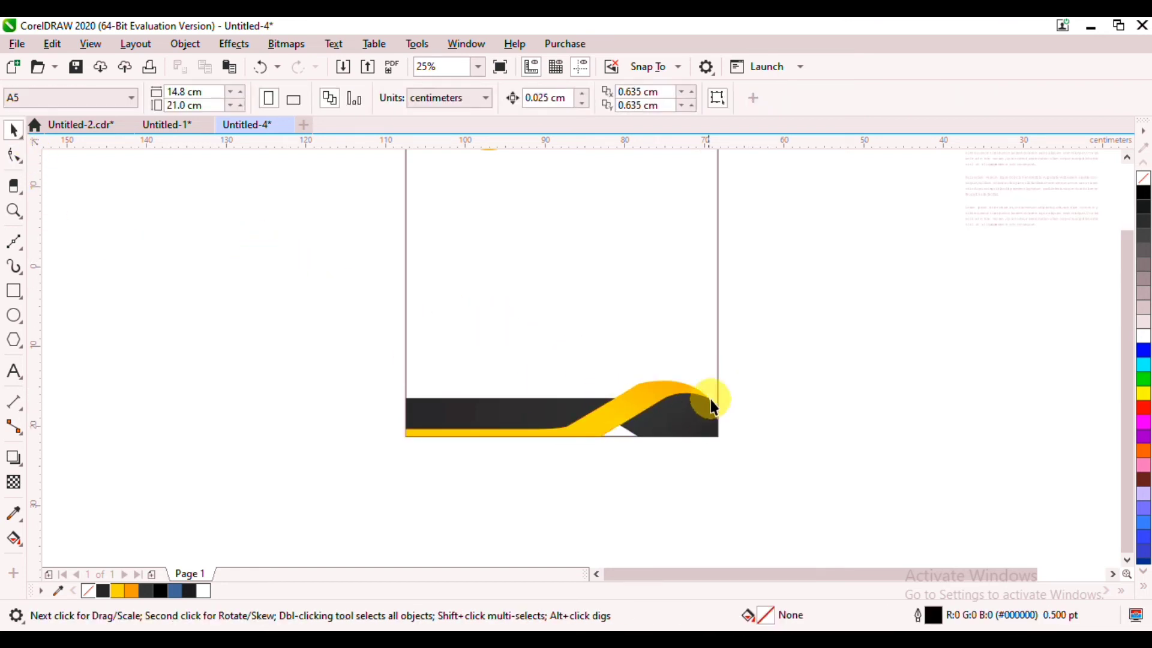
Move the tip nodes of the footer's yellow band and dark peak back left, giving the peak a gentler outer slope
{"action": "left_click_drag", "start_coordinate": [776, 354], "coordinate": [558, 459]}
{"action": "scroll", "coordinate": [694, 405], "scroll_direction": "up", "scroll_amount": 2}
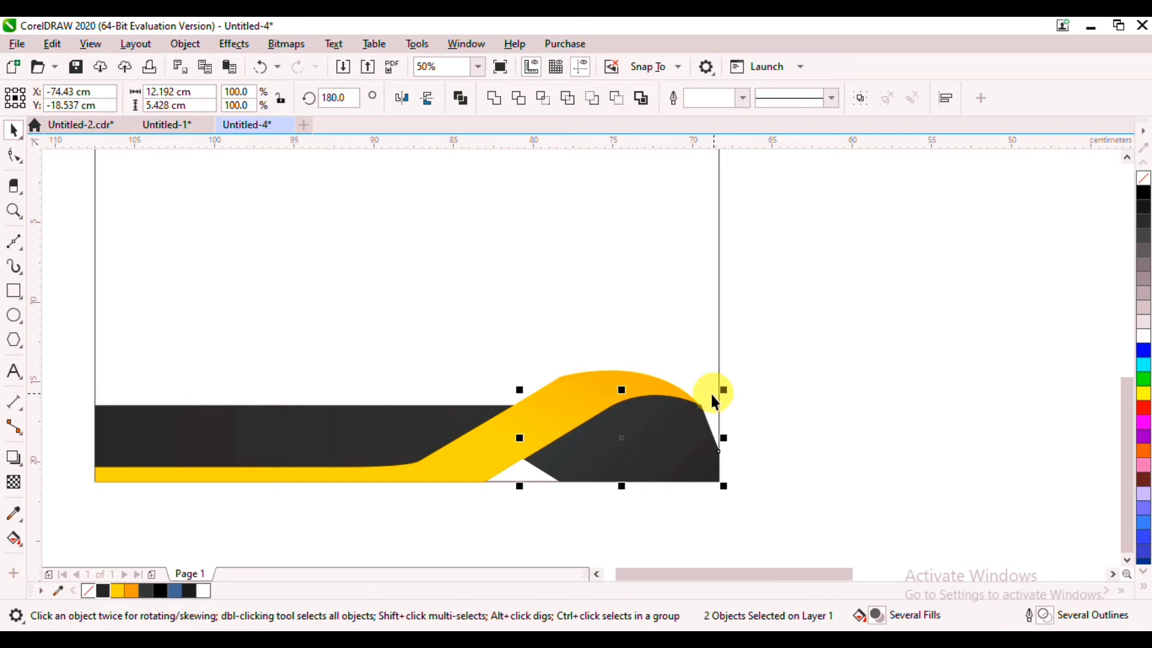
{"action": "left_click", "coordinate": [658, 384]}
{"action": "key", "text": "F10"}
{"action": "left_click", "coordinate": [698, 434], "text": "shift"}
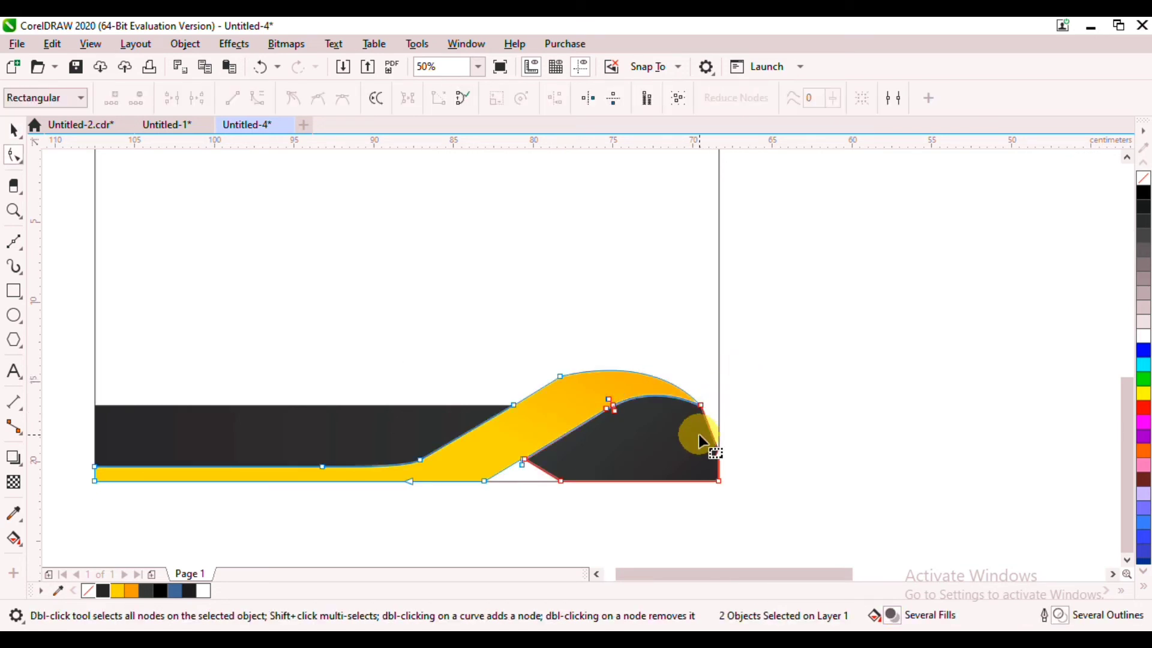
{"action": "left_click_drag", "start_coordinate": [726, 377], "coordinate": [620, 383]}
{"action": "left_click", "coordinate": [699, 411]}
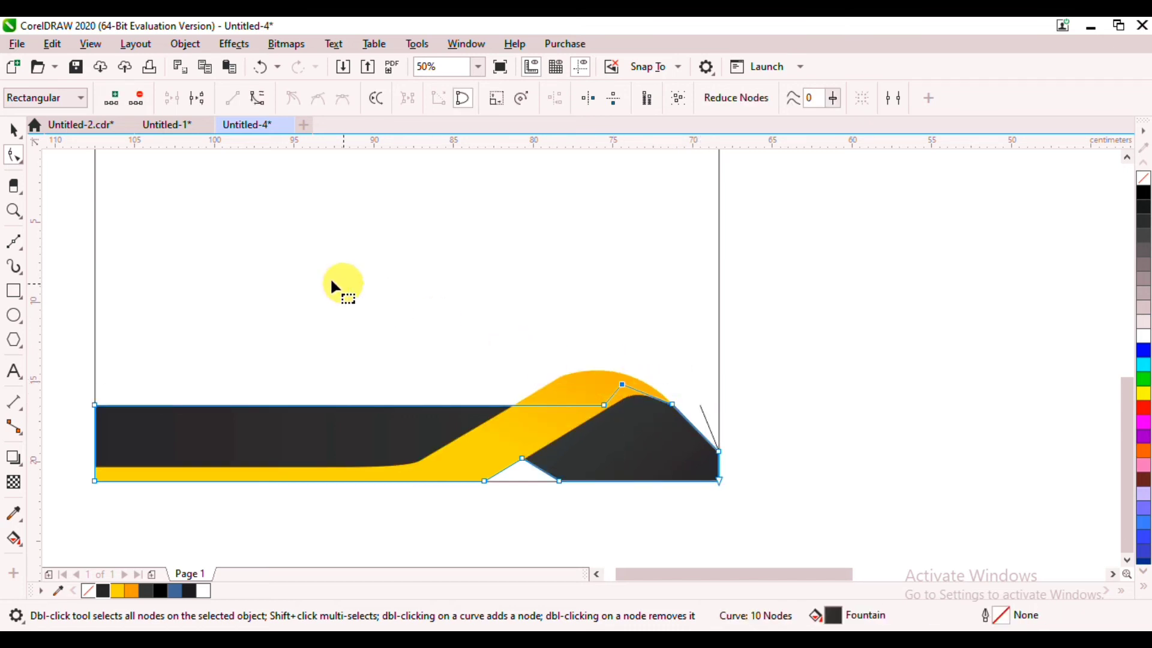
Delete the leftover thin line beside the footer peak's outer slope
{"action": "left_click", "coordinate": [13, 130]}
{"action": "left_click", "coordinate": [703, 413]}
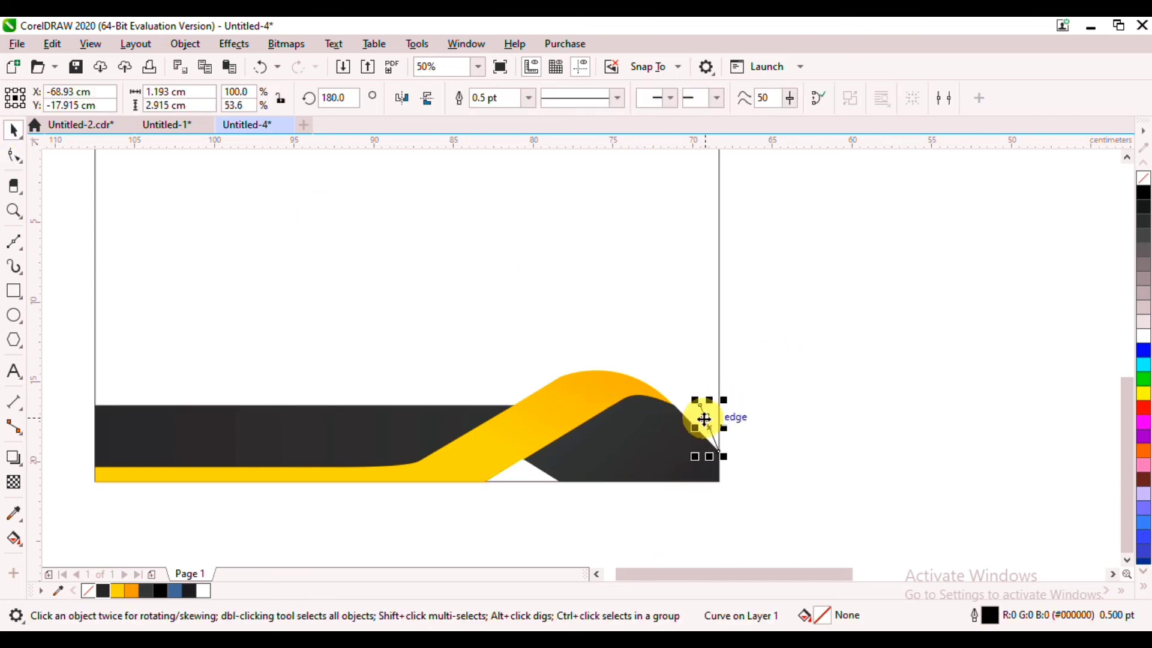
{"action": "key", "text": "Escape"}
{"action": "scroll", "coordinate": [624, 393], "scroll_direction": "down", "scroll_amount": 1}
{"action": "left_click", "coordinate": [623, 390]}
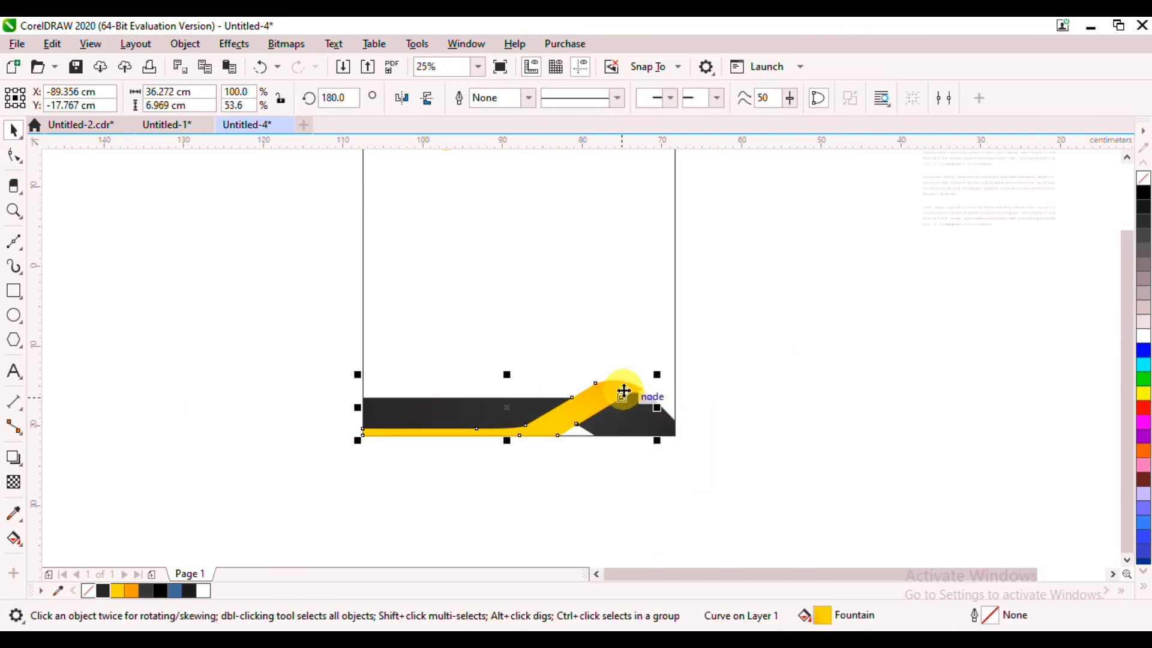
{"action": "scroll", "coordinate": [624, 390], "scroll_direction": "up", "scroll_amount": 1}
{"action": "key", "text": "Escape"}
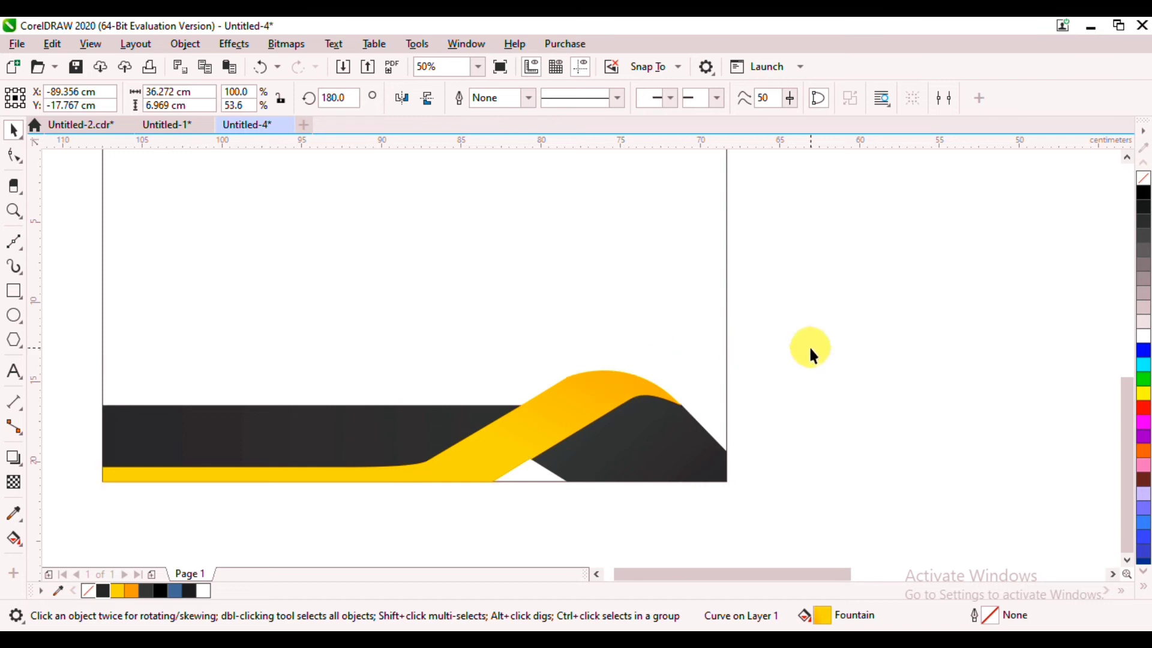
Move the contact details group onto the letterhead below the header and enlarge it to 295%
{"action": "scroll", "coordinate": [786, 369], "scroll_direction": "down", "scroll_amount": 2}
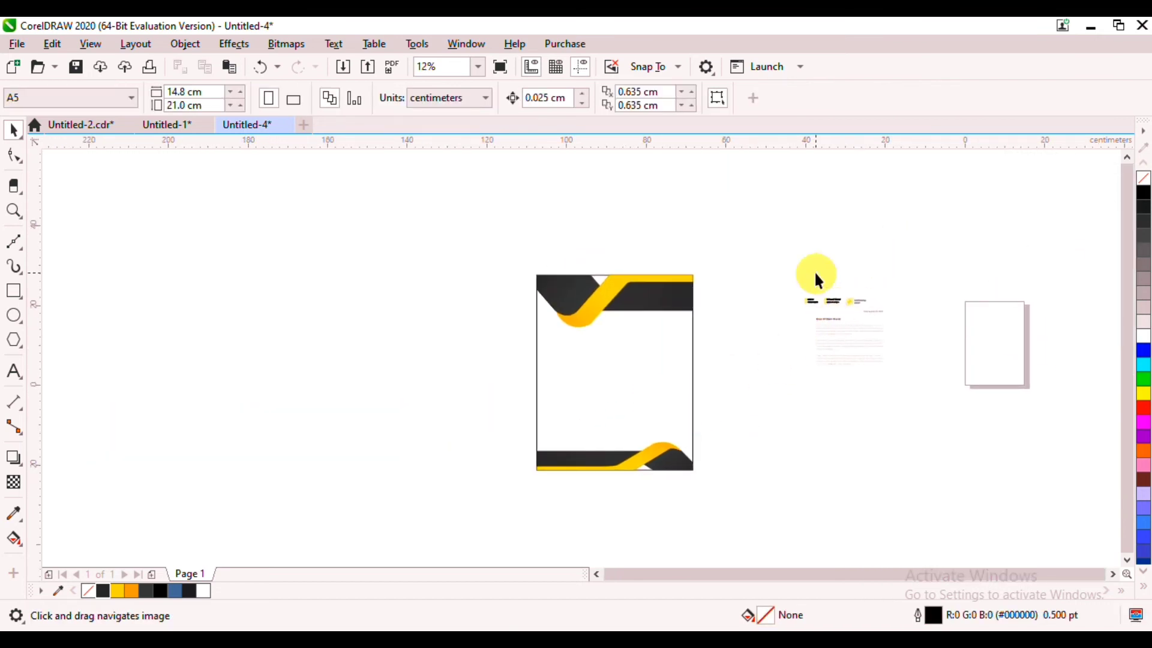
{"action": "scroll", "coordinate": [828, 304], "scroll_direction": "up", "scroll_amount": 1}
{"action": "left_click_drag", "start_coordinate": [865, 317], "coordinate": [503, 277]}
{"action": "left_click_drag", "start_coordinate": [515, 279], "coordinate": [564, 375]}
{"action": "scroll", "coordinate": [494, 362], "scroll_direction": "up", "scroll_amount": 1}
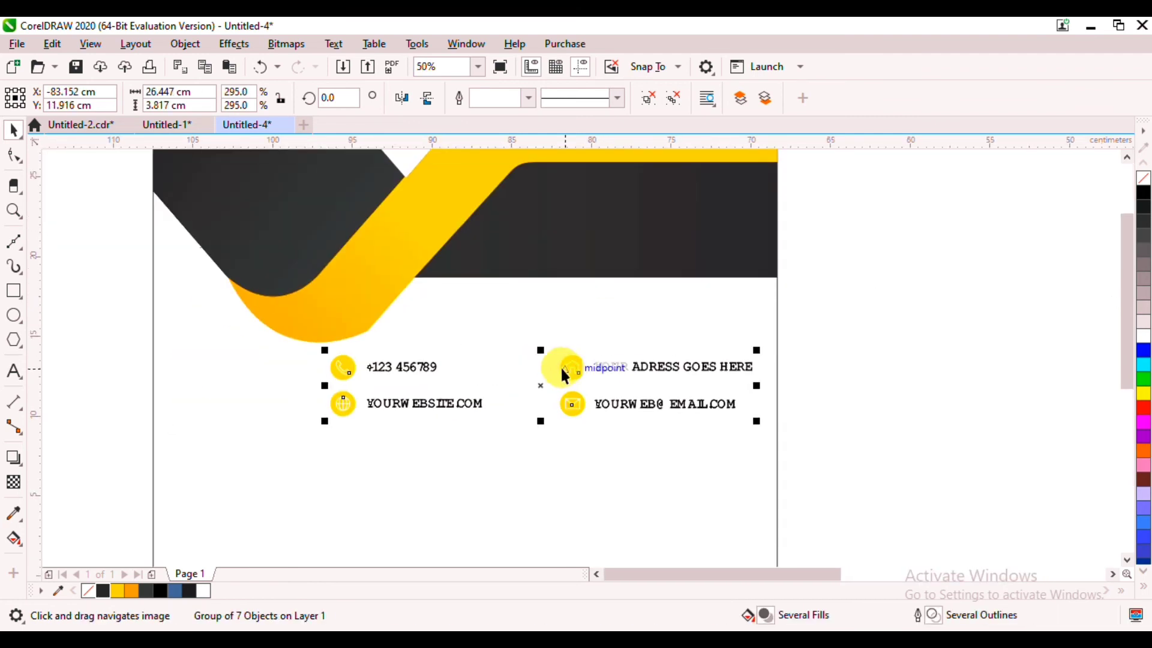
Ungroup the contact details, recolour the address and email lines white, and move that column with its icons closer to the phone column
{"action": "left_click_drag", "start_coordinate": [843, 312], "coordinate": [590, 455]}
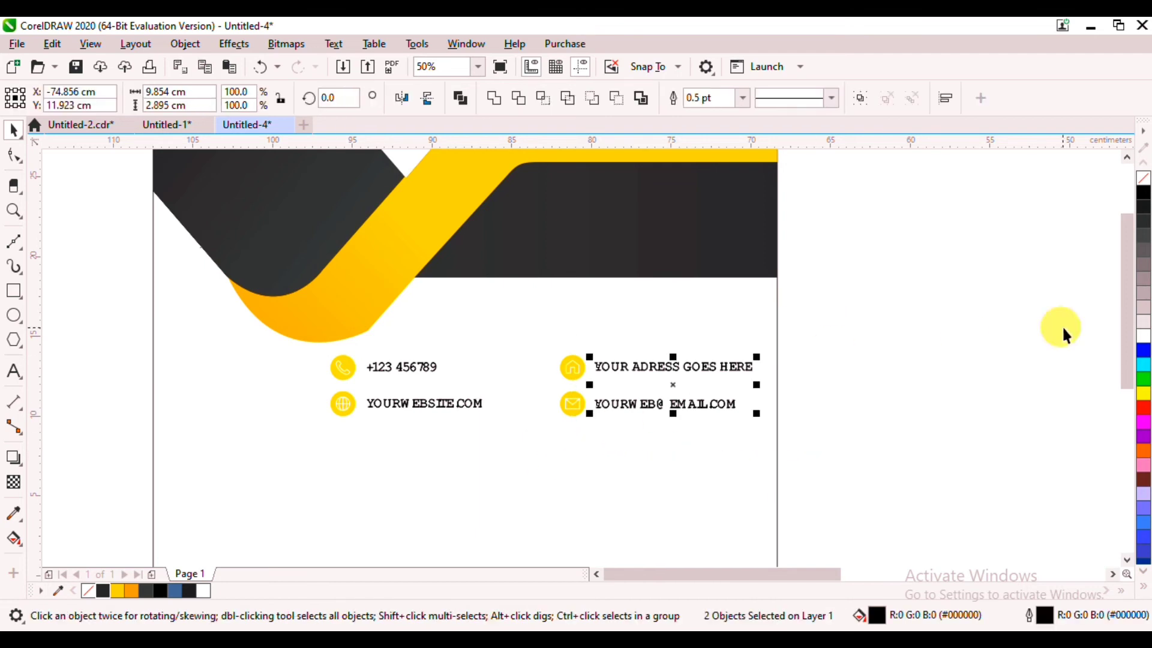
{"action": "left_click", "coordinate": [1145, 342]}
{"action": "left_click_drag", "start_coordinate": [848, 316], "coordinate": [496, 453]}
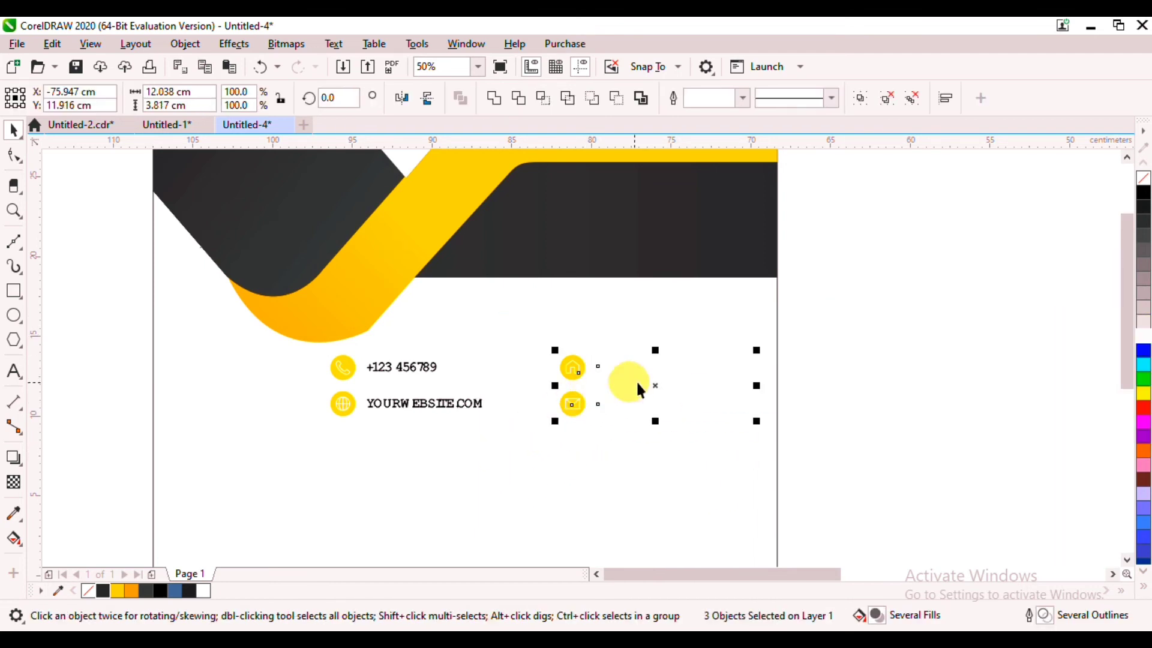
{"action": "left_click_drag", "start_coordinate": [653, 385], "coordinate": [608, 387]}
Recolour the phone and website lines white and group all the contact details together
{"action": "left_click", "coordinate": [375, 364]}
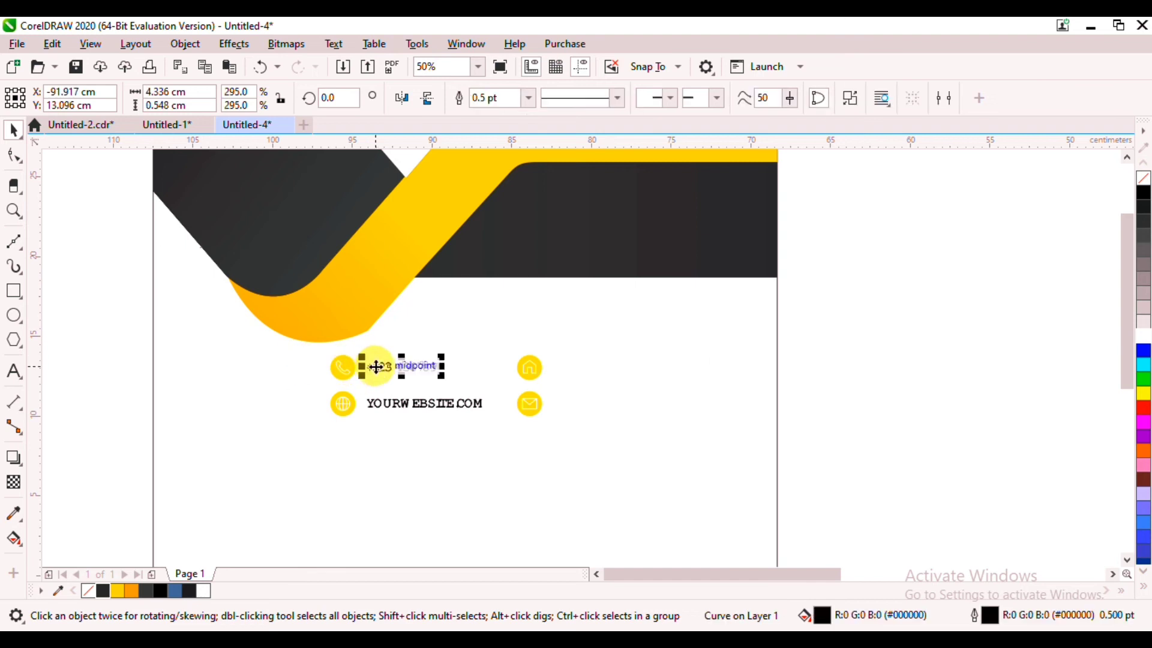
{"action": "left_click", "coordinate": [398, 410], "text": "shift"}
{"action": "left_click", "coordinate": [1145, 343]}
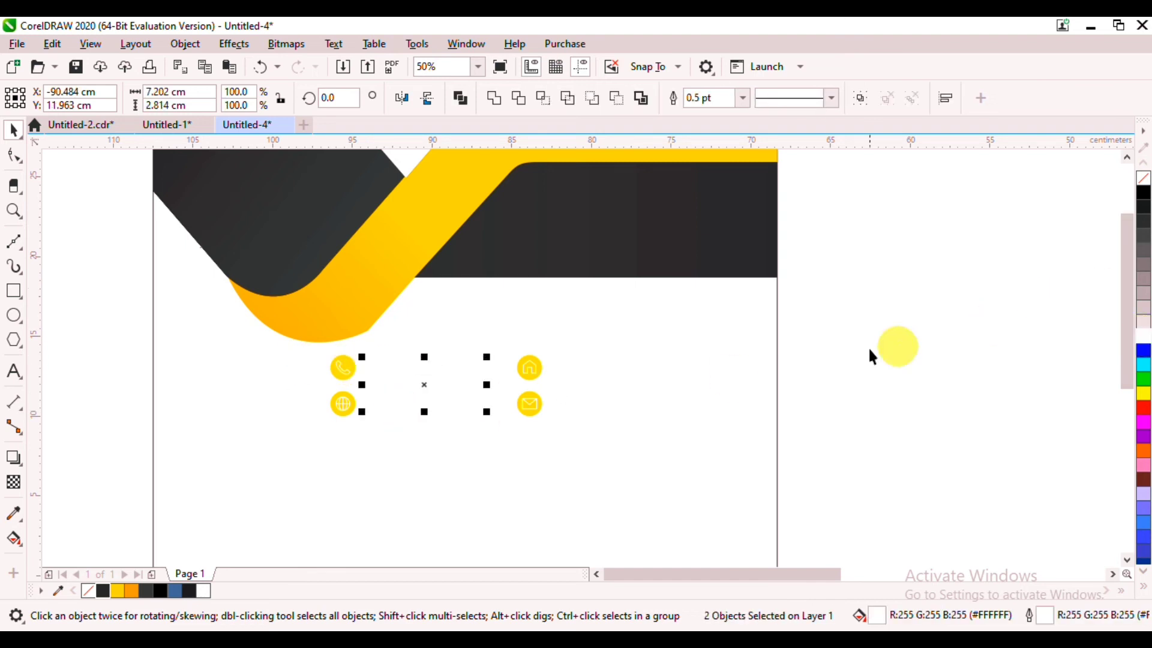
{"action": "left_click_drag", "start_coordinate": [310, 477], "coordinate": [295, 473]}
{"action": "key", "text": "ctrl+g"}
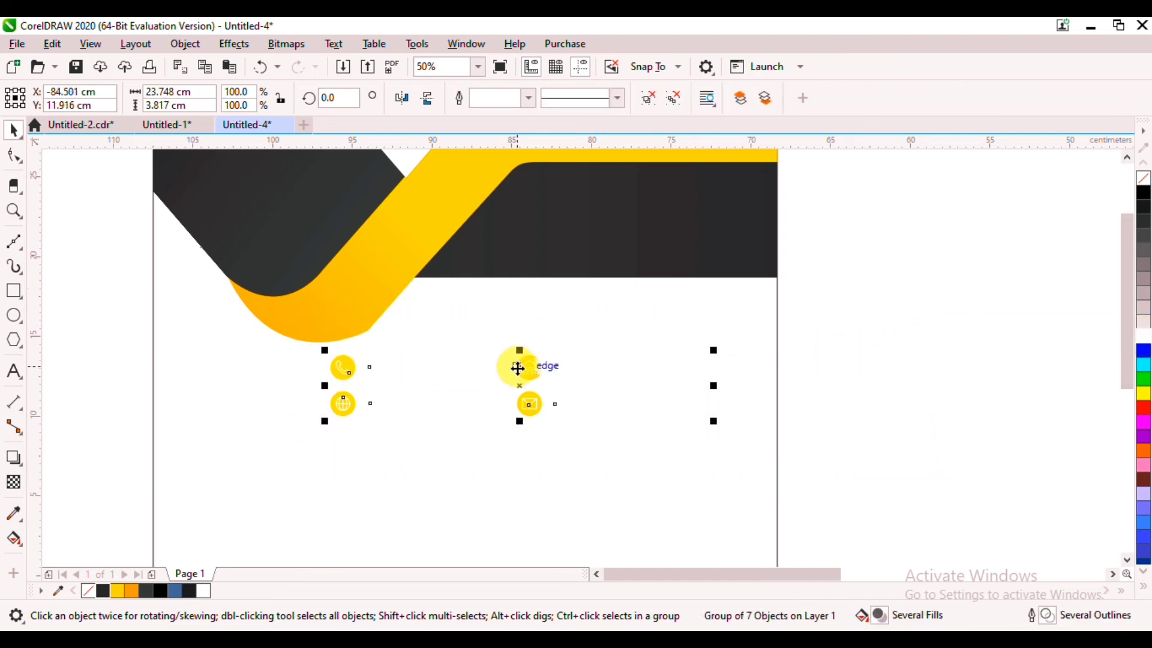
Place the contact group in front of the dark header bar, scale it to 73.1%, and nudge it slightly left
{"action": "mouse_move", "coordinate": [521, 383]}
{"action": "left_mouse_down"}
{"action": "mouse_move", "coordinate": [672, 204]}
{"action": "mouse_move", "coordinate": [690, 210]}
{"action": "mouse_move", "coordinate": [629, 216]}
{"action": "left_mouse_up"}
{"action": "scroll", "coordinate": [628, 240], "scroll_direction": "up", "scroll_amount": 2}
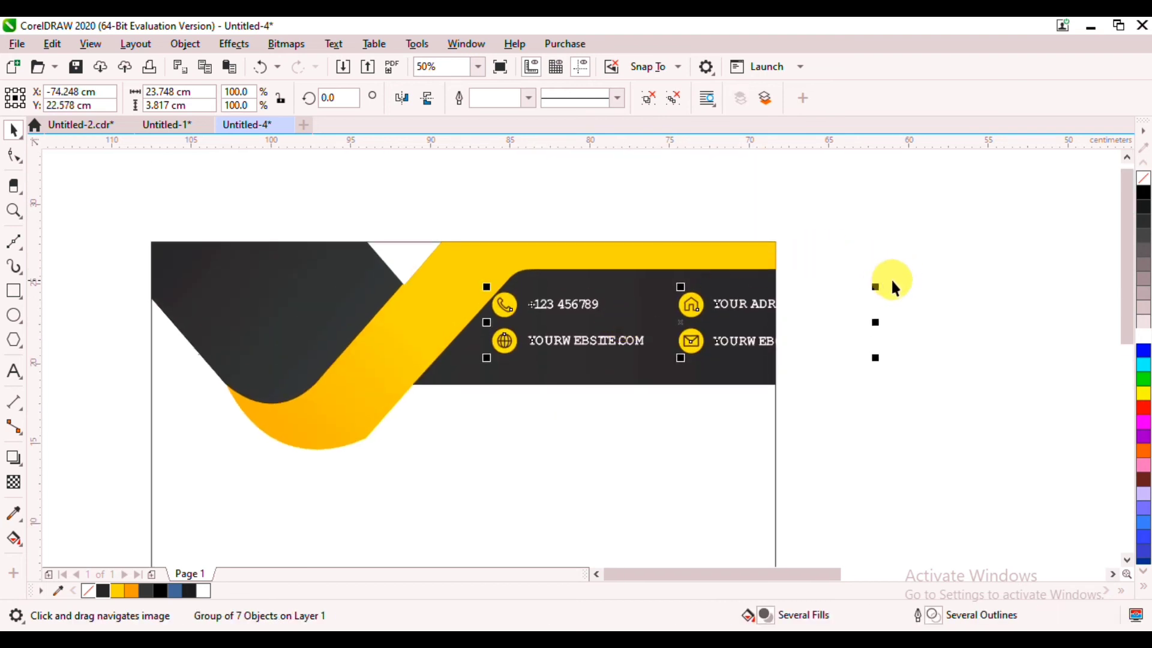
{"action": "left_click_drag", "start_coordinate": [873, 288], "coordinate": [773, 303]}
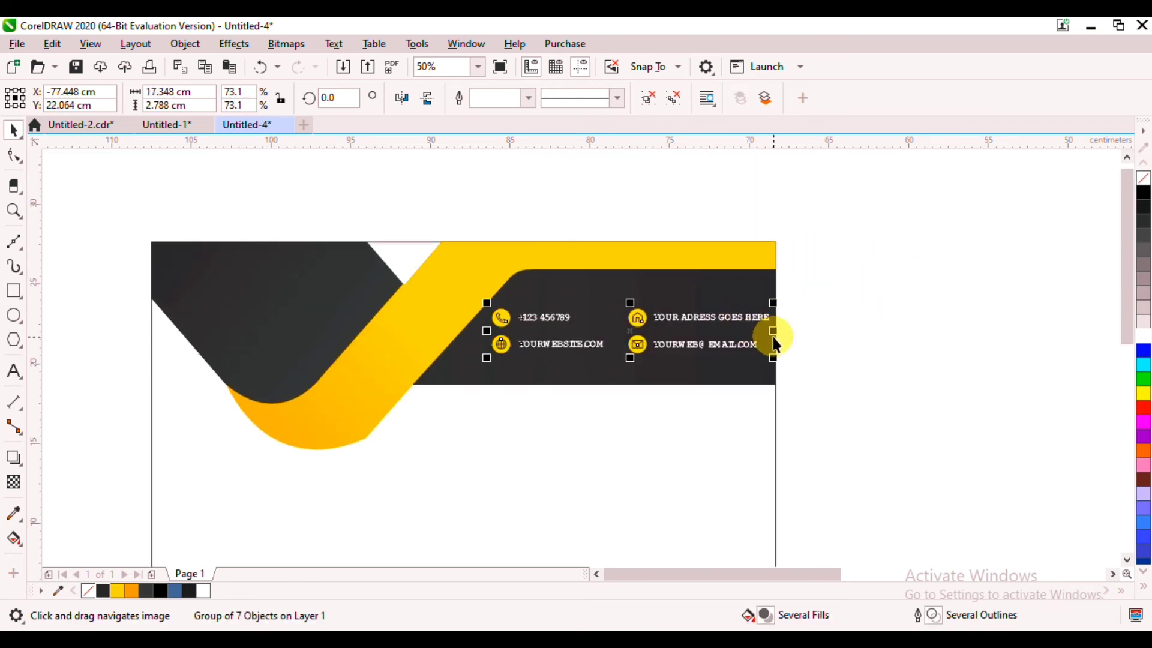
{"action": "key", "text": "Left"}
{"action": "key", "text": "Left"}
{"action": "left_click", "coordinate": [842, 301]}
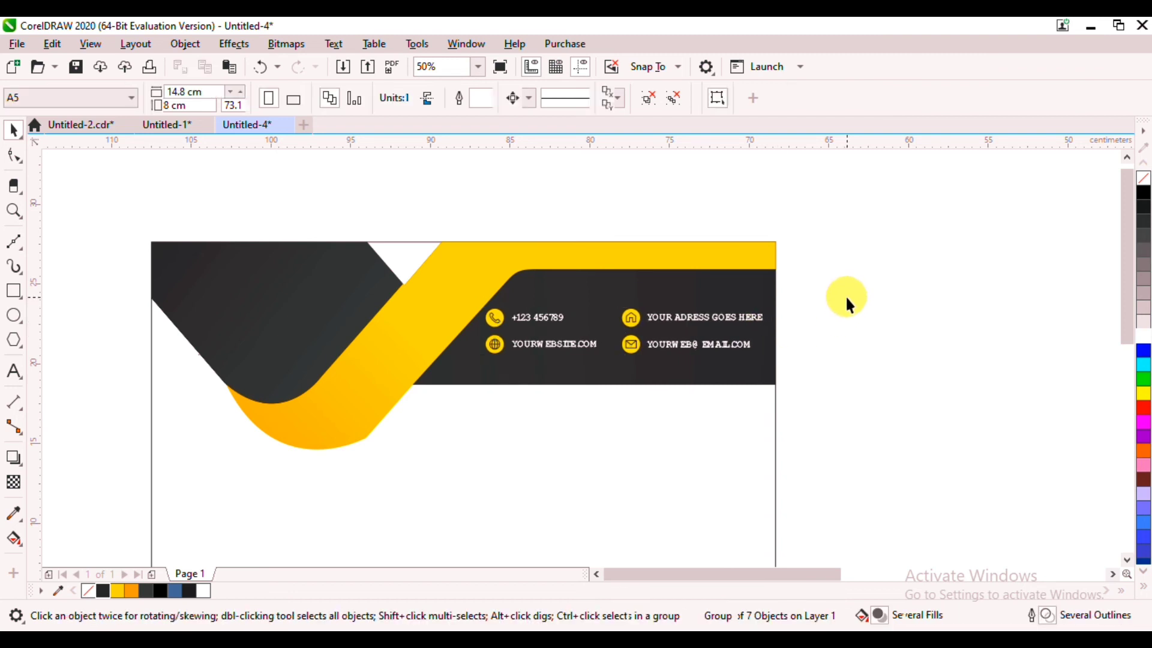
Move the company logo onto the dark grey shape of the letterhead's header
{"action": "scroll", "coordinate": [727, 323], "scroll_direction": "down", "scroll_amount": 1}
{"action": "left_click_drag", "start_coordinate": [729, 319], "coordinate": [594, 318]}
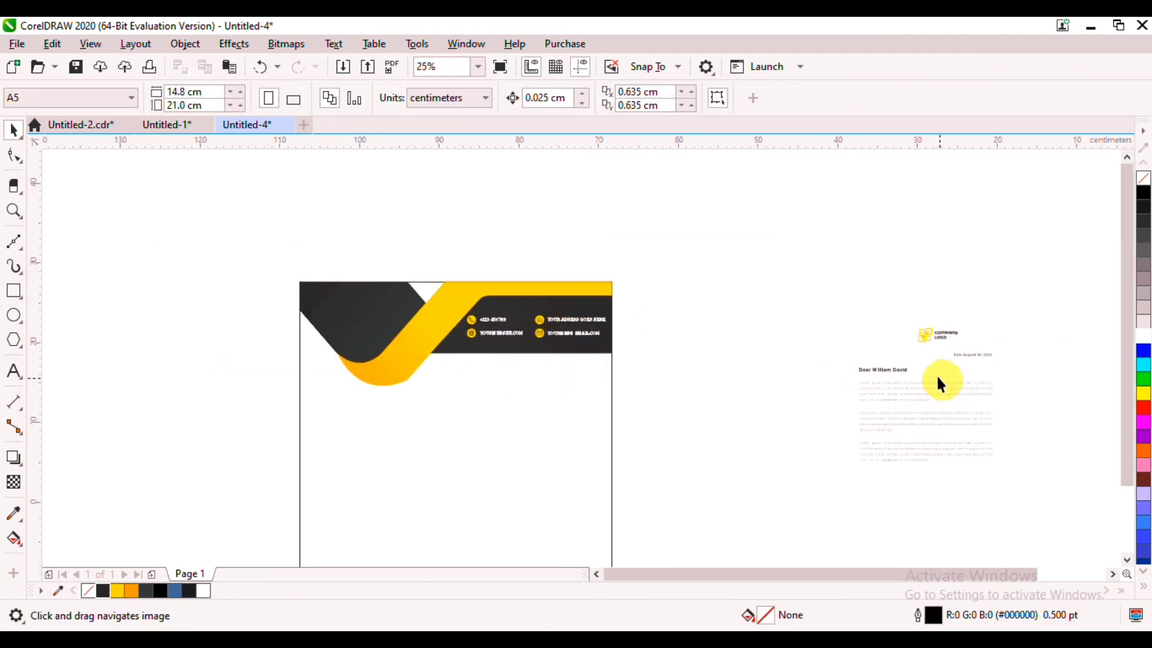
{"action": "left_click_drag", "start_coordinate": [937, 333], "coordinate": [381, 307]}
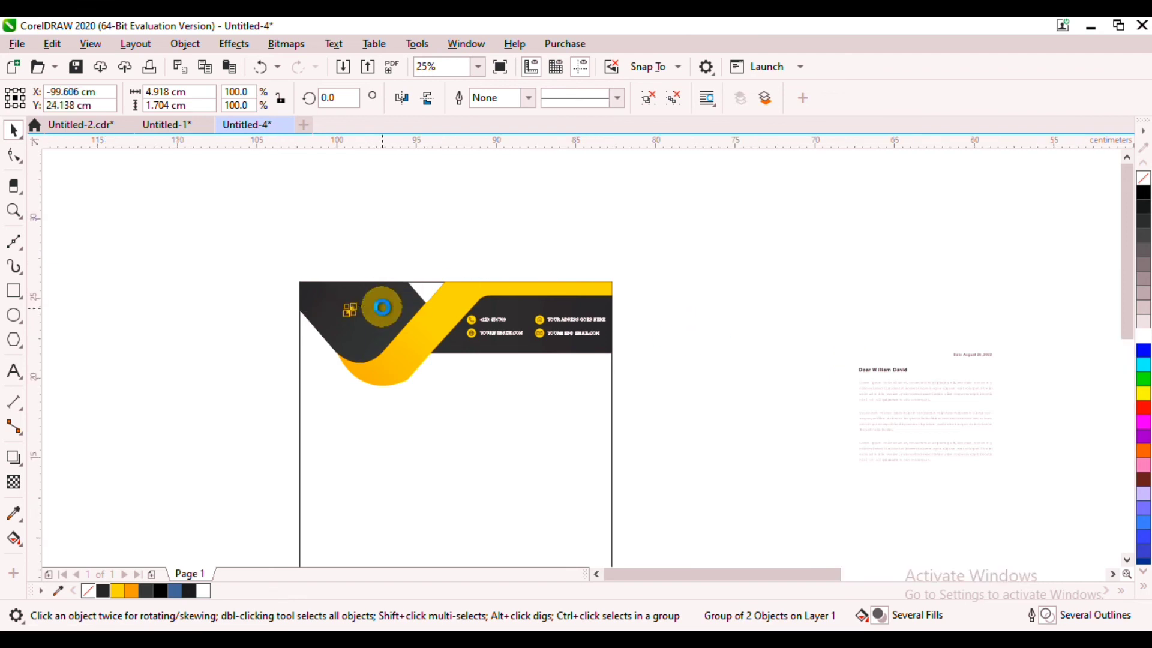
{"action": "scroll", "coordinate": [381, 308], "scroll_direction": "up", "scroll_amount": 1}
{"action": "left_click_drag", "start_coordinate": [311, 358], "coordinate": [316, 358]}
Ungroup the logo and recolour its company name text white
{"action": "left_click", "coordinate": [370, 313]}
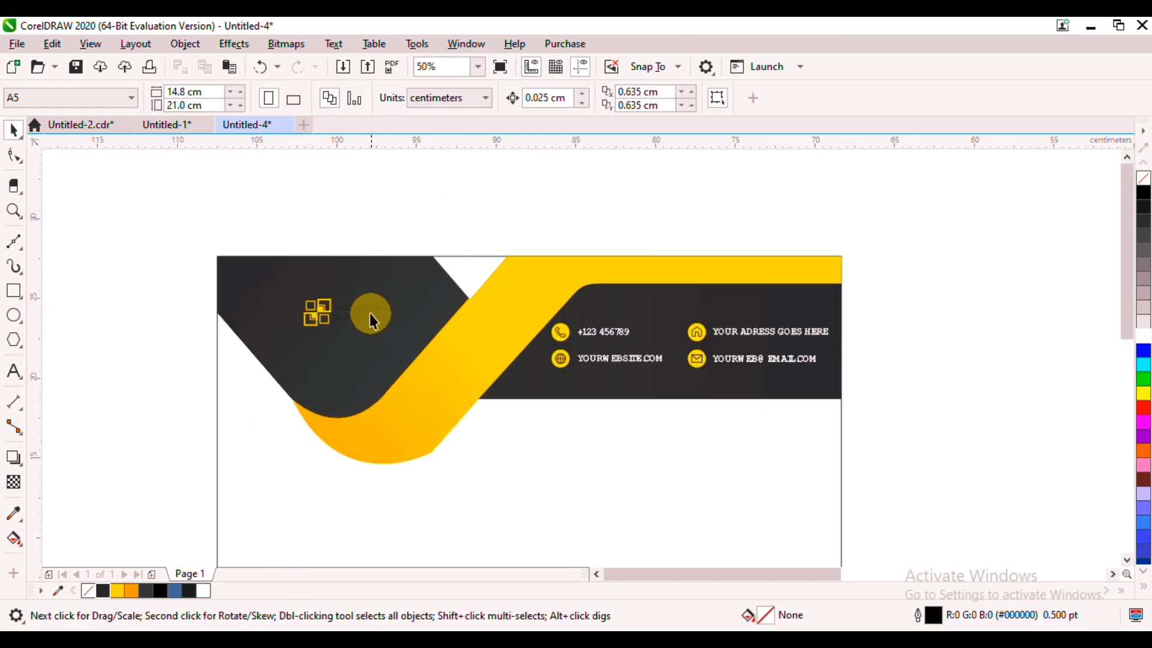
{"action": "key", "text": "ctrl+u"}
{"action": "left_click_drag", "start_coordinate": [437, 232], "coordinate": [330, 352]}
{"action": "left_click", "coordinate": [1138, 333]}
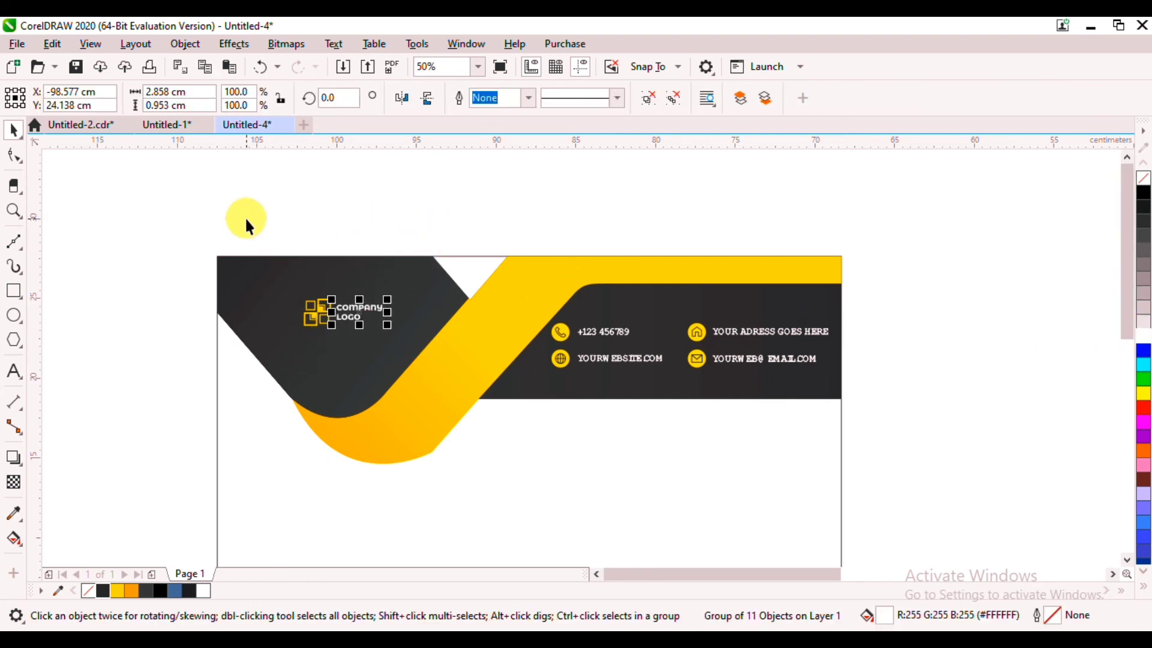
Enlarge the whole logo to about 9.2 cm wide and position it within the dark grey header shape
{"action": "left_click_drag", "start_coordinate": [245, 217], "coordinate": [458, 259]}
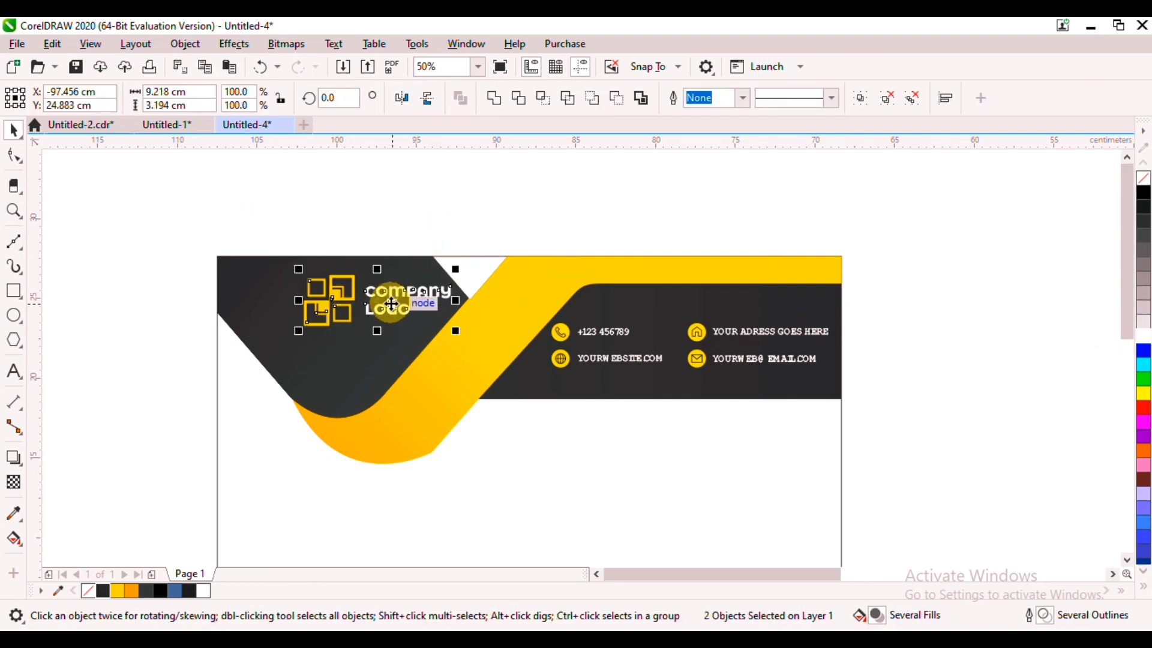
{"action": "left_click_drag", "start_coordinate": [402, 305], "coordinate": [354, 321]}
{"action": "left_click", "coordinate": [420, 237]}
{"action": "scroll", "coordinate": [420, 240], "scroll_direction": "down", "scroll_amount": 2}
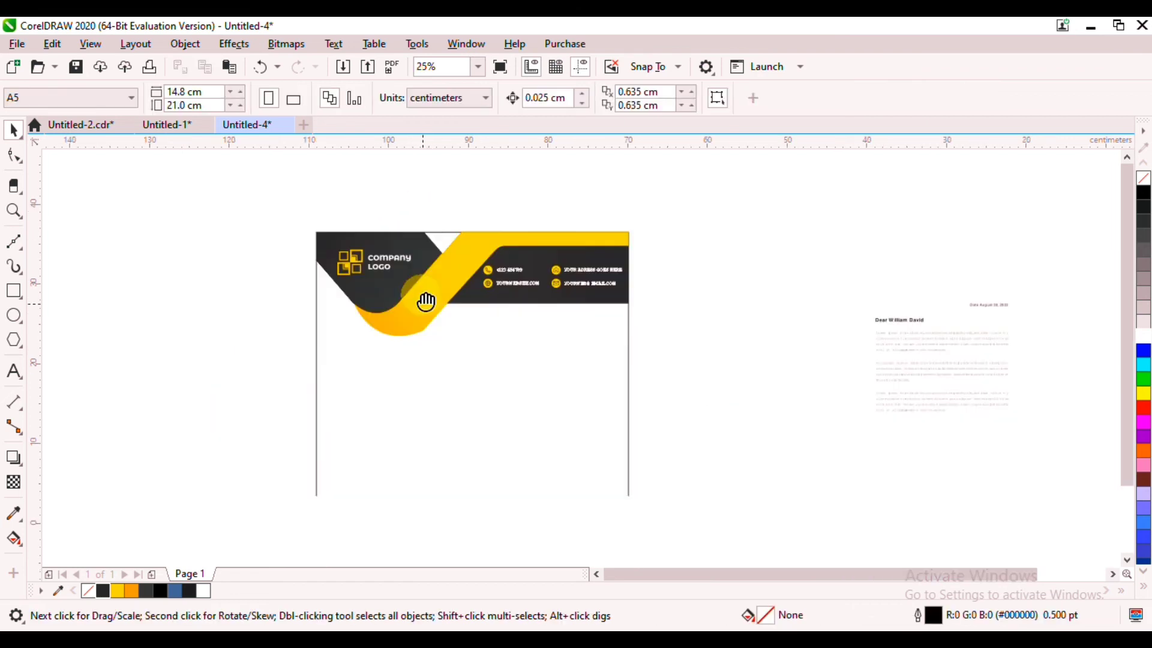
Move the date, salutation and body text onto the letterhead and enlarge them to fill the space between header and footer
{"action": "scroll", "coordinate": [766, 239], "scroll_direction": "down", "scroll_amount": 2}
{"action": "left_click", "coordinate": [977, 288]}
{"action": "left_click_drag", "start_coordinate": [978, 288], "coordinate": [508, 366]}
{"action": "left_click_drag", "start_coordinate": [558, 303], "coordinate": [602, 222]}
{"action": "left_click", "coordinate": [780, 268]}
{"action": "key", "text": "h"}
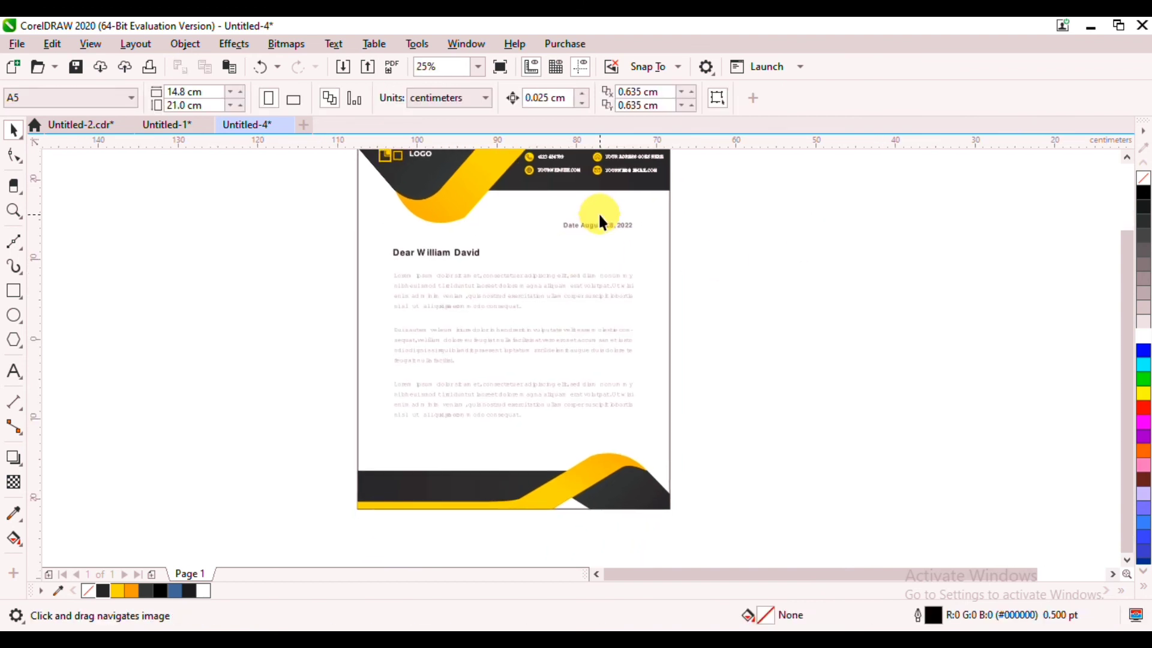
{"action": "left_click_drag", "start_coordinate": [534, 231], "coordinate": [545, 257]}
{"action": "scroll", "coordinate": [367, 194], "scroll_direction": "down", "scroll_amount": 2}
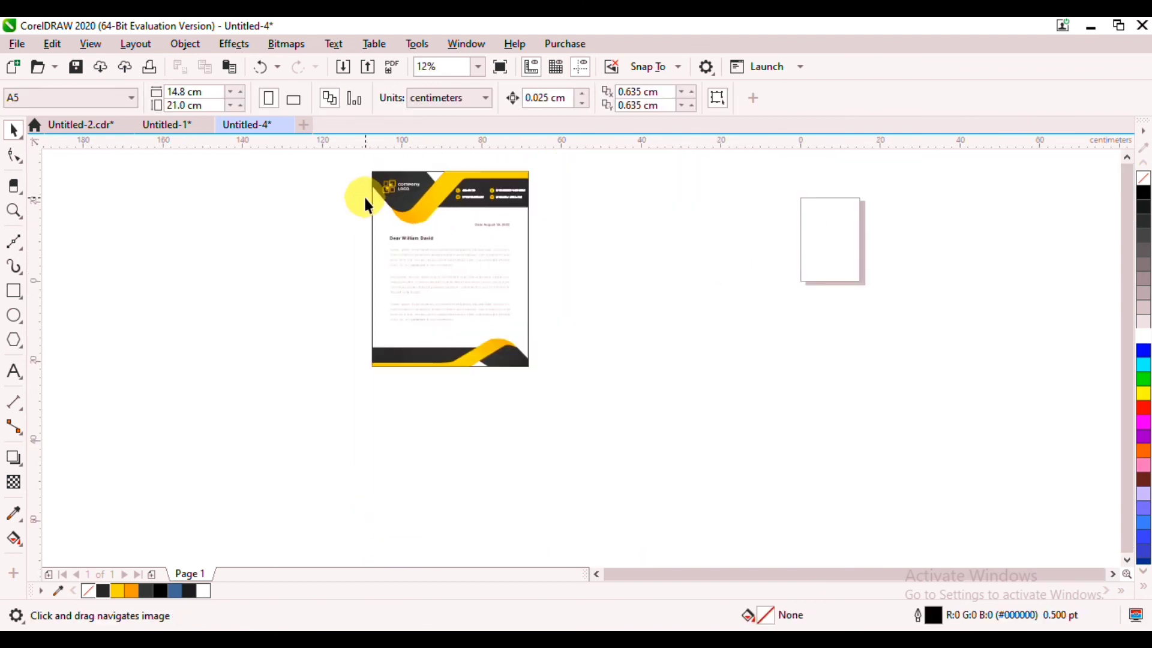
Create a 148.3% enlarged copy of the page rectangle, fill it light grey (#CCCCCC), and send it behind everything
{"action": "left_click_drag", "start_coordinate": [368, 194], "coordinate": [650, 467]}
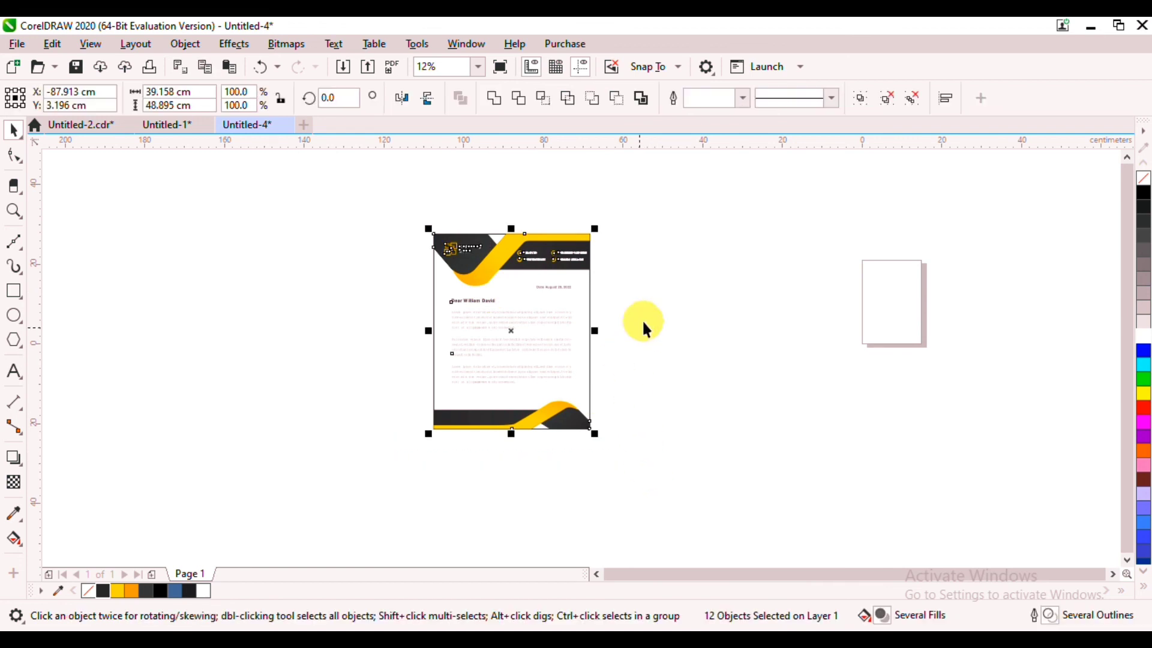
{"action": "left_click", "coordinate": [642, 321]}
{"action": "left_click", "coordinate": [511, 308]}
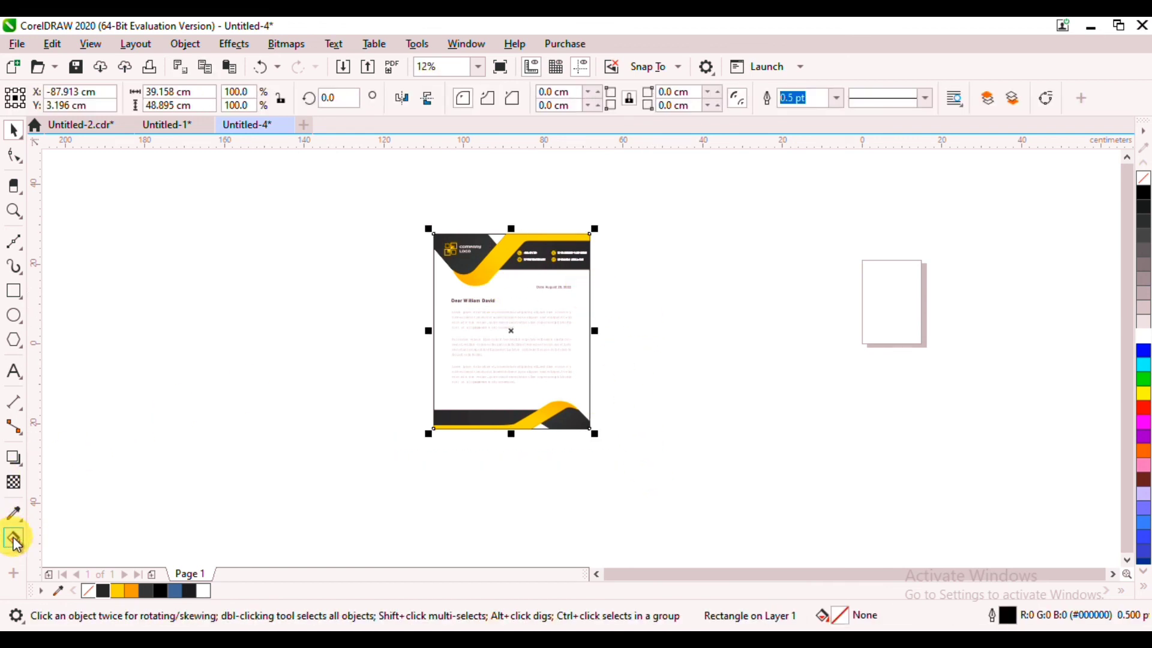
{"action": "left_click_drag", "start_coordinate": [594, 228], "coordinate": [689, 180]}
{"action": "left_click", "coordinate": [1144, 312]}
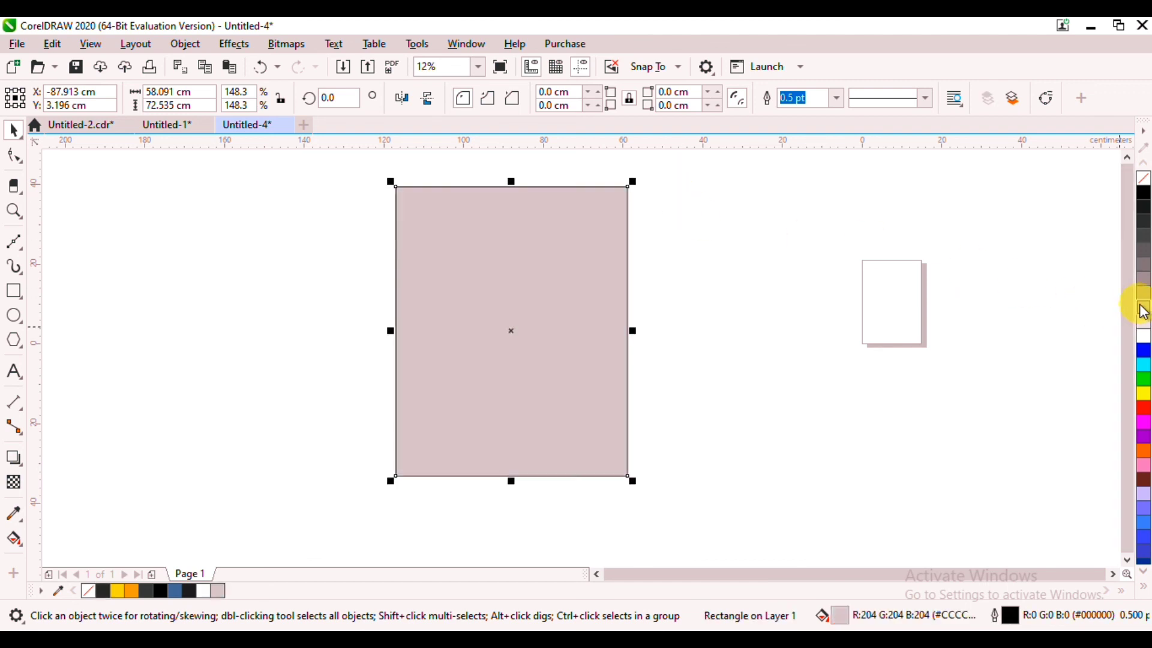
{"action": "key", "text": "shift+Page_Down"}
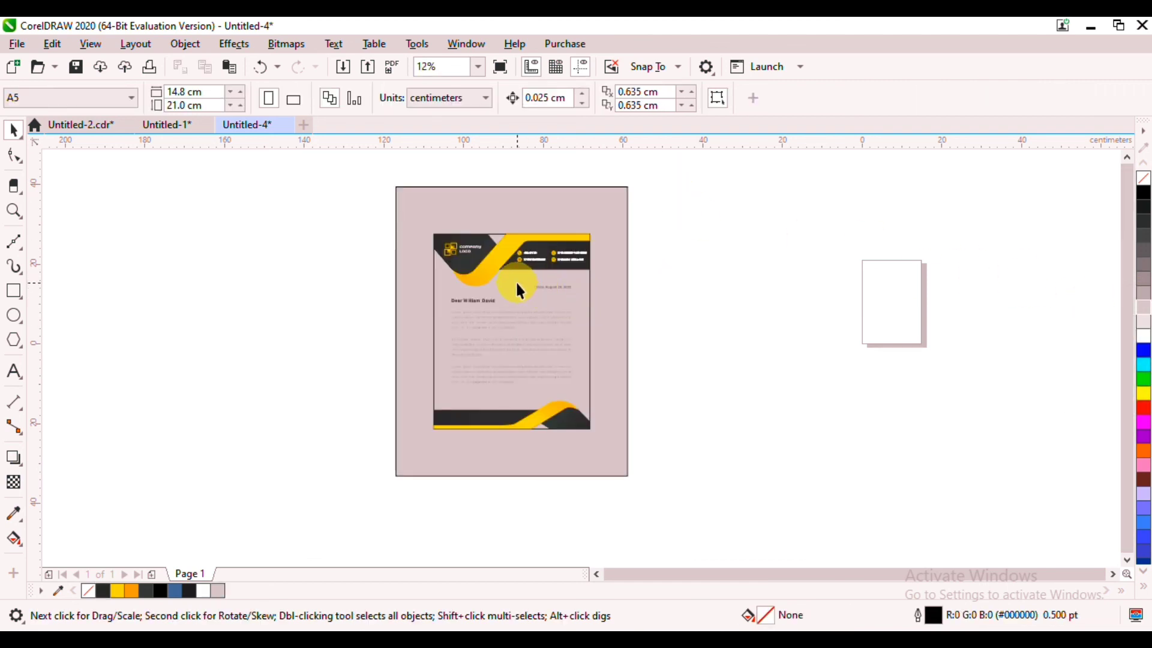
Fill the letterhead's page rectangle white and remove its outline
{"action": "left_click", "coordinate": [516, 282]}
{"action": "left_click", "coordinate": [1144, 337]}
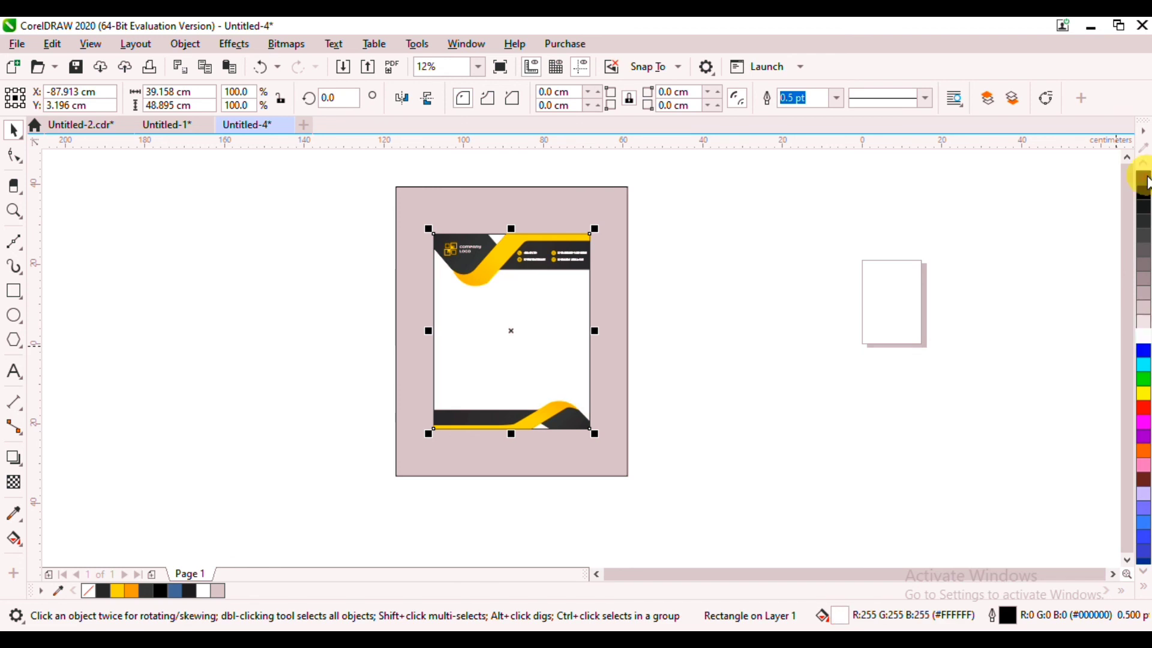
{"action": "scroll", "coordinate": [549, 294], "scroll_direction": "up", "scroll_amount": 2}
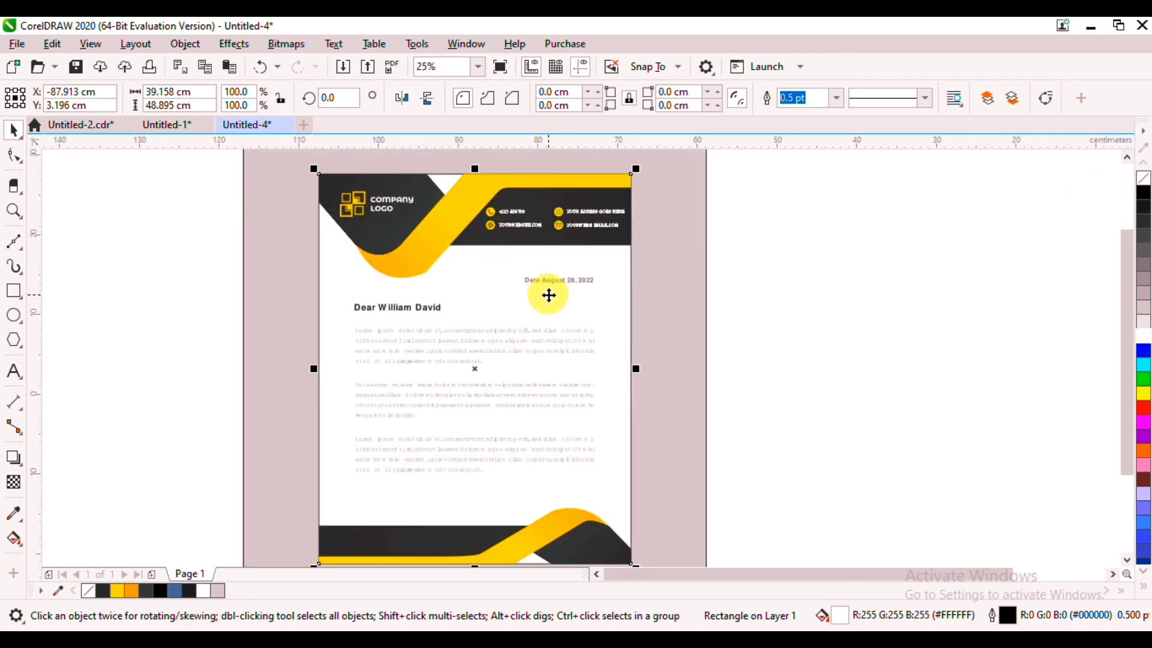
{"action": "right_click", "coordinate": [1144, 178]}
{"action": "scroll", "coordinate": [648, 268], "scroll_direction": "down", "scroll_amount": 2}
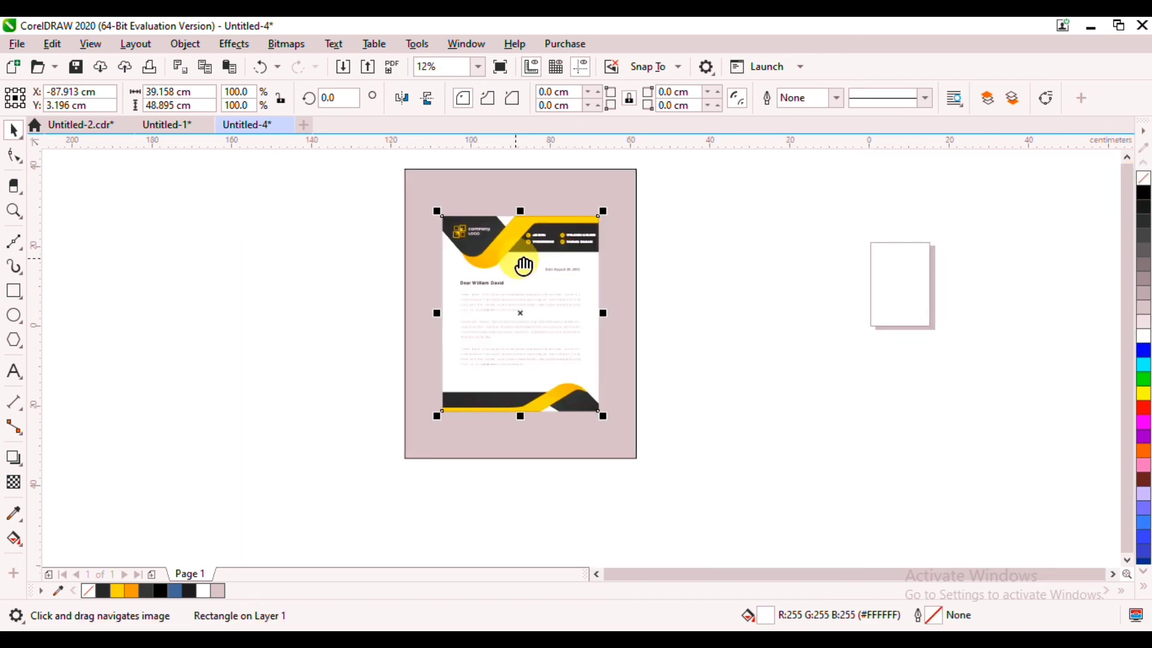
Remove the light grey background rectangle's outline and group all the letterhead objects without the background
{"action": "left_click", "coordinate": [427, 207]}
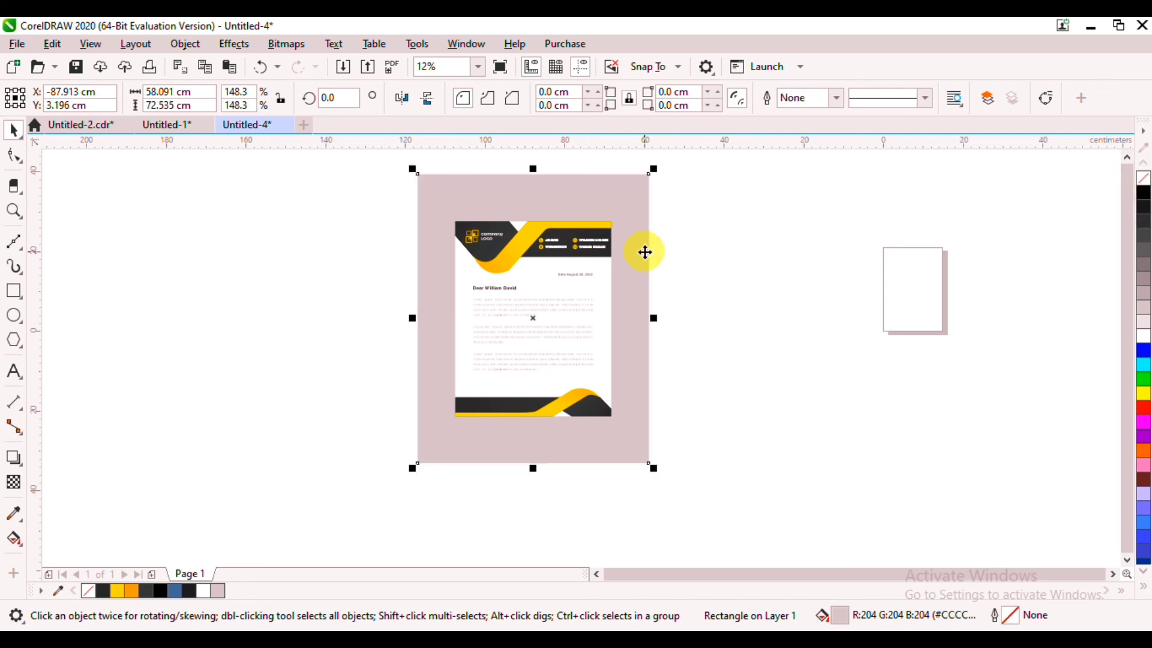
{"action": "left_click_drag", "start_coordinate": [696, 211], "coordinate": [427, 442]}
{"action": "key", "text": "ctrl+g"}
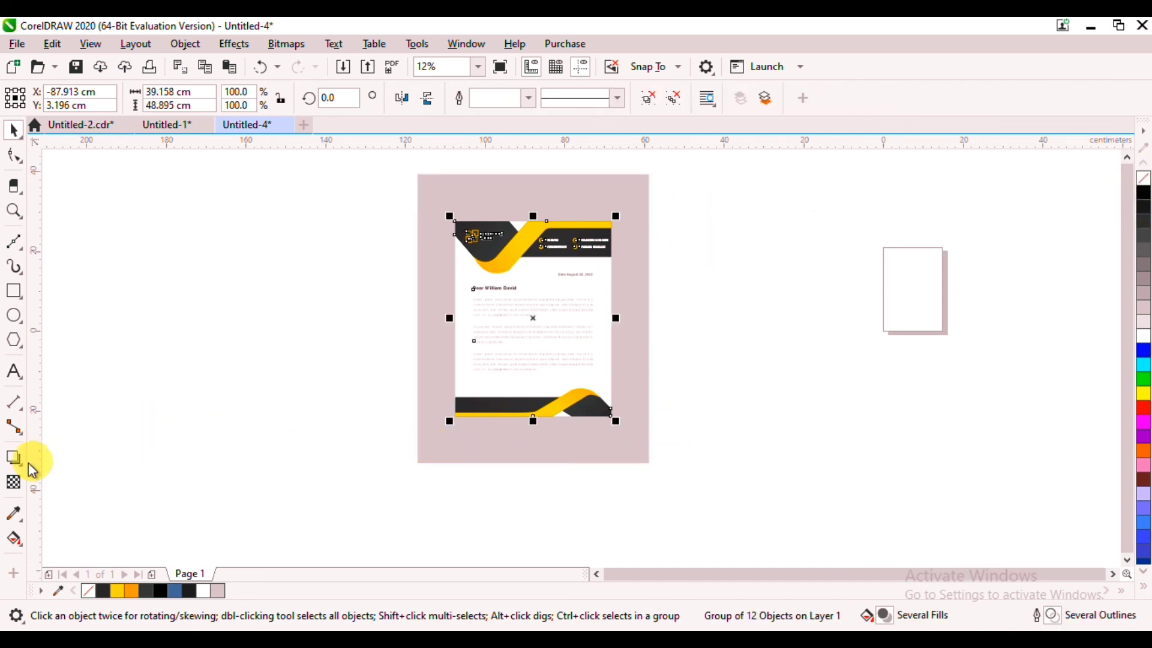
Add a black drop shadow to the letterhead group with 0 cm offsets, opacity 50 and feathering 15
{"action": "left_click", "coordinate": [14, 458]}
{"action": "left_click", "coordinate": [45, 458]}
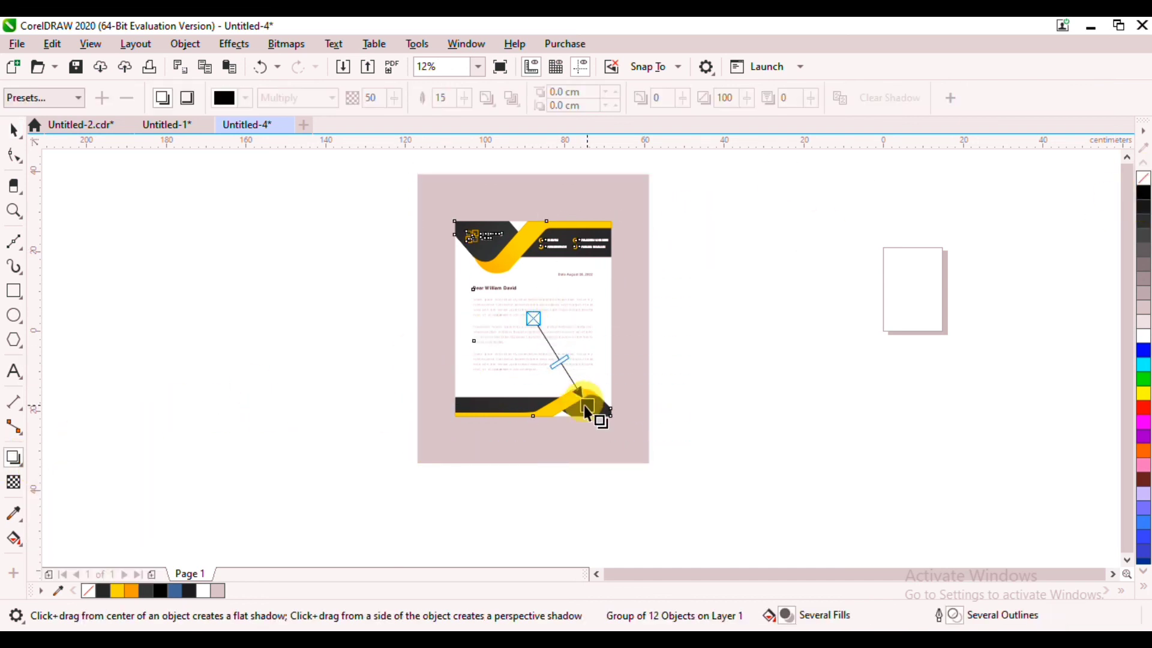
{"action": "left_click_drag", "start_coordinate": [599, 437], "coordinate": [599, 435]}
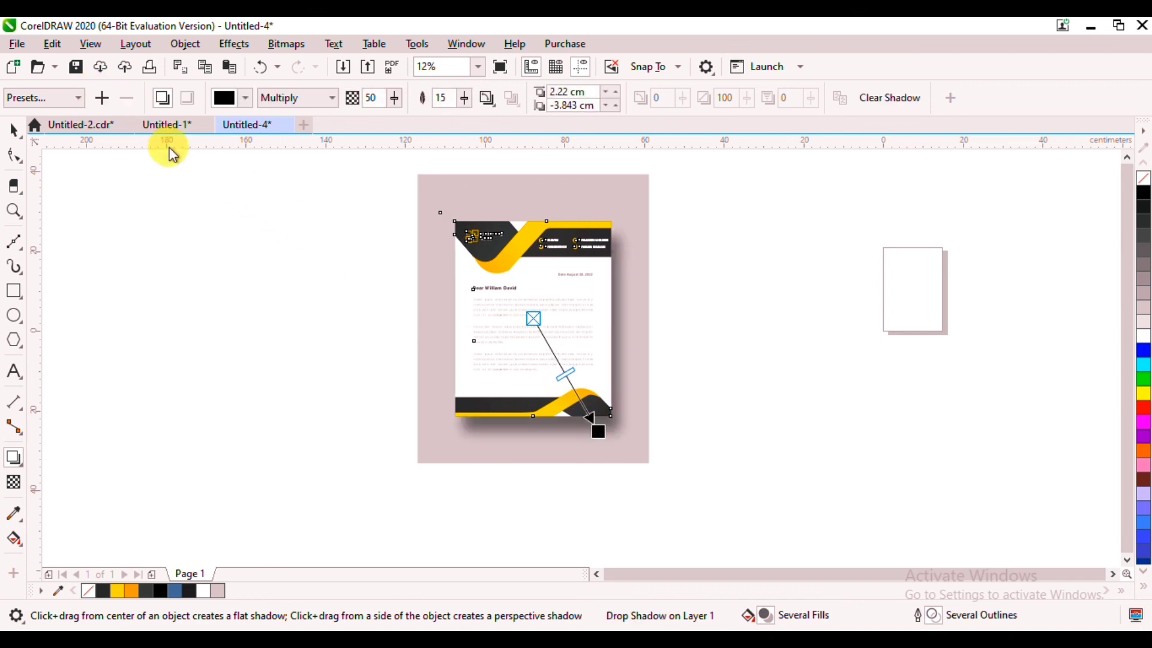
{"action": "left_click_drag", "start_coordinate": [599, 432], "coordinate": [589, 395]}
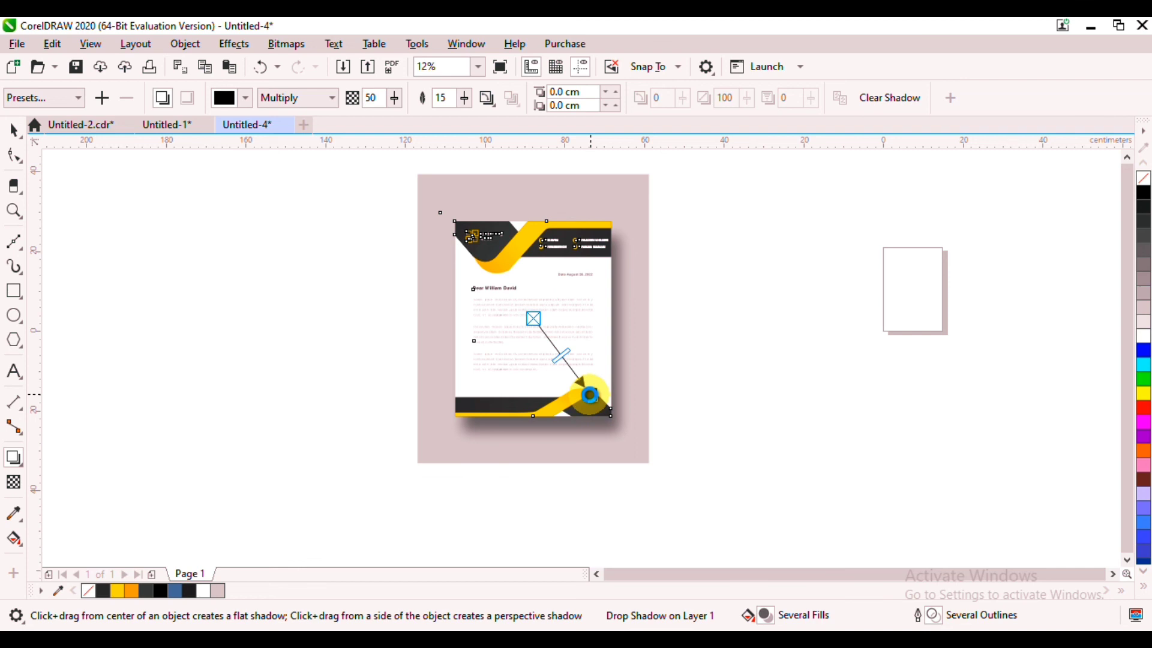
{"action": "scroll", "coordinate": [597, 390], "scroll_direction": "up", "scroll_amount": 1}
{"action": "scroll", "coordinate": [581, 386], "scroll_direction": "down", "scroll_amount": 1}
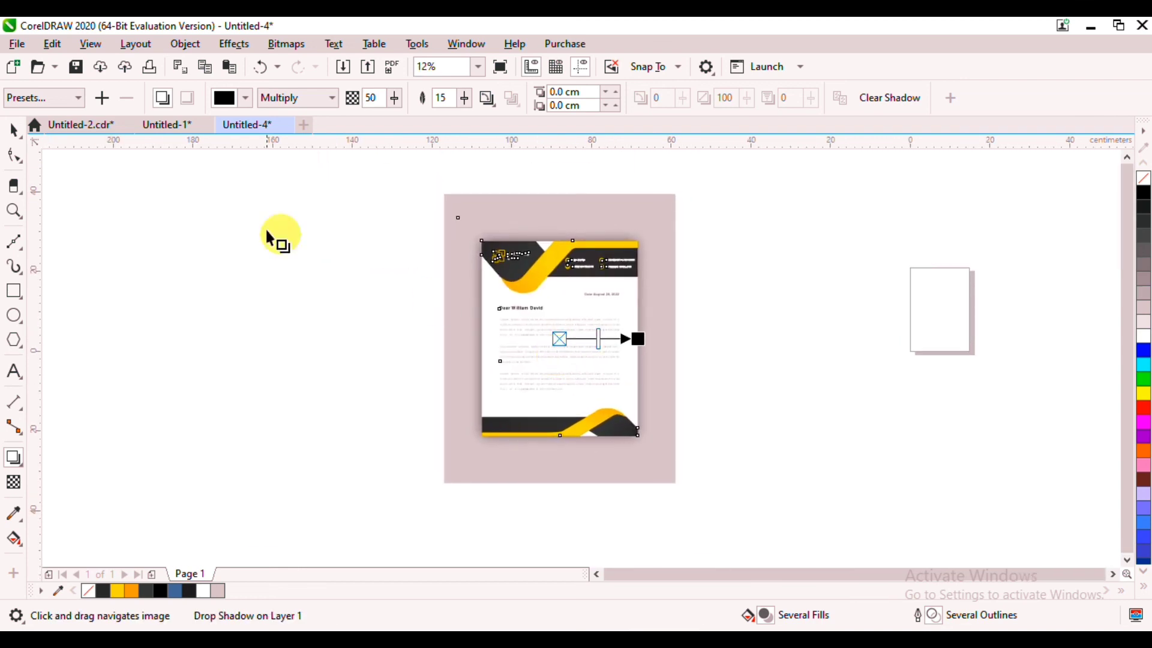
Select the light grey background rectangle behind the letterhead
{"action": "left_click", "coordinate": [13, 130]}
{"action": "left_click", "coordinate": [516, 203]}
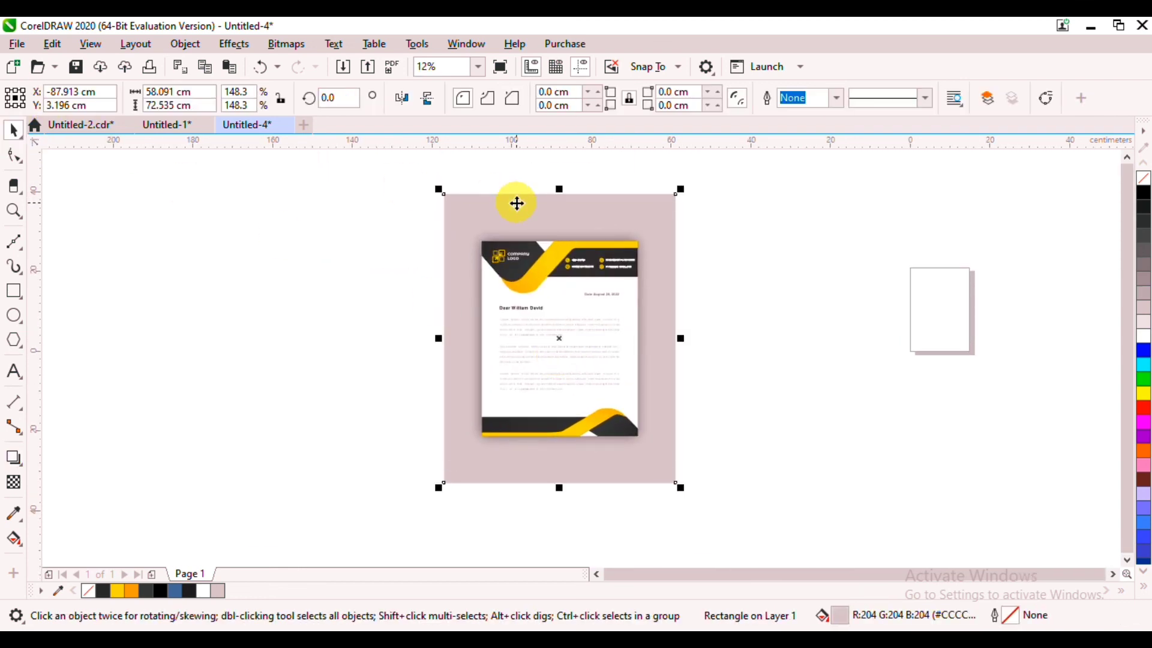
{"action": "scroll", "coordinate": [516, 203], "scroll_direction": "up", "scroll_amount": 1}
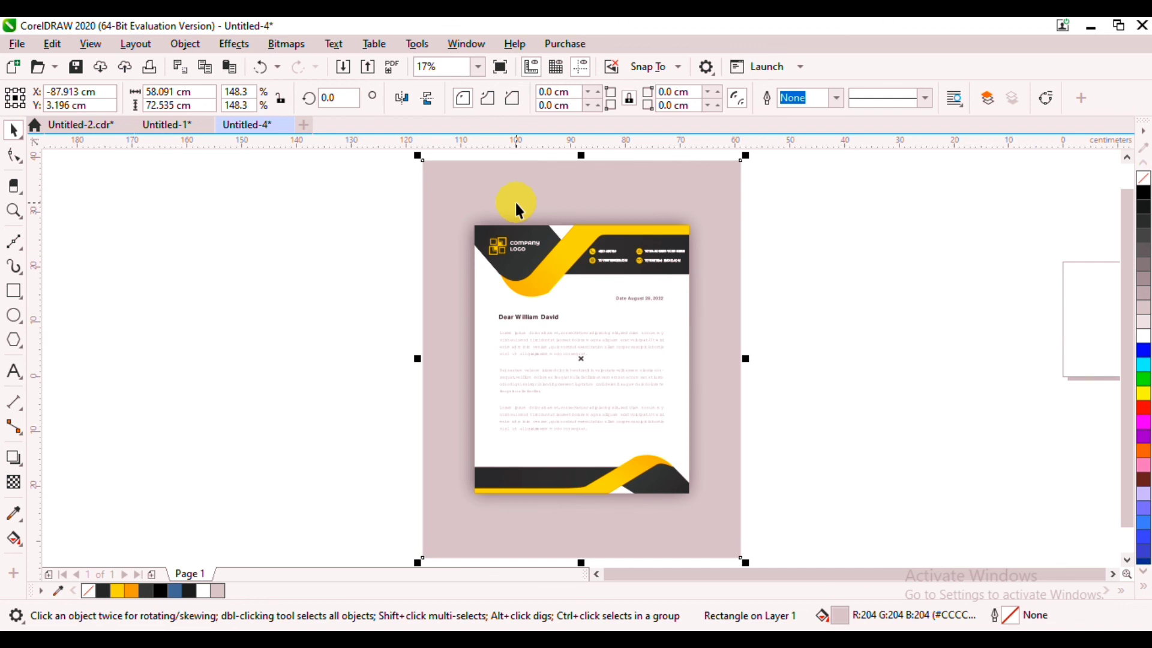